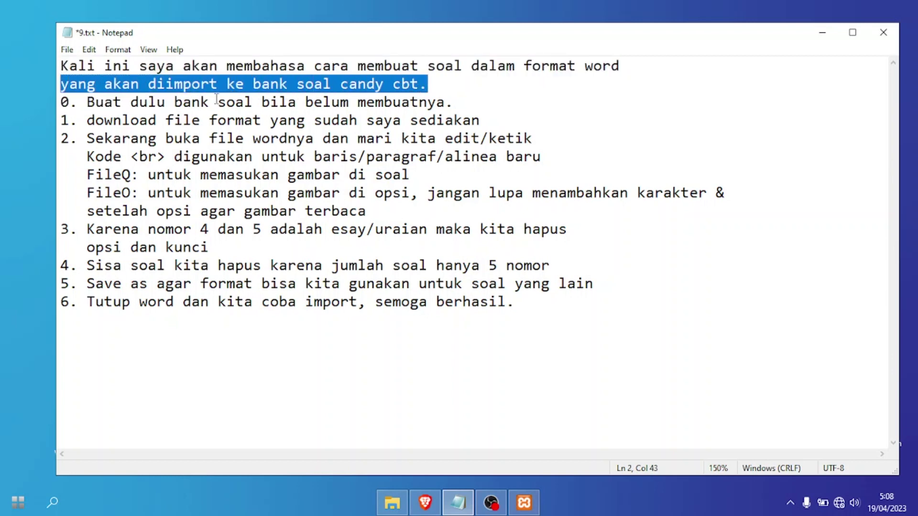
# Switch to the Brave browser and open the form for adding a new question bank from the Daftar Soal page.
pyautogui.moveTo(87, 102); pyautogui.dragTo(453, 105)
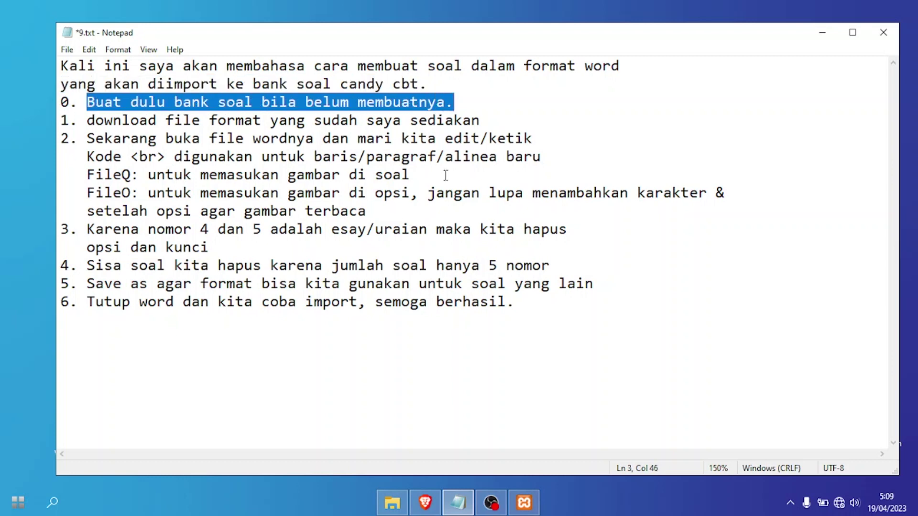
pyautogui.click(425, 502)
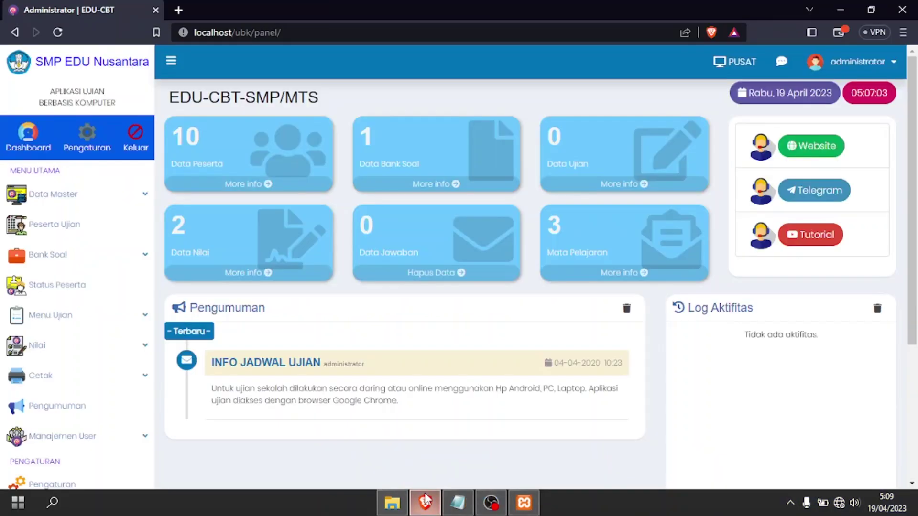
pyautogui.click(62, 257)
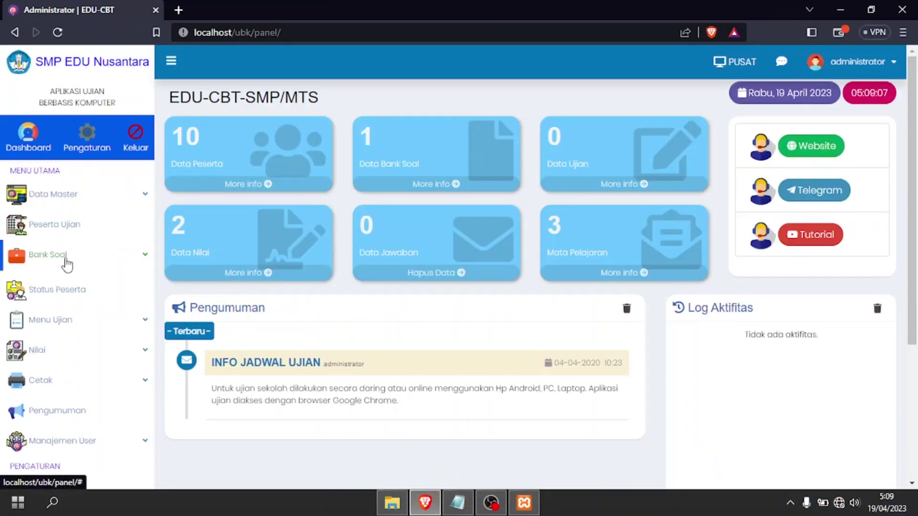
pyautogui.click(61, 281)
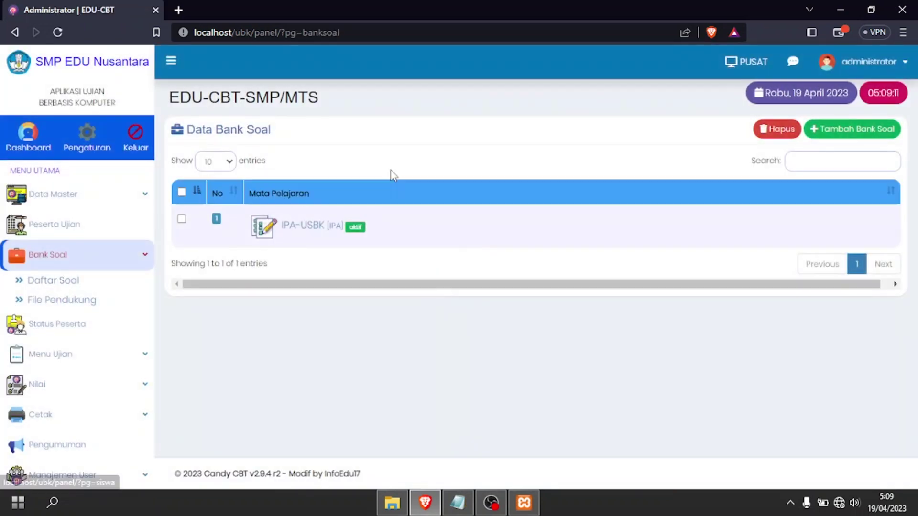
pyautogui.click(848, 128)
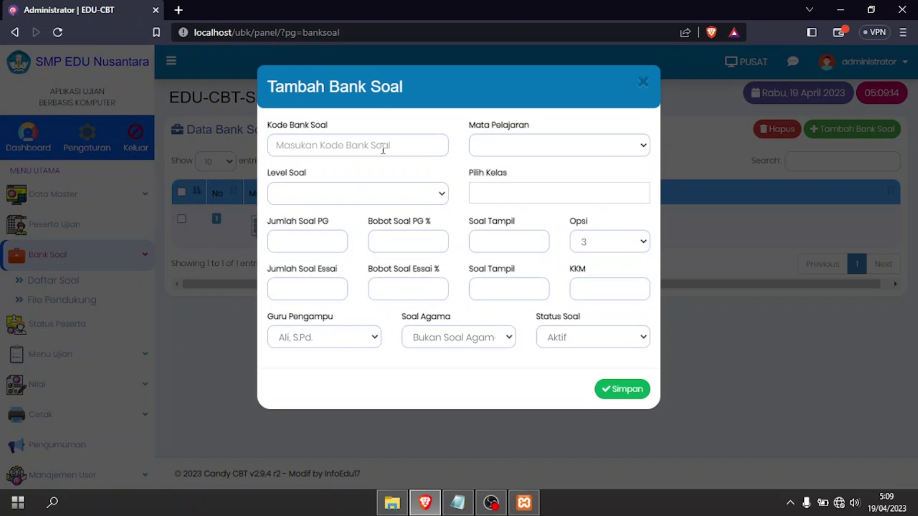
# Enter MTK-PAT as the question bank code and choose Matematika as the subject.
pyautogui.click(383, 151)
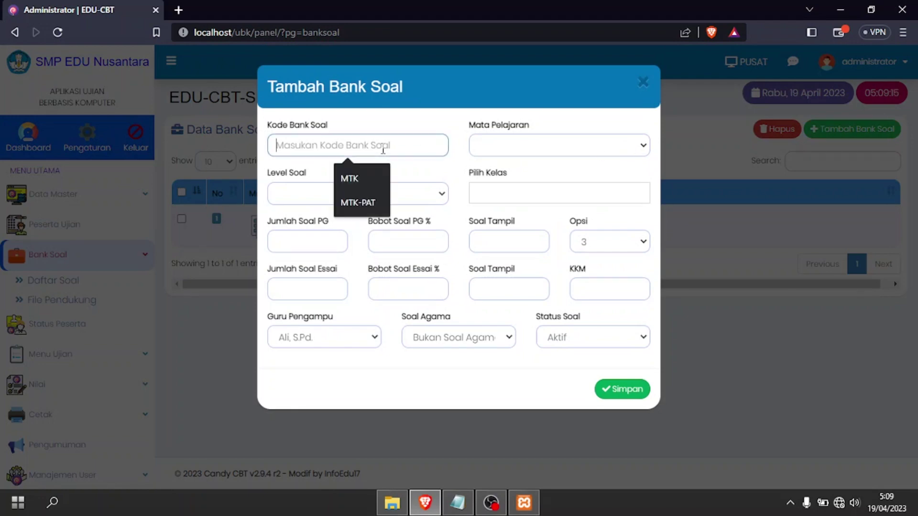
pyautogui.write('M')
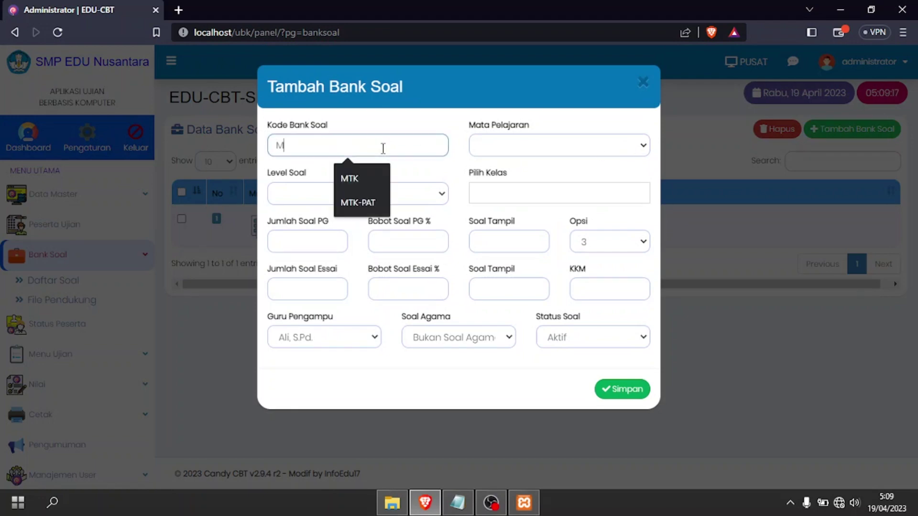
pyautogui.write('TK_')
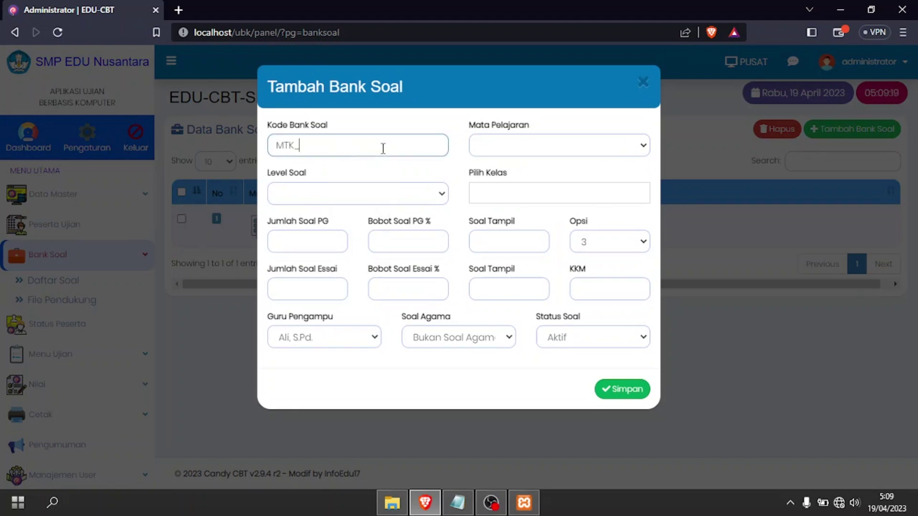
pyautogui.press('BackSpace')
pyautogui.write('-P')
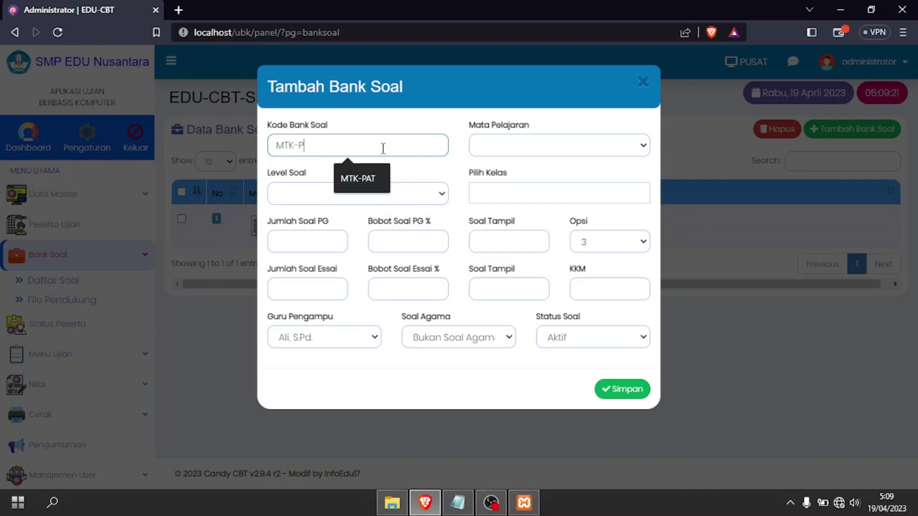
pyautogui.write('AT')
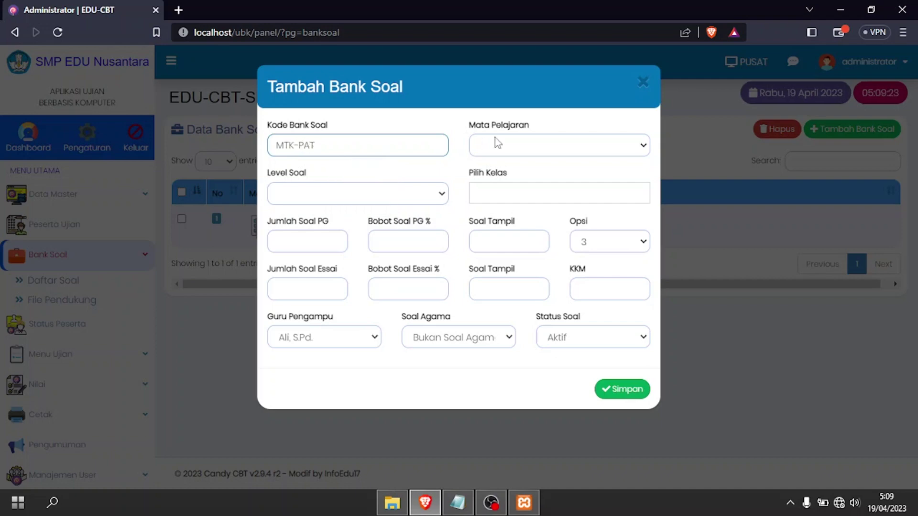
pyautogui.click(502, 143)
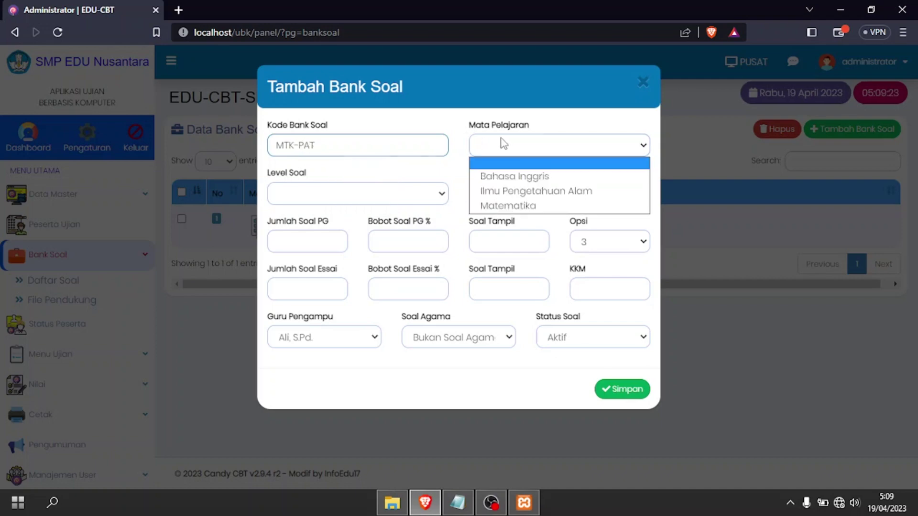
pyautogui.click(514, 201)
# Set the question level to IX and assign the bank to Semua Kelas.
pyautogui.click(438, 193)
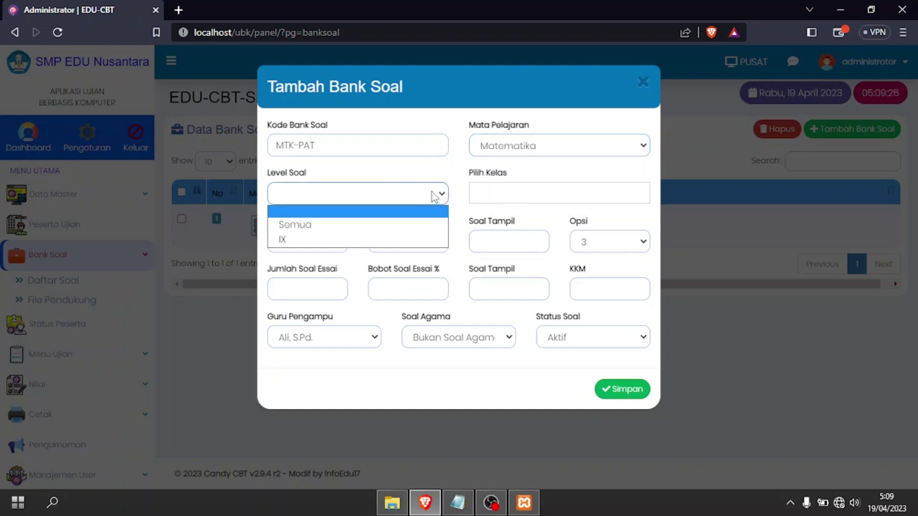
pyautogui.click(404, 240)
pyautogui.click(505, 198)
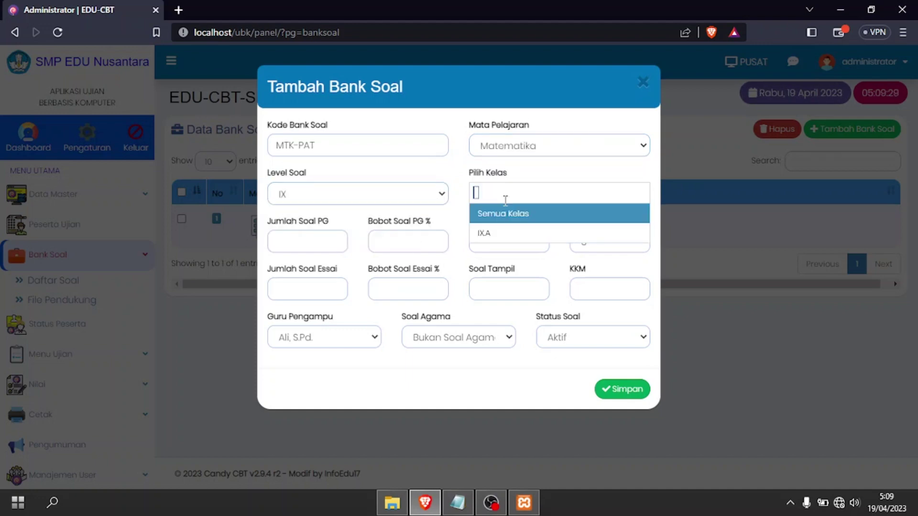
pyautogui.click(507, 217)
# Configure the multiple-choice part with 3 questions, 60% weight, 3 displayed questions and 4 answer options.
pyautogui.click(295, 243)
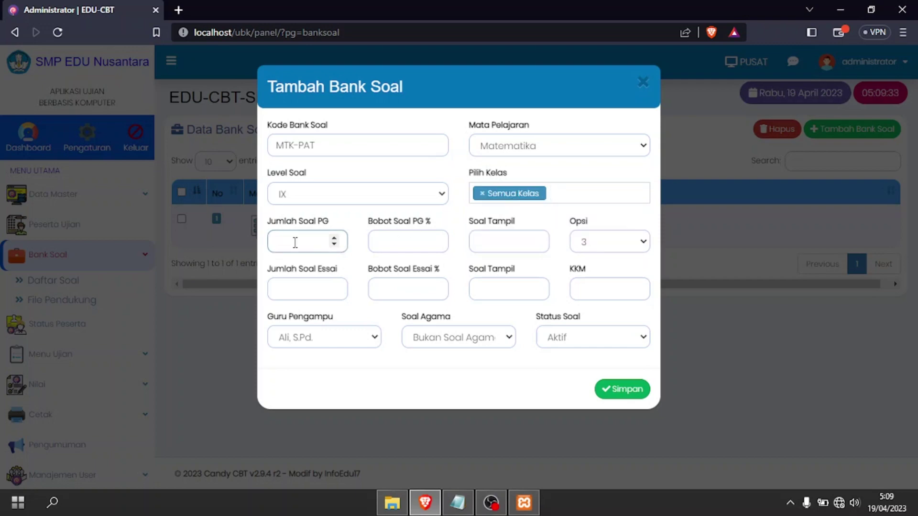
pyautogui.click(386, 241)
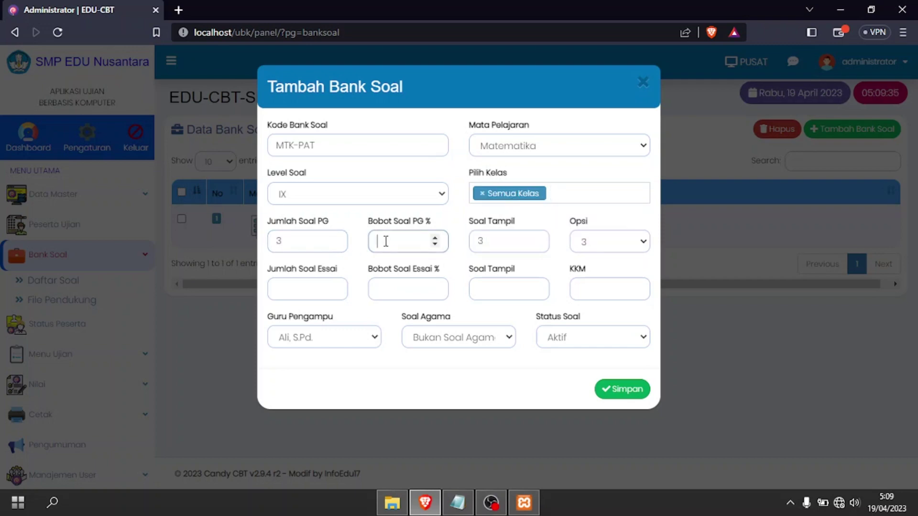
pyautogui.click(512, 241)
pyautogui.click(314, 244)
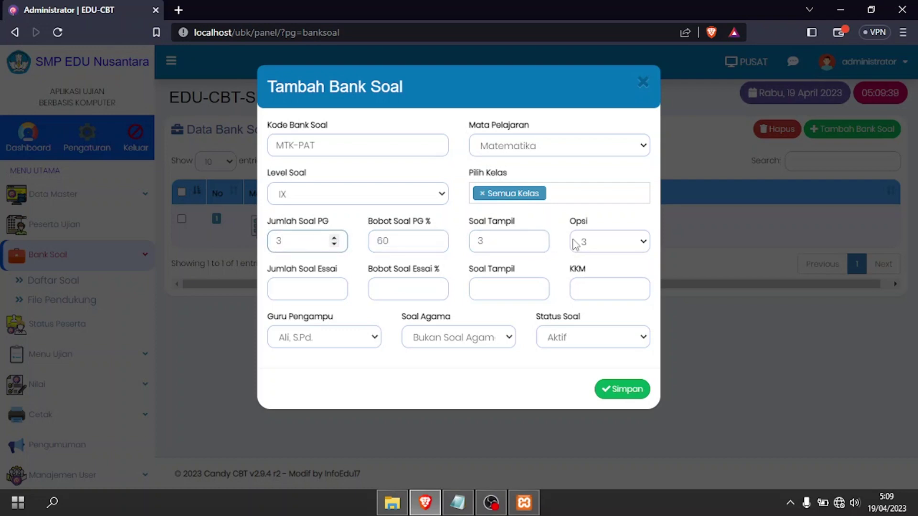
pyautogui.click(595, 245)
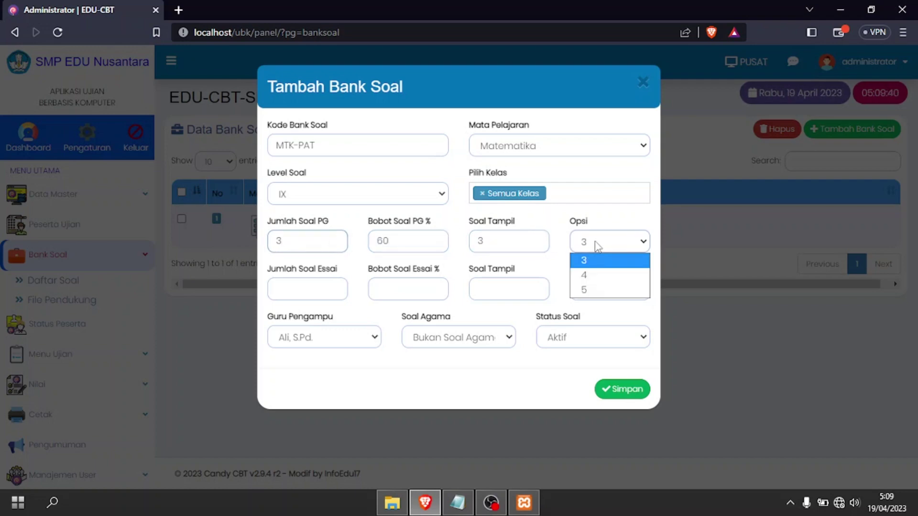
pyautogui.click(594, 274)
# Configure the essay part with 2 questions, 40% weight and 2 displayed questions, and set the KKM to 70.
pyautogui.click(296, 292)
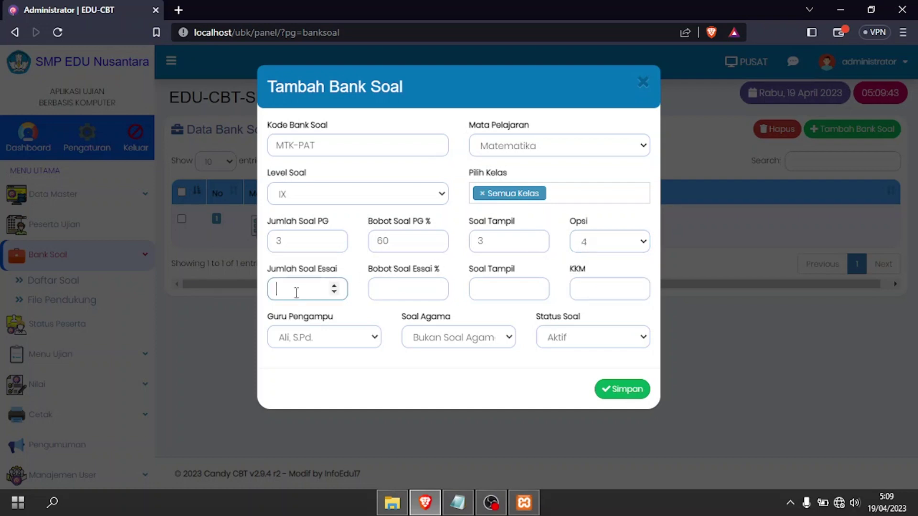
pyautogui.write('2')
pyautogui.click(390, 286)
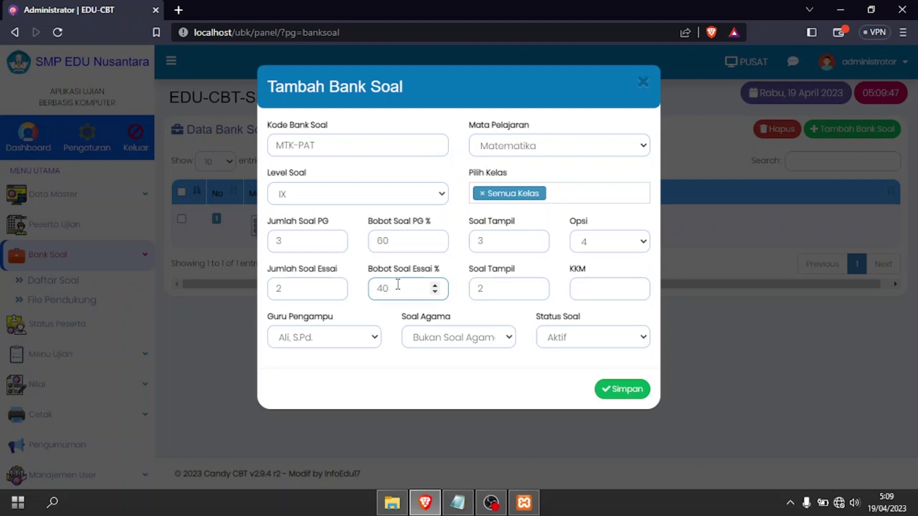
pyautogui.click(491, 291)
pyautogui.click(597, 297)
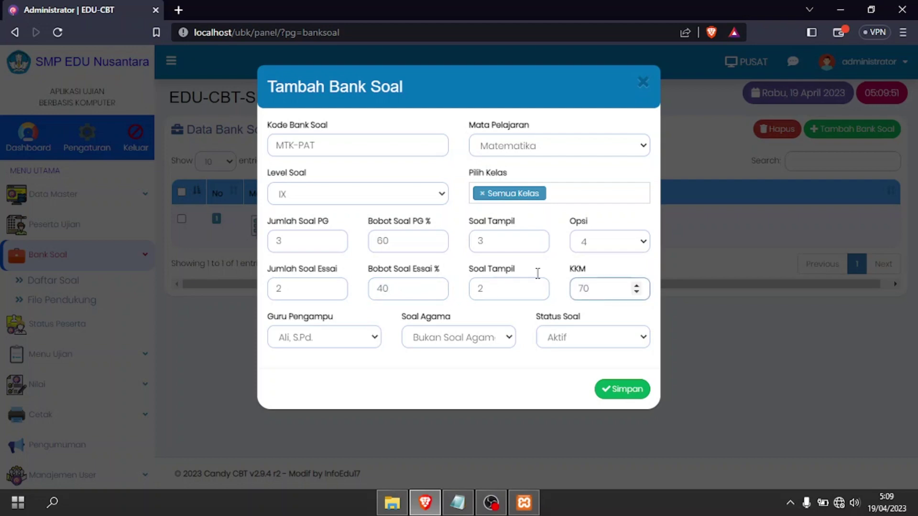
pyautogui.click(406, 237)
pyautogui.click(408, 285)
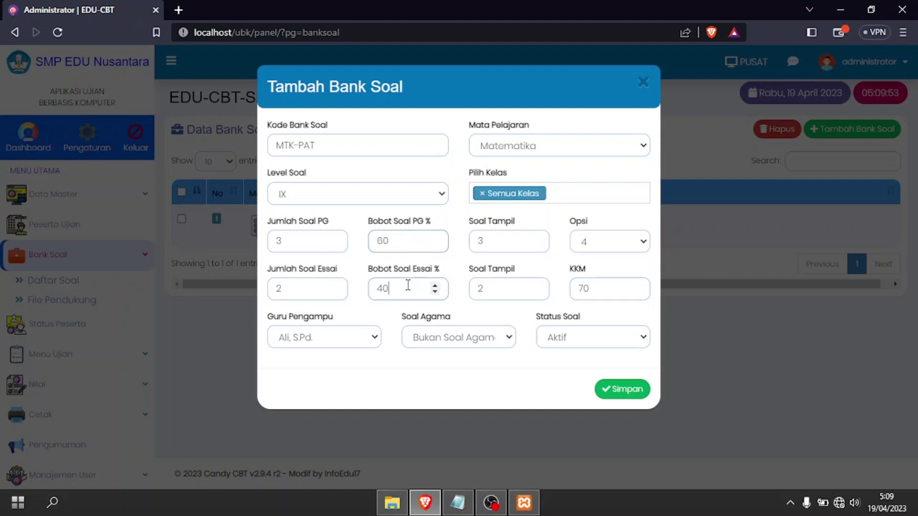
# Choose Info as the teacher, keep Bukan Soal Agama and the Aktif status, and save the question bank.
pyautogui.click(352, 336)
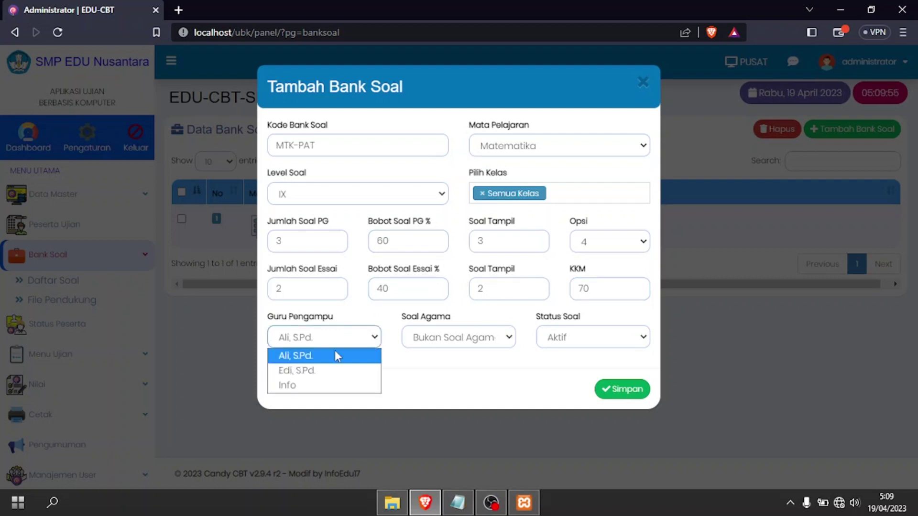
pyautogui.click(342, 385)
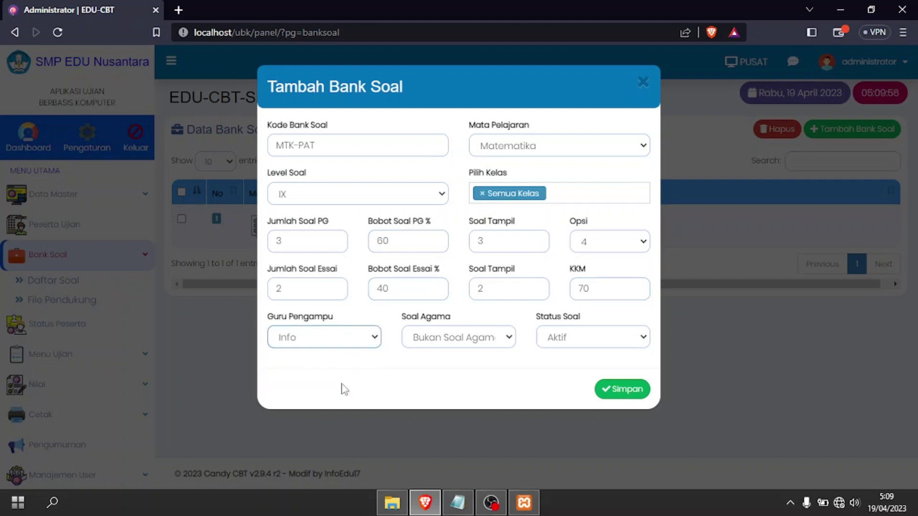
pyautogui.click(464, 341)
pyautogui.click(470, 359)
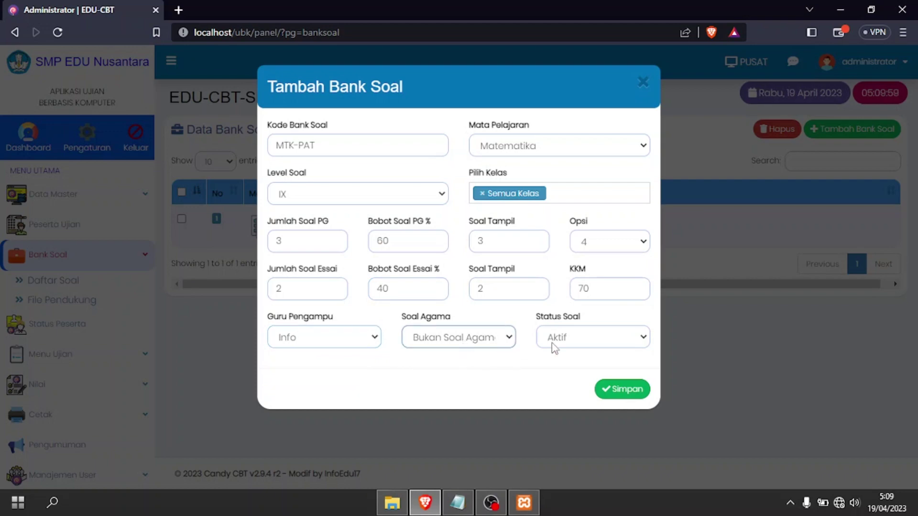
pyautogui.click(565, 339)
pyautogui.click(571, 357)
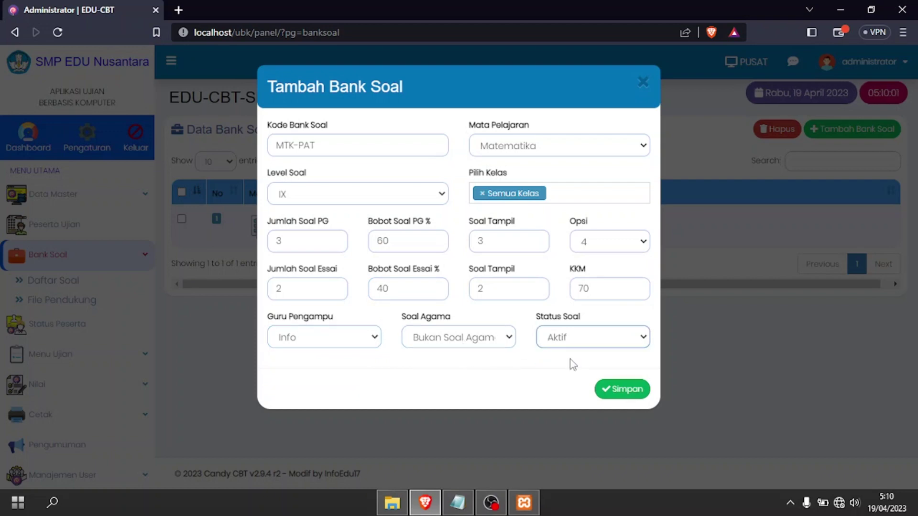
pyautogui.click(622, 388)
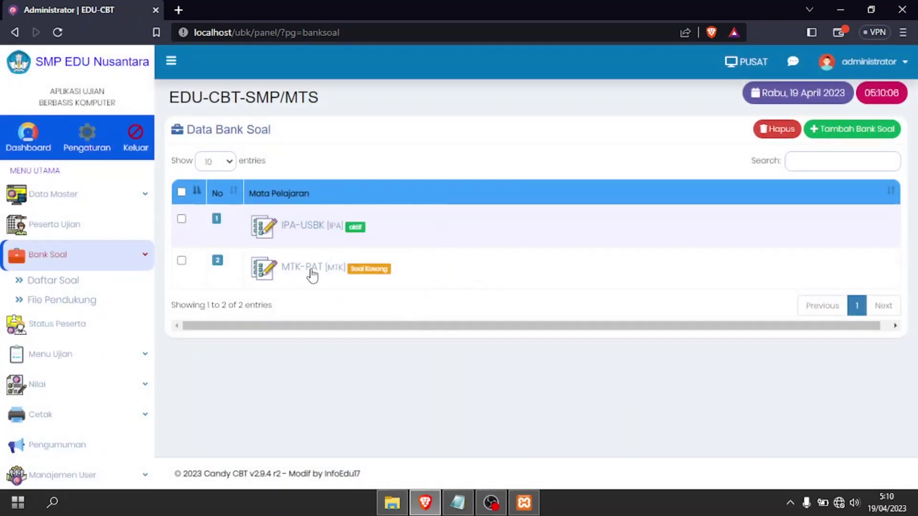
# Switch to the Notepad notes and append "(Ada di deskripsi)" to the end of item 1.
pyautogui.click(457, 503)
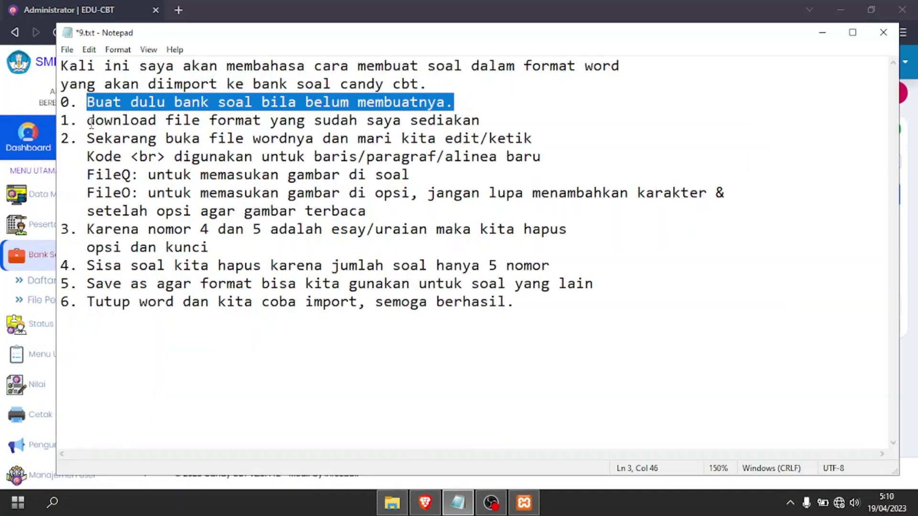
pyautogui.moveTo(90, 123); pyautogui.dragTo(482, 125)
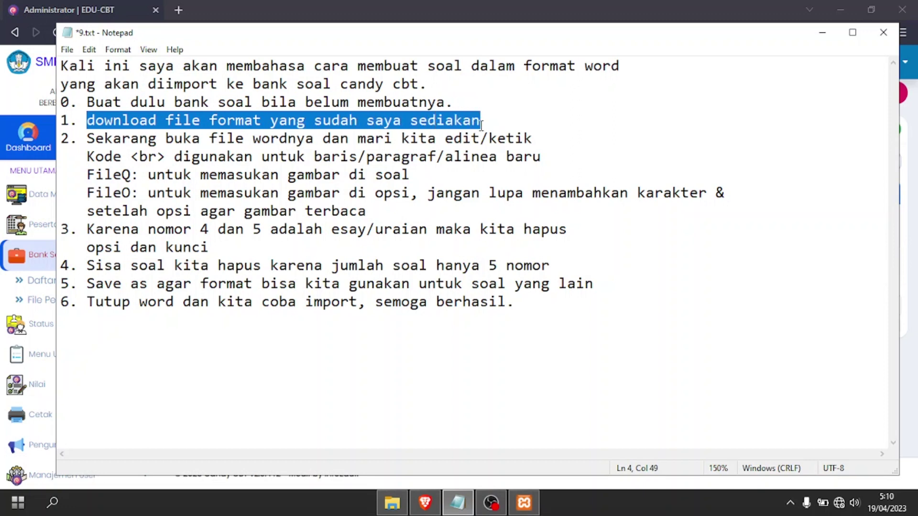
pyautogui.click(481, 124)
pyautogui.write('(')
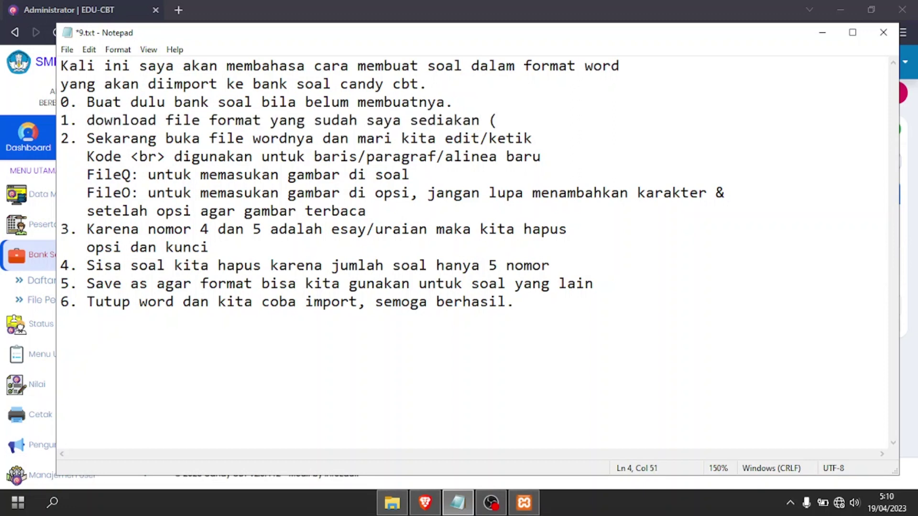
pyautogui.write('Ada di  deskr')
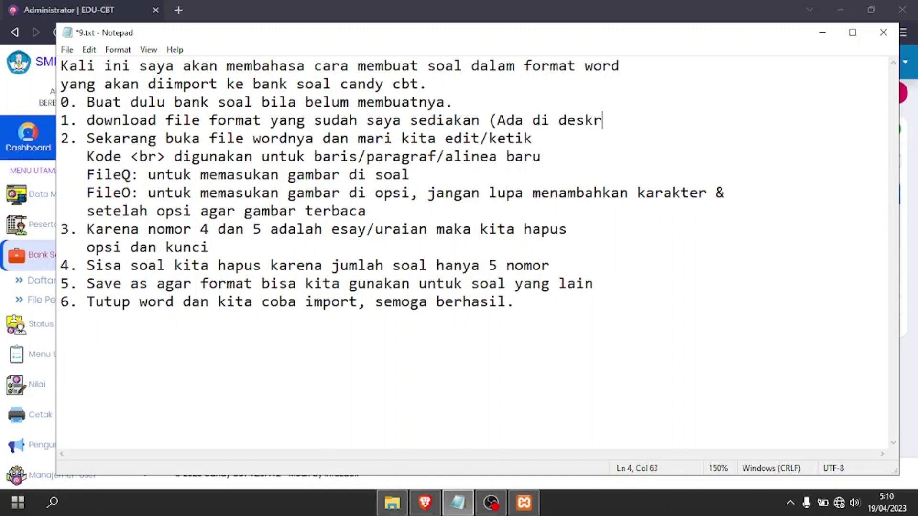
pyautogui.write('ipsi)')
# Append "/membuat soal" to the first line of item 2 in the notes.
pyautogui.moveTo(87, 139); pyautogui.dragTo(531, 139)
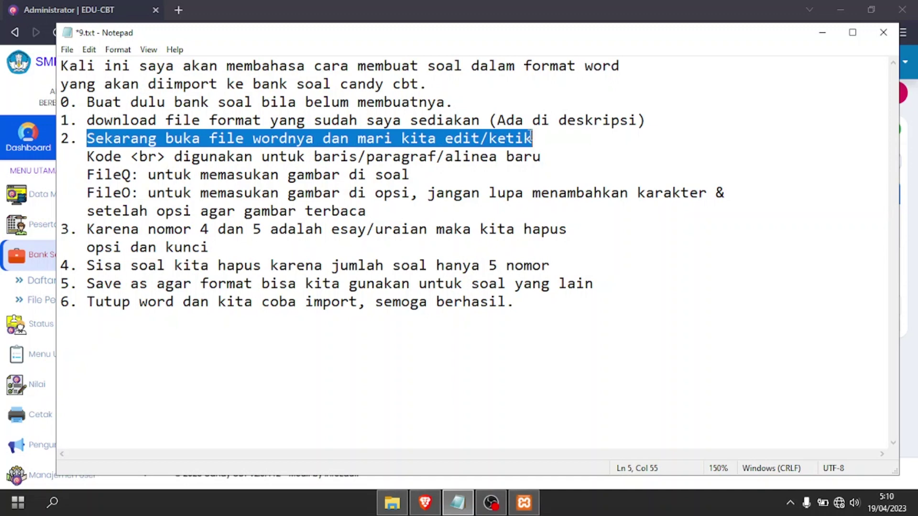
pyautogui.click(531, 136)
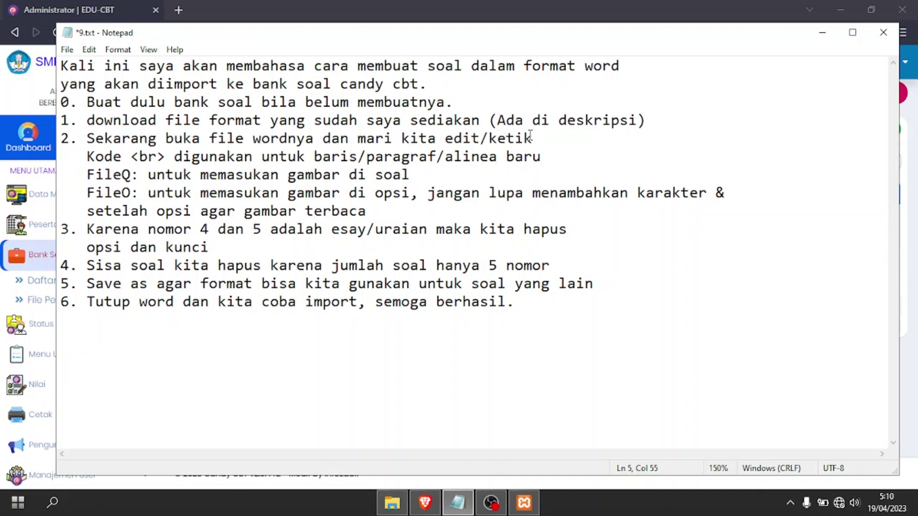
pyautogui.write('/membuat soal')
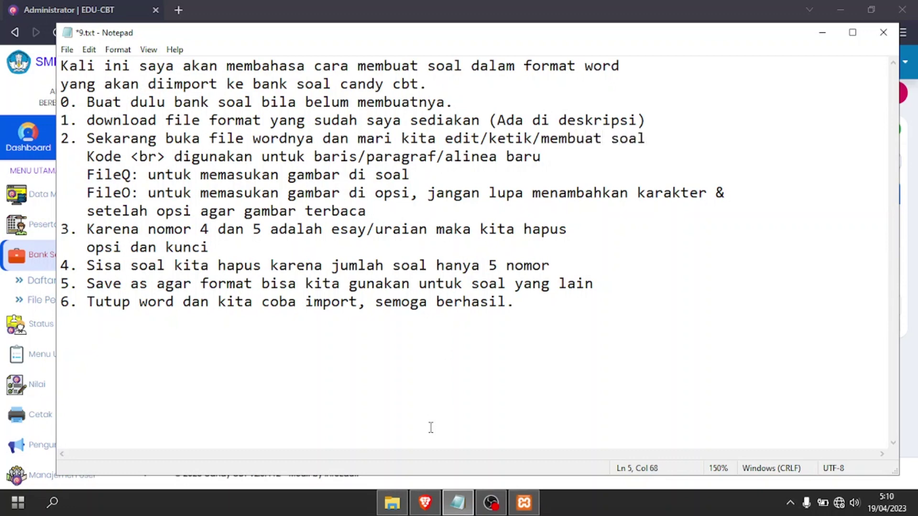
# Switch to File Explorer and open Word_Impor.docx from the Downloads folder in Microsoft Word.
pyautogui.click(403, 506)
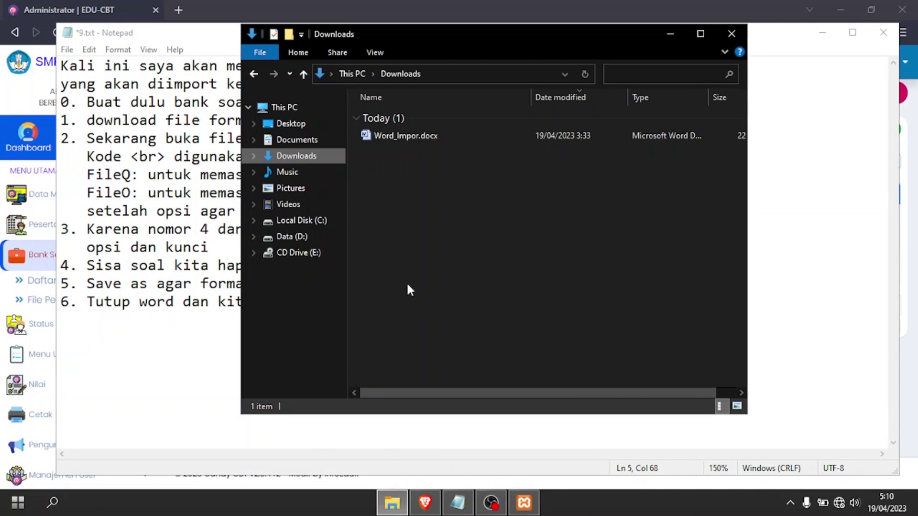
pyautogui.press('super+d')
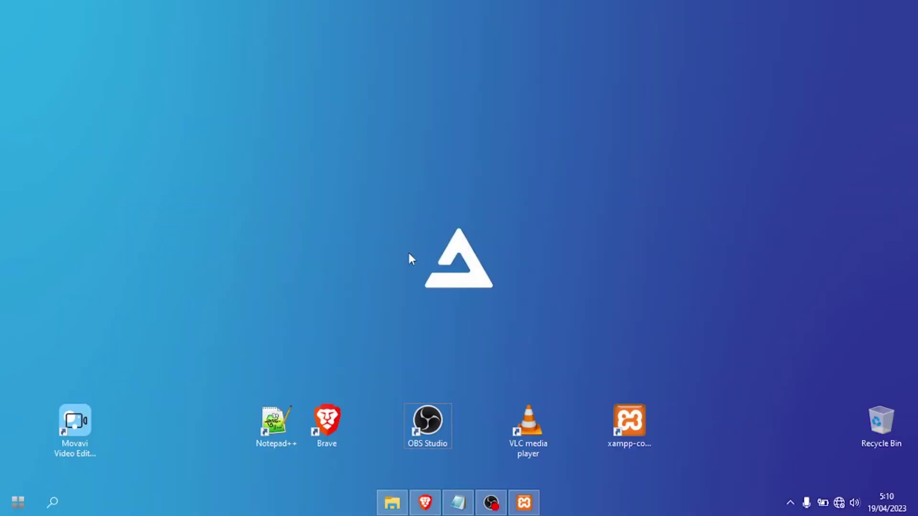
pyautogui.click(397, 504)
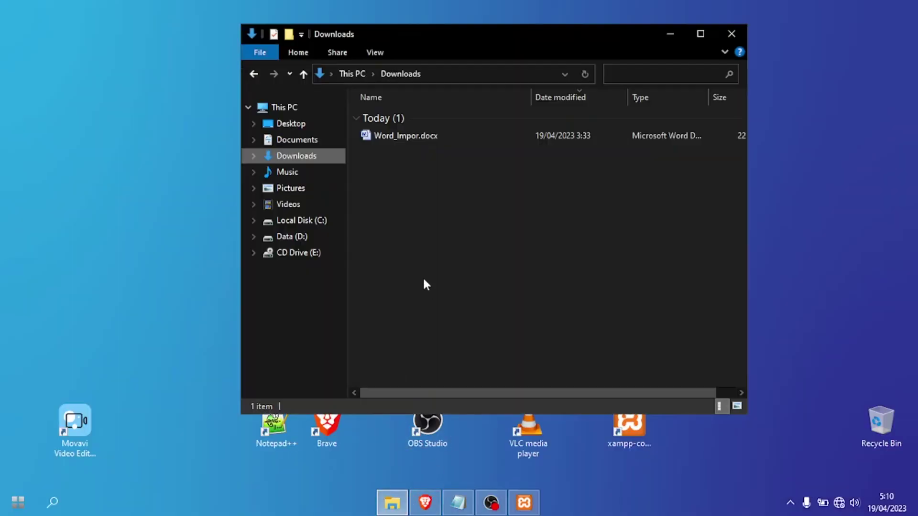
pyautogui.click(439, 141)
pyautogui.doubleClick(438, 139)
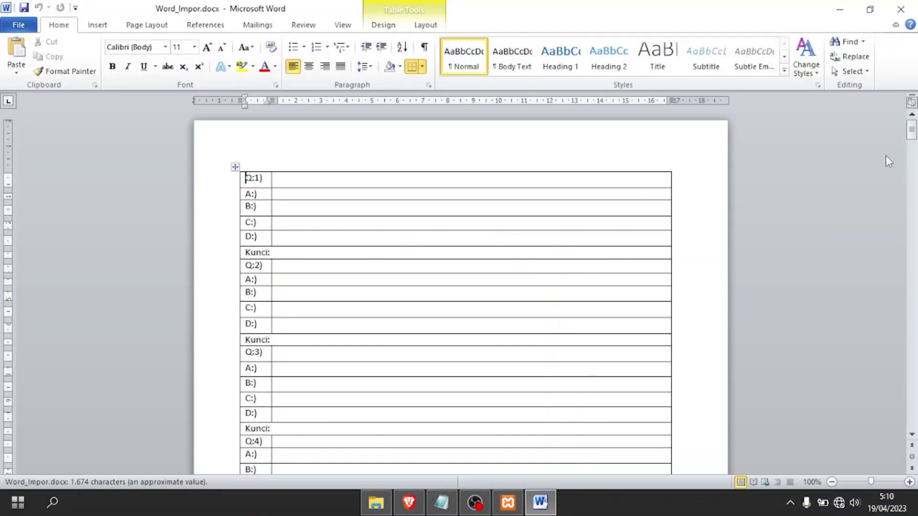
pyautogui.moveTo(912, 130)
pyautogui.mouseDown()
pyautogui.moveTo(917, 447)
pyautogui.moveTo(915, 128)
pyautogui.mouseUp()
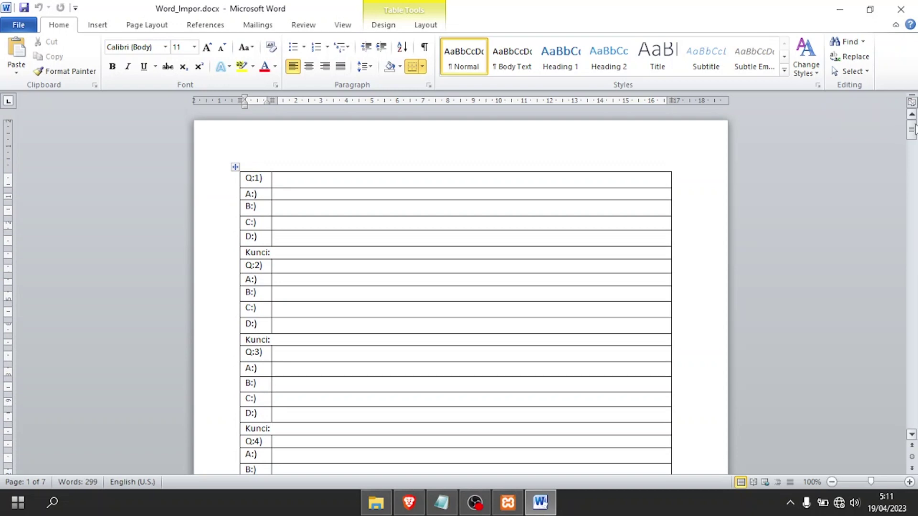
# Enter "Berapa luas sebuah persegi jika memiliki panjang sisi 3 cm?" as the text of question 1.
pyautogui.click(565, 180)
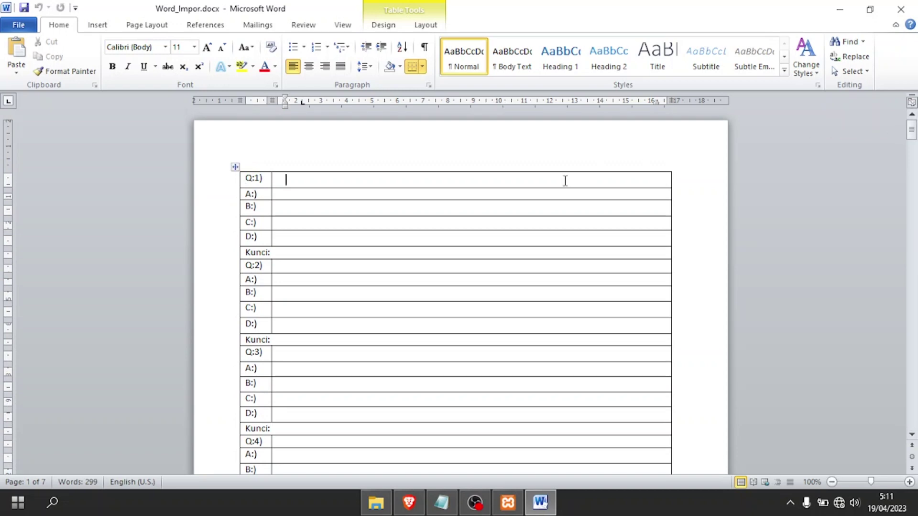
pyautogui.write('Berapa')
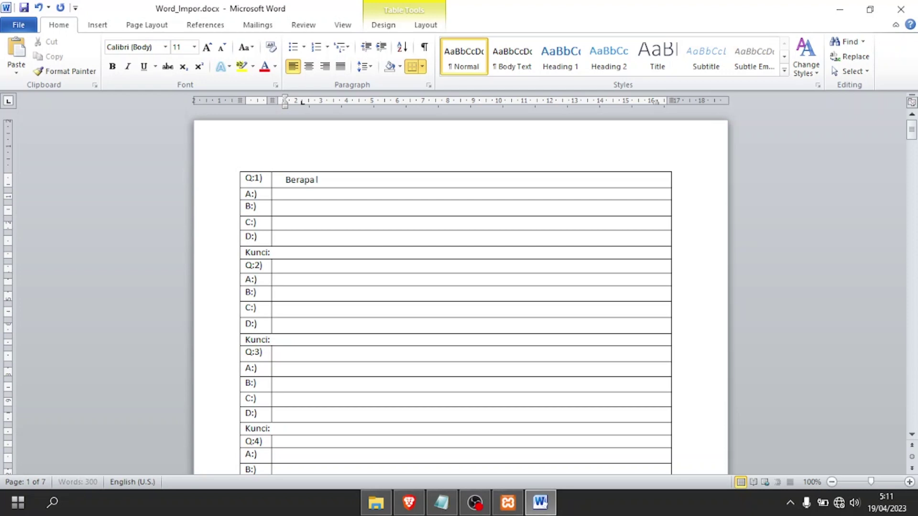
pyautogui.write(' luas sebah')
pyautogui.press('BackSpace')
pyautogui.press('BackSpace')
pyautogui.write('uah')
pyautogui.click(909, 482)
pyautogui.click(910, 482)
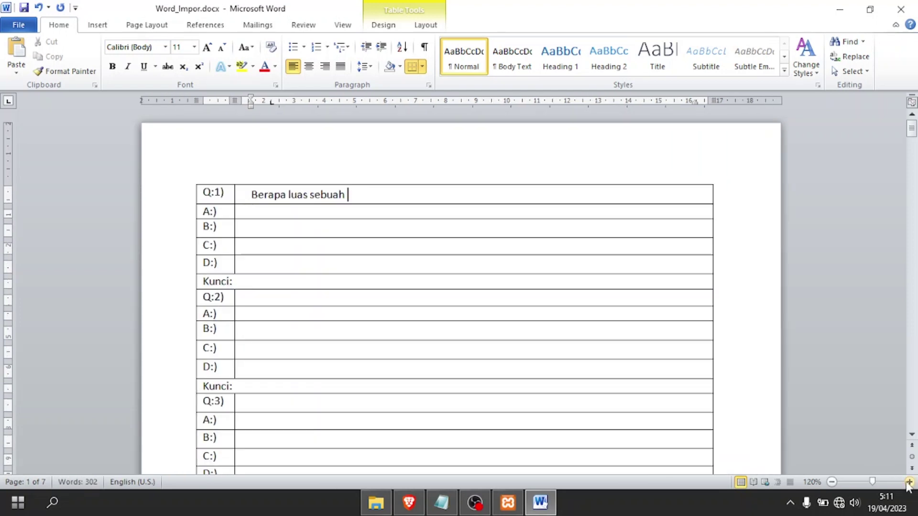
pyautogui.write('p')
pyautogui.write('ersegi')
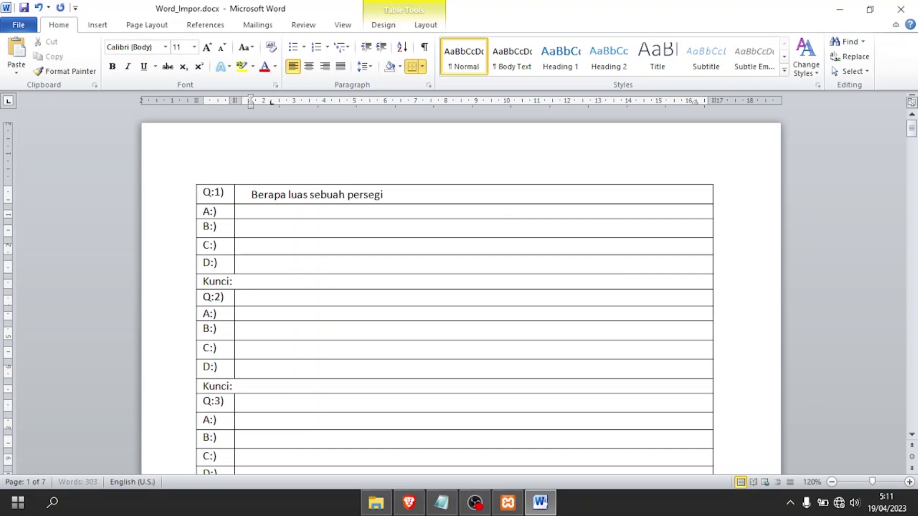
pyautogui.write(' jika memiliki')
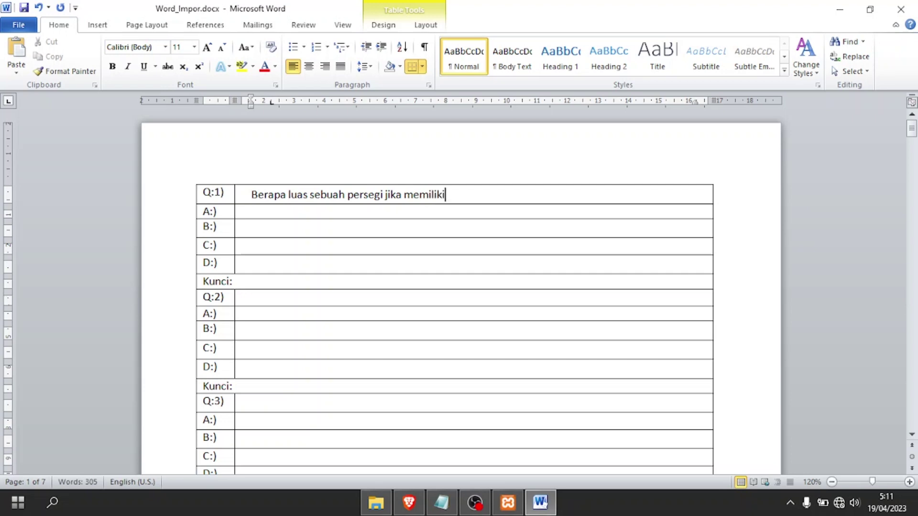
pyautogui.write(' panjang sisi 3')
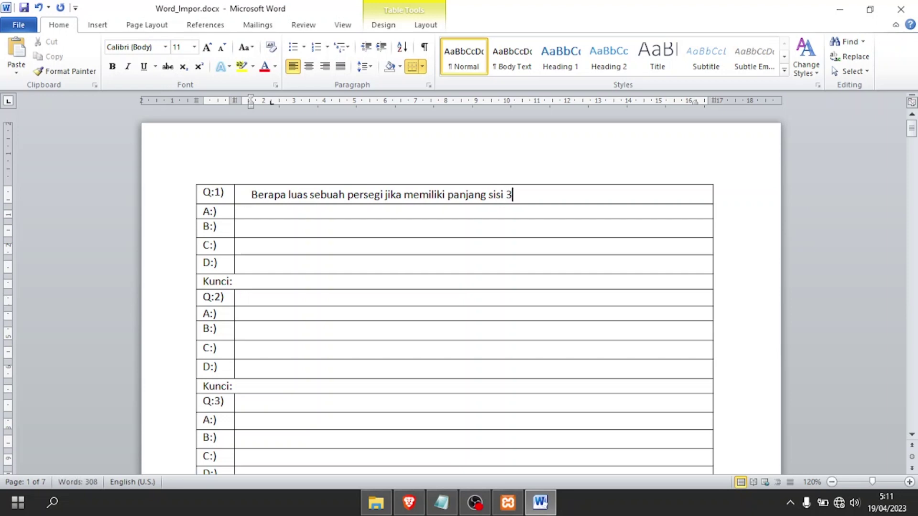
pyautogui.write(' cm?')
# Fill question 1's option A with 3 cm² and option B with 6 cm², formatting the exponents as superscript.
pyautogui.click(505, 209)
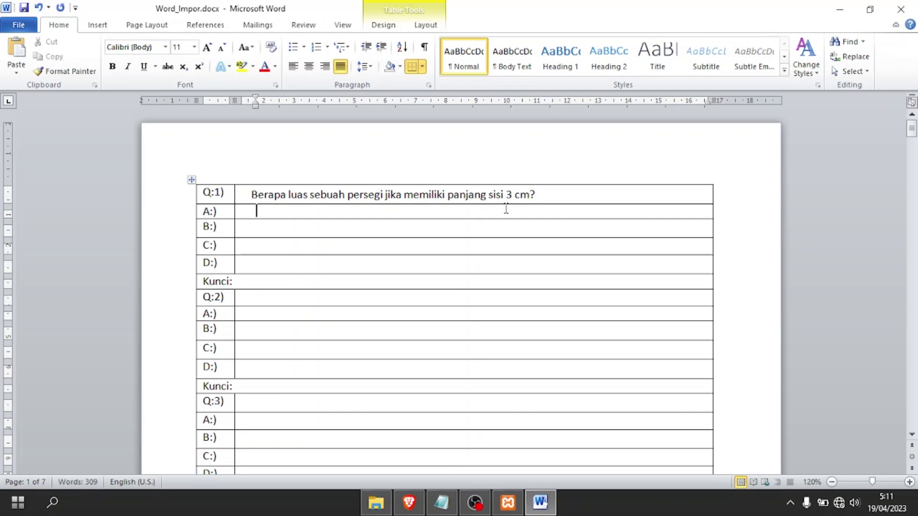
pyautogui.write('3 cm')
pyautogui.click(203, 70)
pyautogui.write('2')
pyautogui.click(265, 227)
pyautogui.write('6 cm')
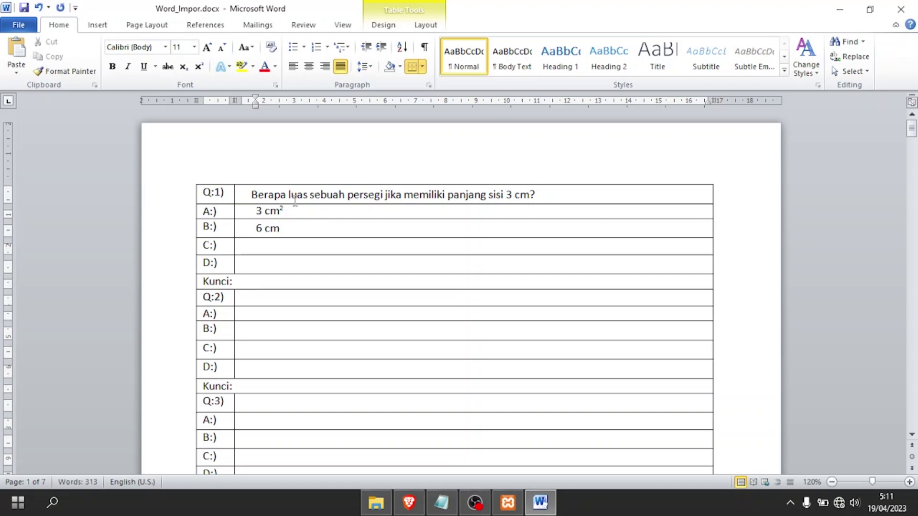
pyautogui.click(199, 66)
pyautogui.write('2')
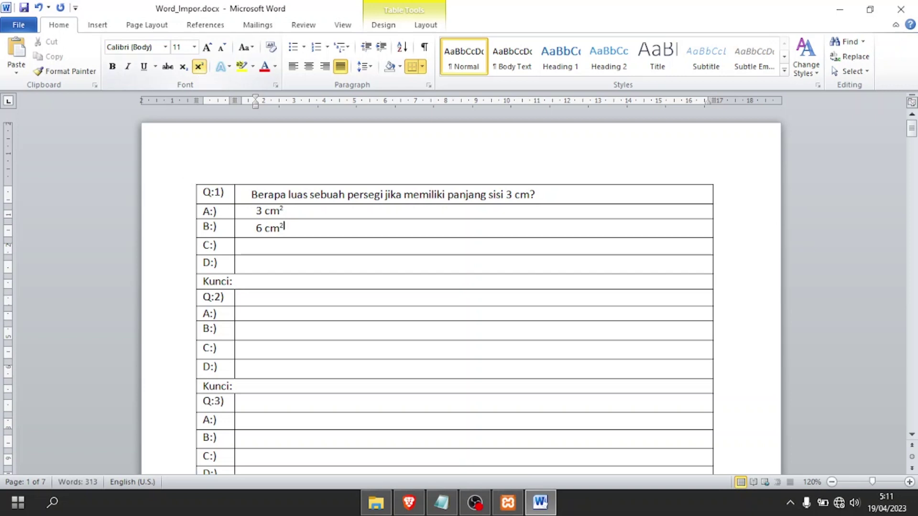
# Fill question 1's option C with 9 cm² and option D with 12 cm², using superscript exponents.
pyautogui.click(265, 246)
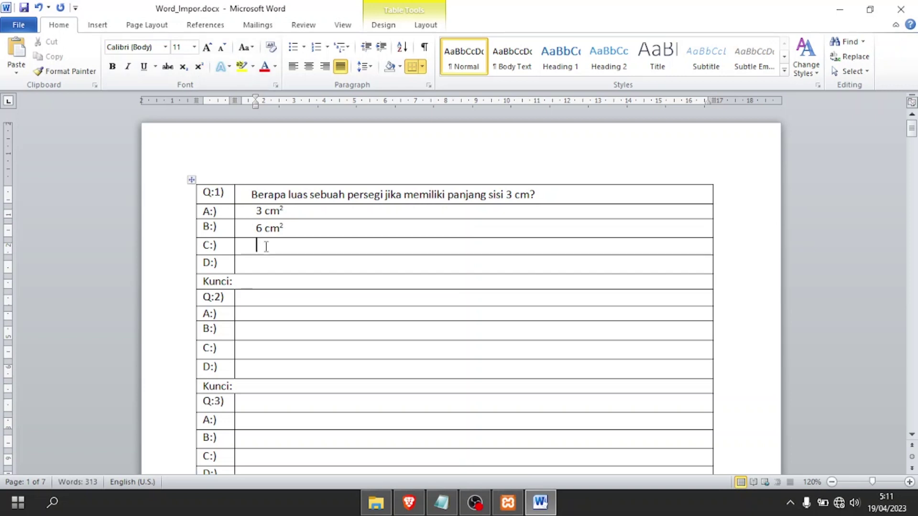
pyautogui.write('9 cm2')
pyautogui.press('BackSpace')
pyautogui.click(200, 67)
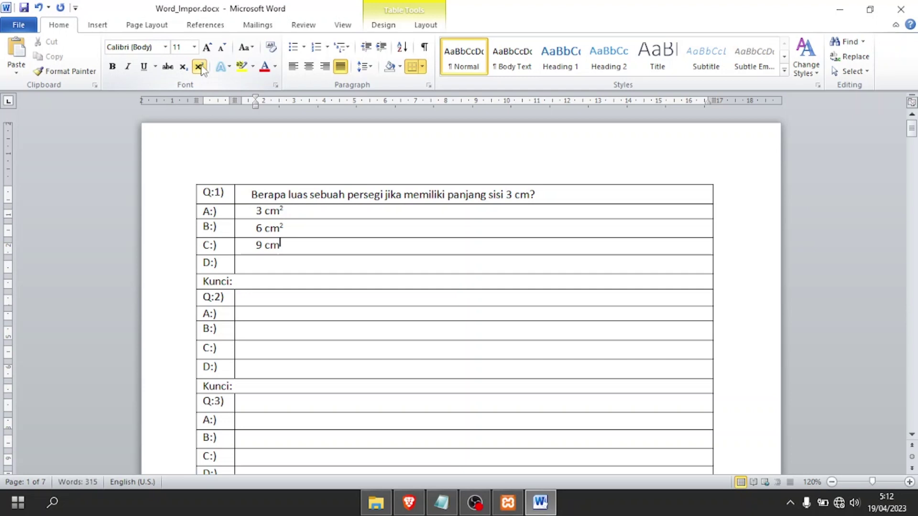
pyautogui.write('2')
pyautogui.click(265, 264)
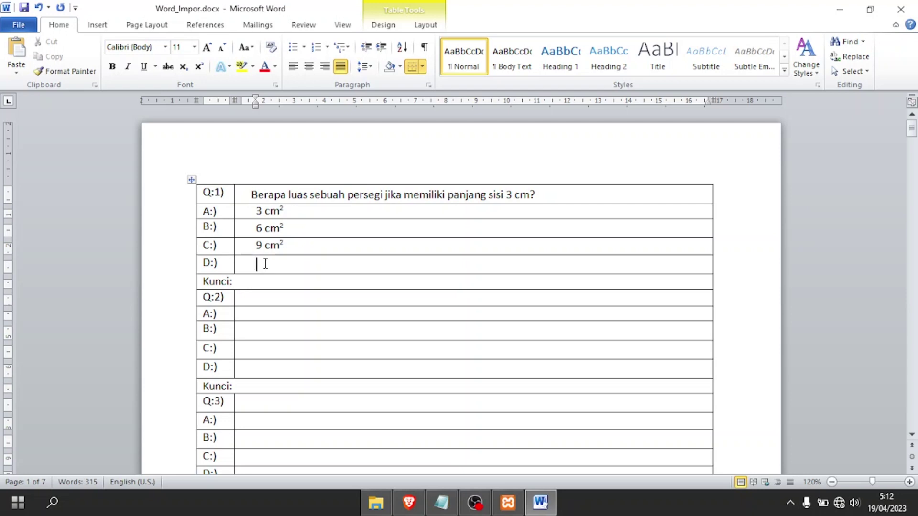
pyautogui.write('2 cm')
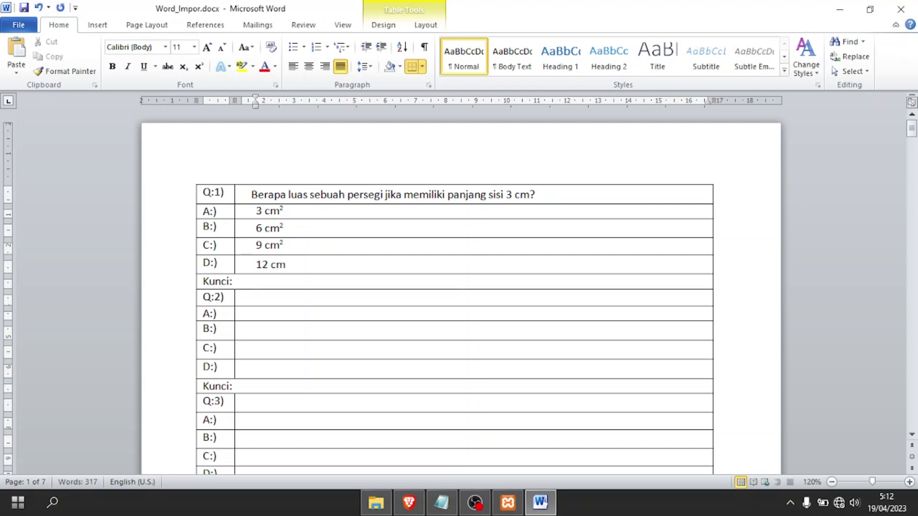
pyautogui.click(200, 67)
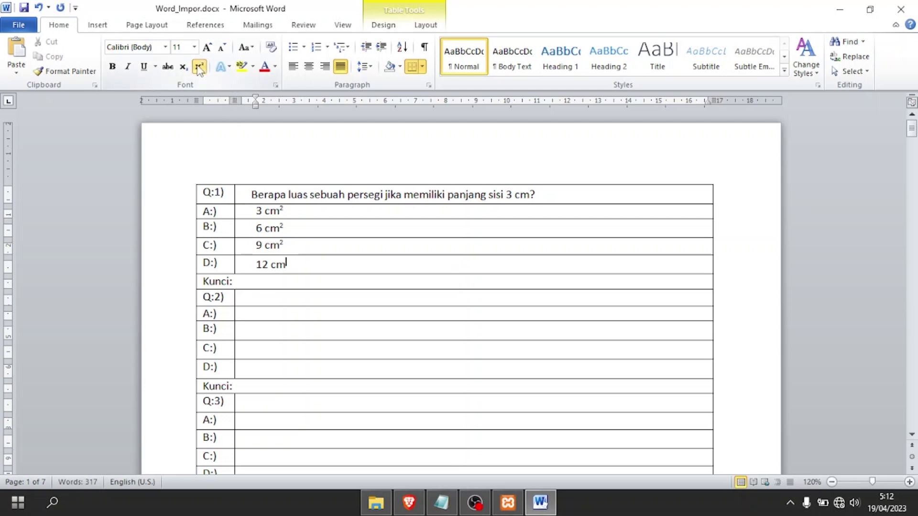
pyautogui.write('2')
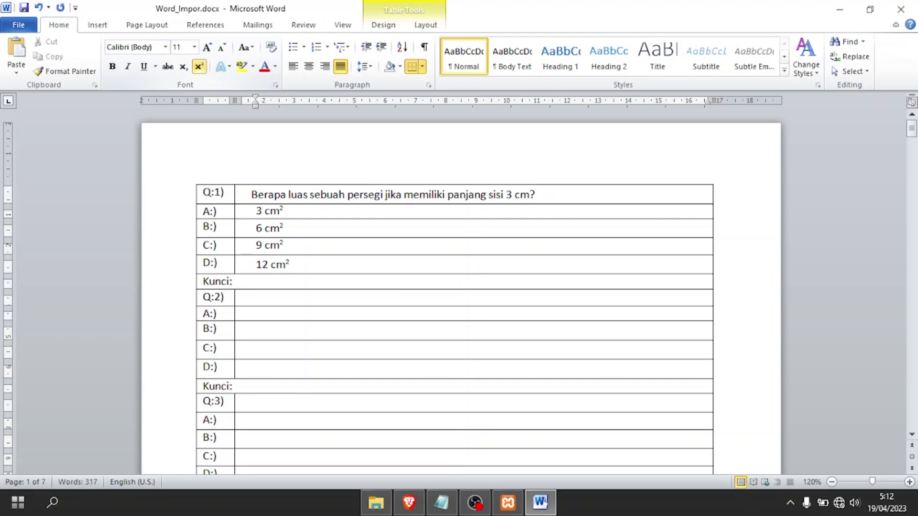
# Enter C as the answer key (Kunci) of question 1.
pyautogui.click(250, 281)
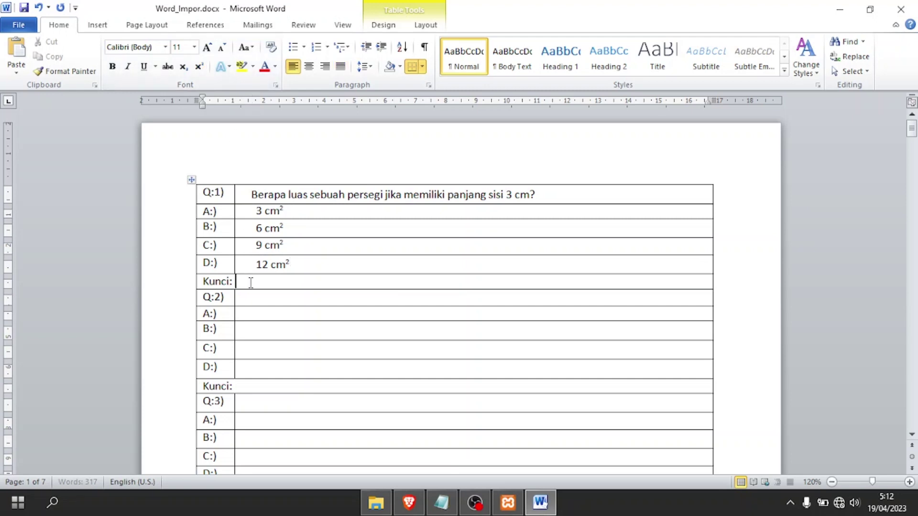
pyautogui.moveTo(254, 245); pyautogui.dragTo(288, 245)
pyautogui.click(211, 245)
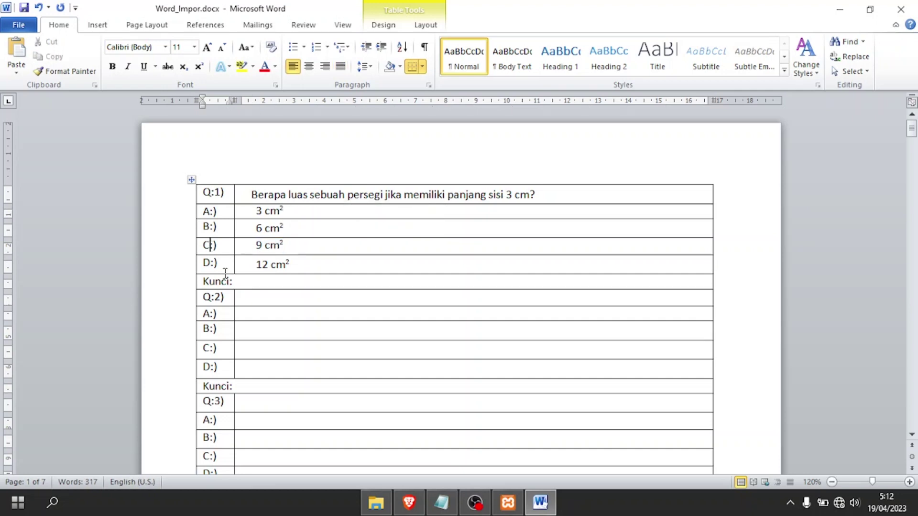
pyautogui.click(248, 283)
pyautogui.write('C')
# Enter "Gambar berikut adalah bangun datar berbentuk ..." as question 2, followed by <br> on a new line.
pyautogui.click(248, 298)
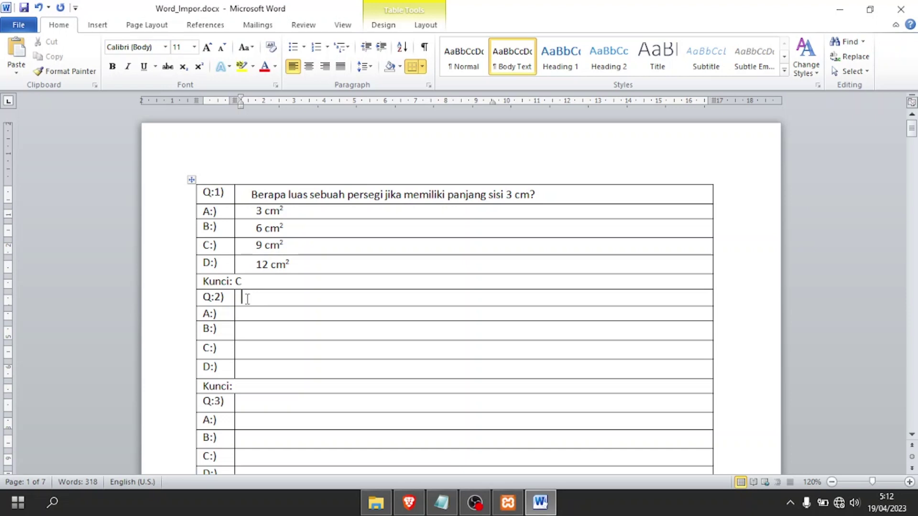
pyautogui.write('Gambar beriku')
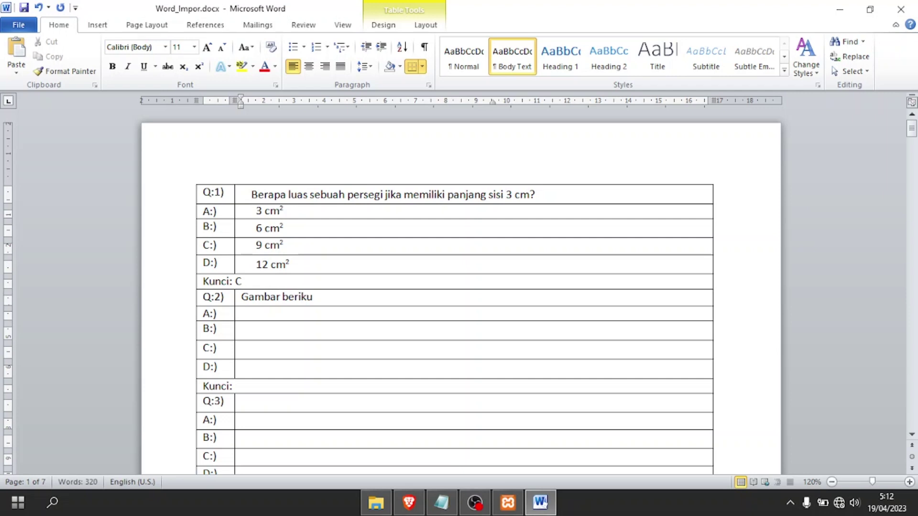
pyautogui.write('t ada')
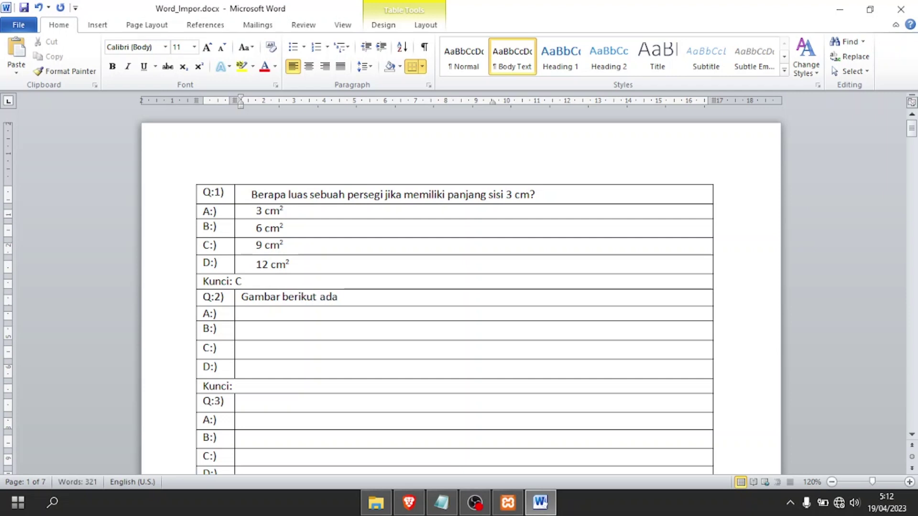
pyautogui.write('lah bangu')
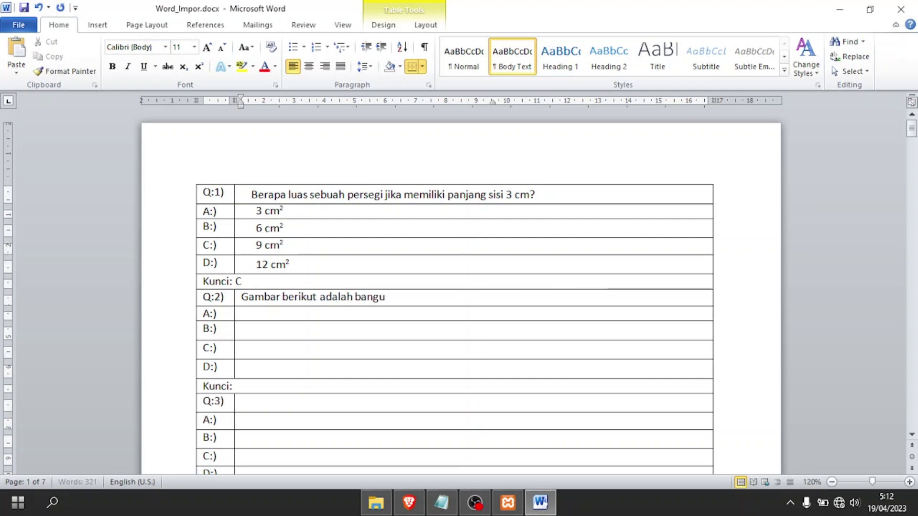
pyautogui.write('n datar berbentuk ..')
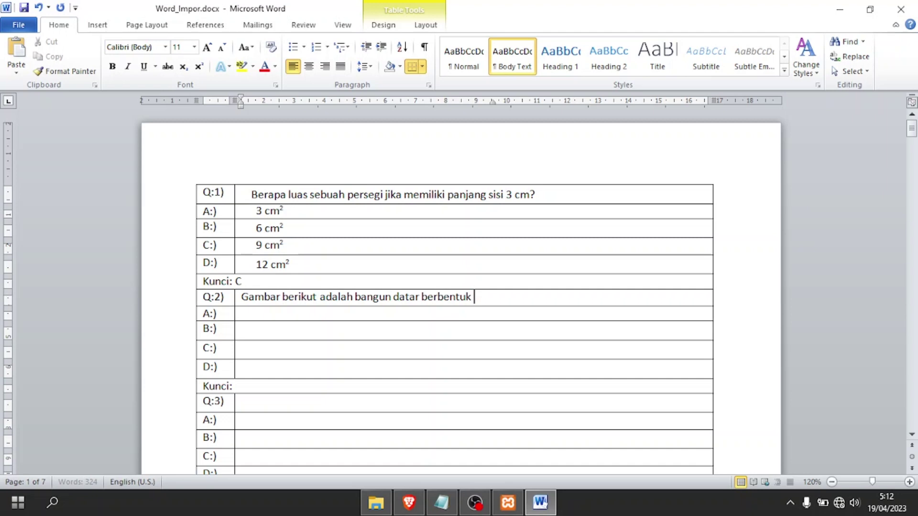
pyautogui.write('.')
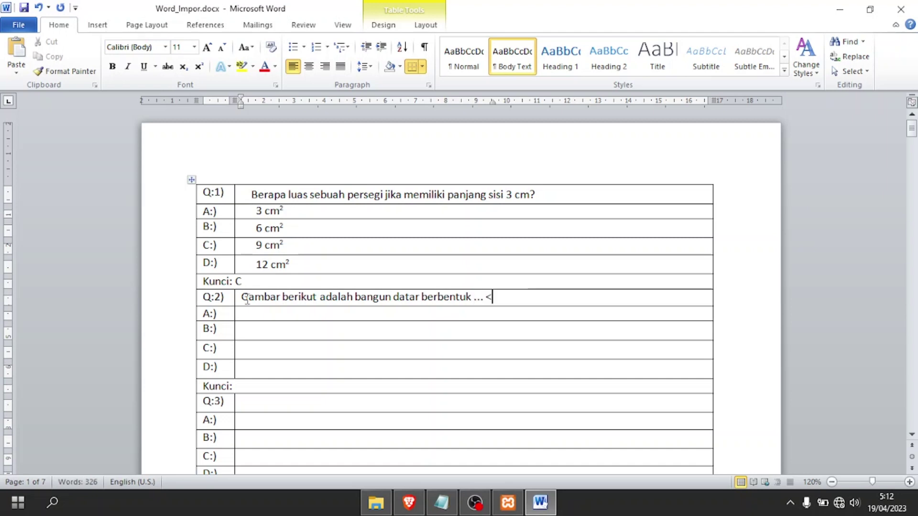
pyautogui.press('Return')
pyautogui.write('<br')
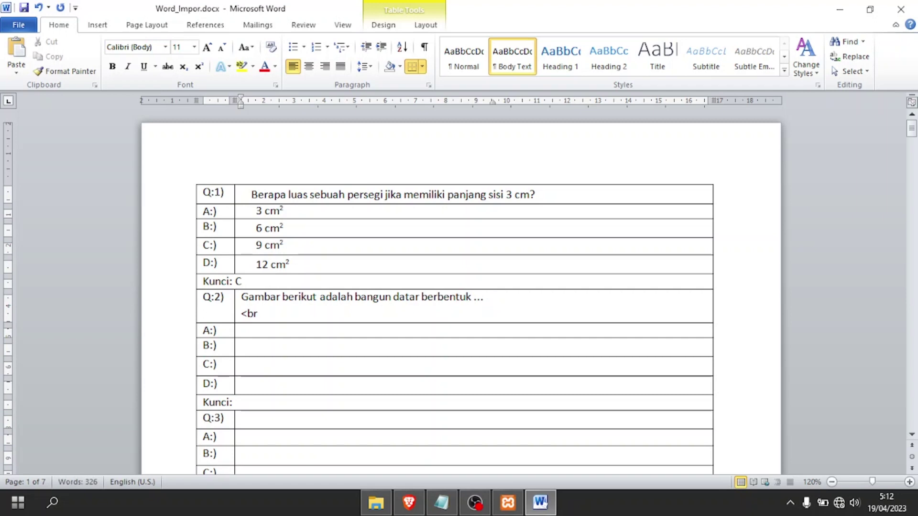
pyautogui.write('>')
# Switch to the Notepad notes and review the line explaining what the <br> code is used for.
pyautogui.hotkey('alt', 'Tab')
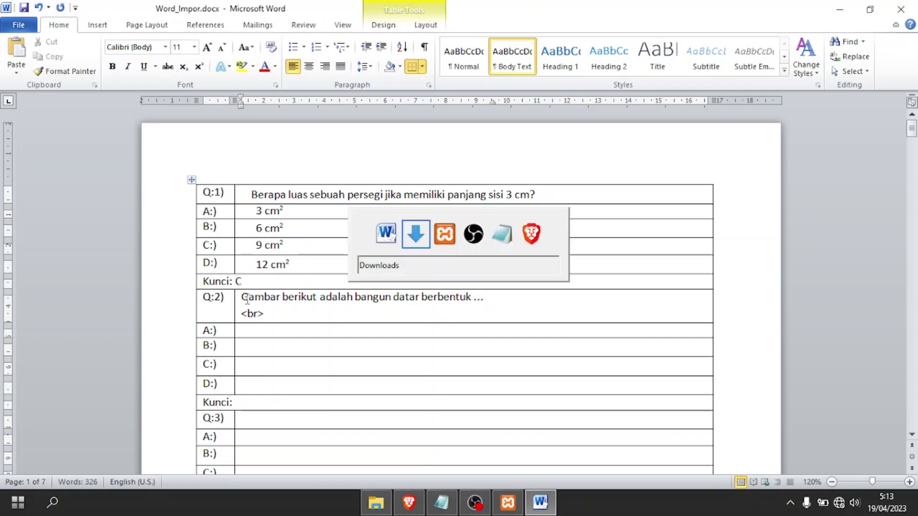
pyautogui.hotkey('alt', 'Tab')
pyautogui.hotkey('alt', 'Tab')
pyautogui.hotkey('alt', 'Tab')
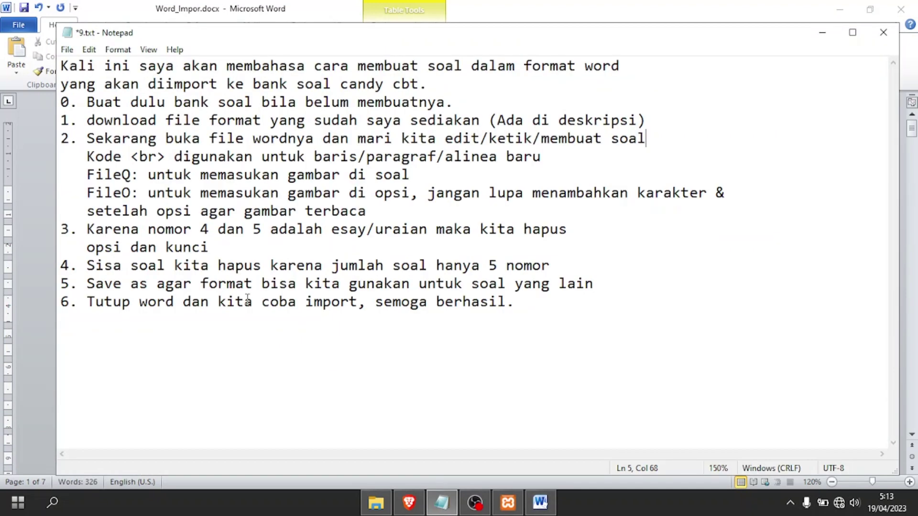
pyautogui.moveTo(87, 157); pyautogui.dragTo(164, 161)
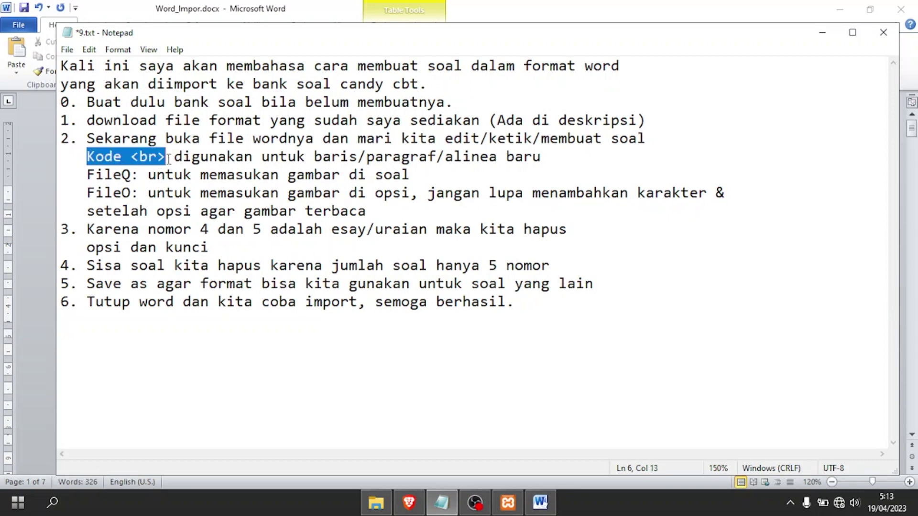
pyautogui.moveTo(177, 160); pyautogui.dragTo(542, 155)
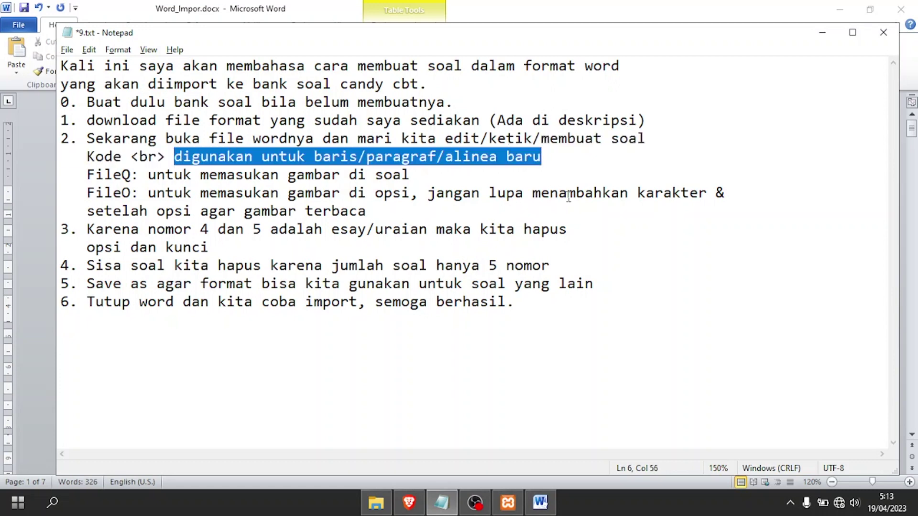
# Return to the Word document and add a "FileQ:" line below <br> in question 2.
pyautogui.hotkey('alt', 'Tab')
pyautogui.press('Return')
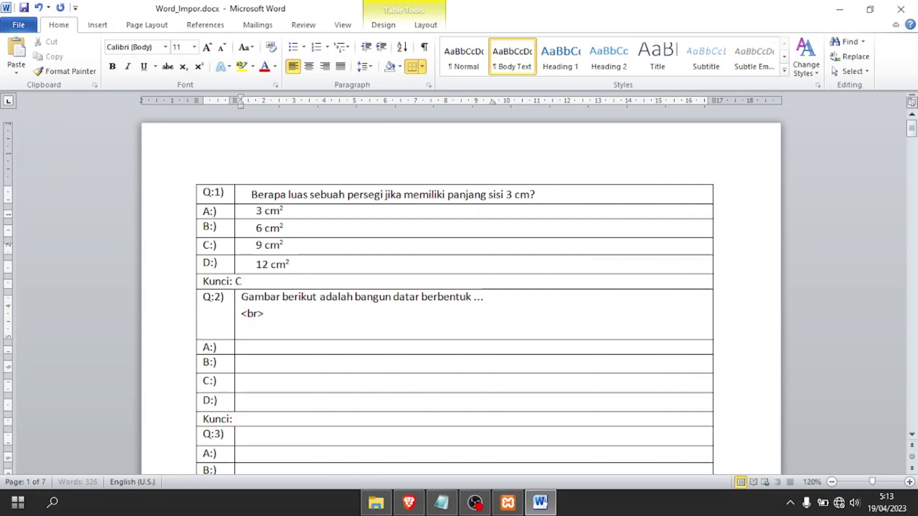
pyautogui.write('FileQ:')
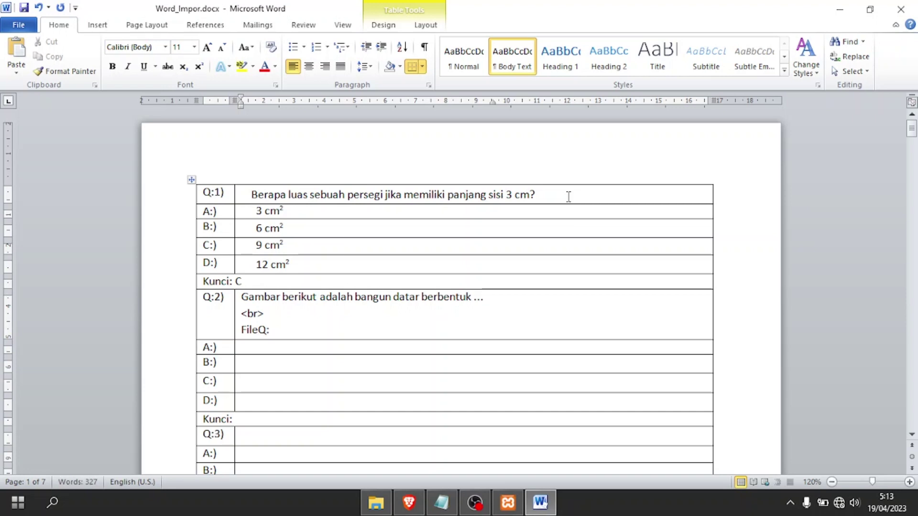
# Switch to the Notepad notes and review the line explaining what the FileQ: code is used for.
pyautogui.hotkey('alt', 'Tab')
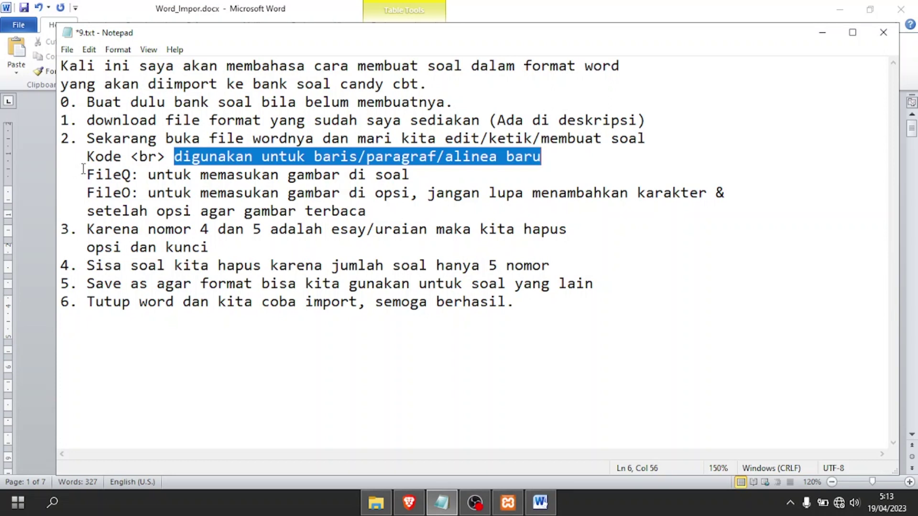
pyautogui.moveTo(84, 168); pyautogui.dragTo(139, 165)
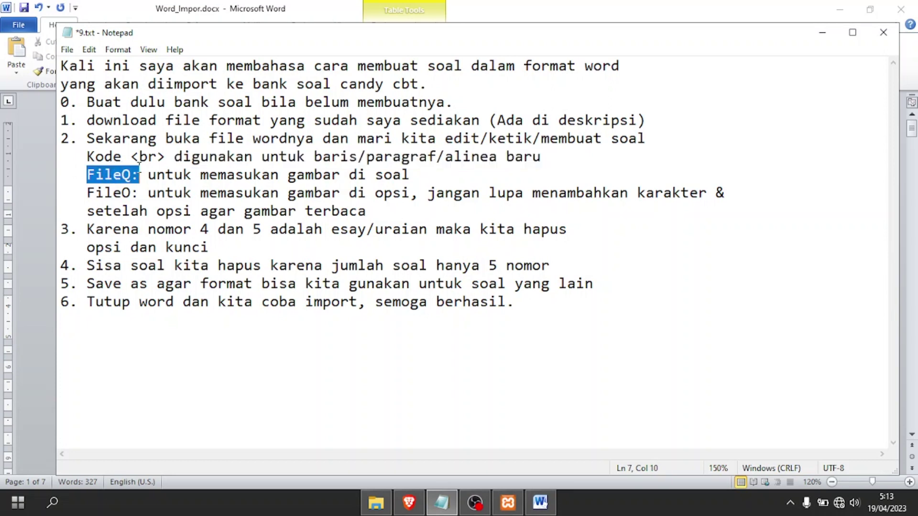
pyautogui.moveTo(149, 173); pyautogui.dragTo(408, 175)
# Return to the Word document and insert the picture trapesium.png after FileQ: in question 2.
pyautogui.hotkey('alt', 'Tab')
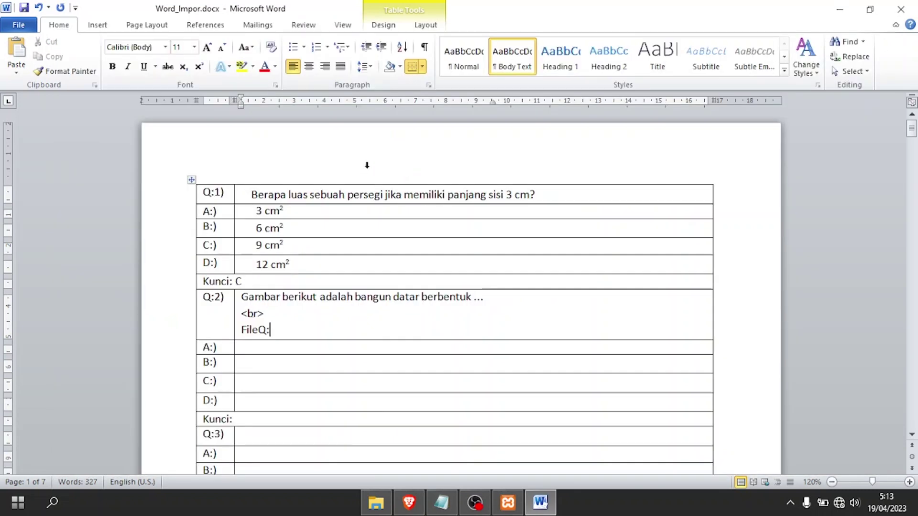
pyautogui.click(98, 25)
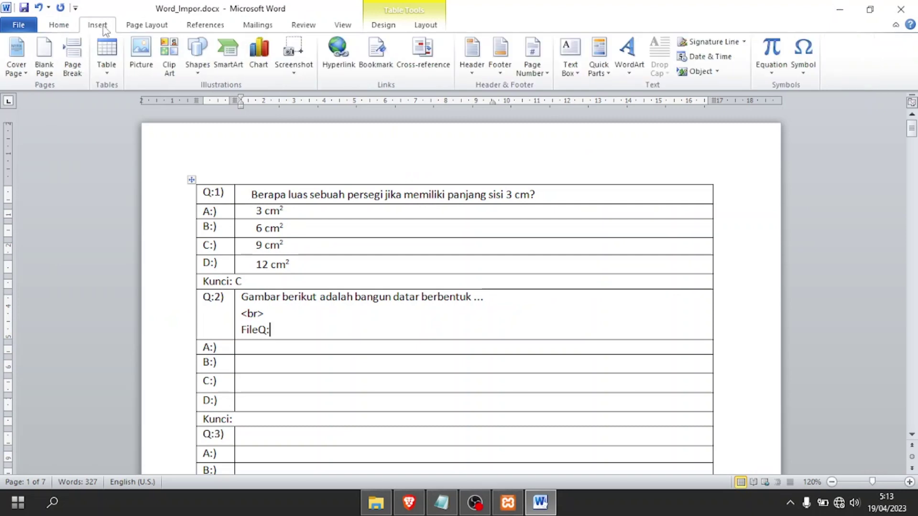
pyautogui.click(141, 56)
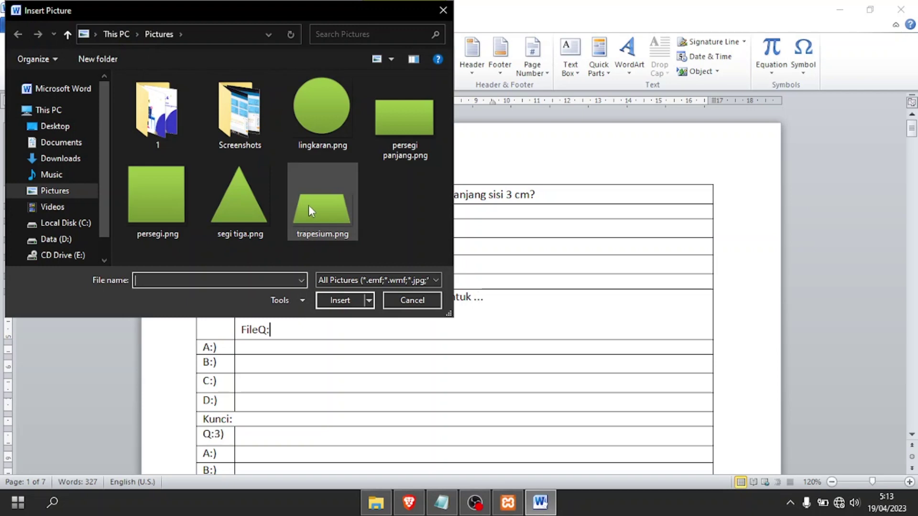
pyautogui.doubleClick(308, 204)
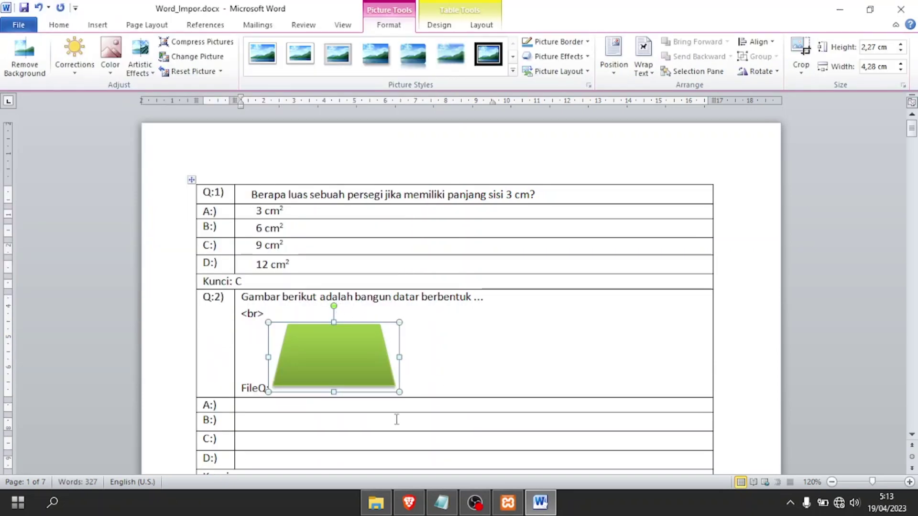
# Fill in question 2's options A to D with Jajargenjang, Trapesium, Segitiga and Persegi Panjang.
pyautogui.click(338, 407)
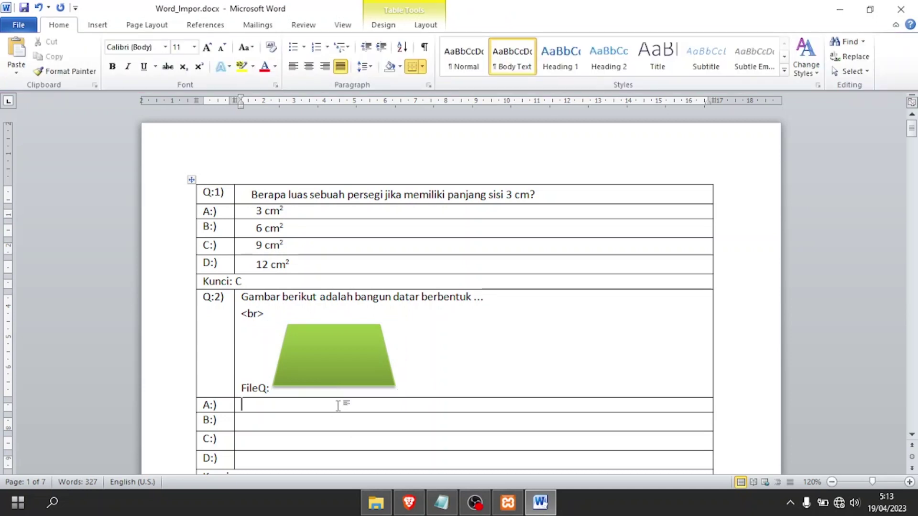
pyautogui.write('Jajargenjang')
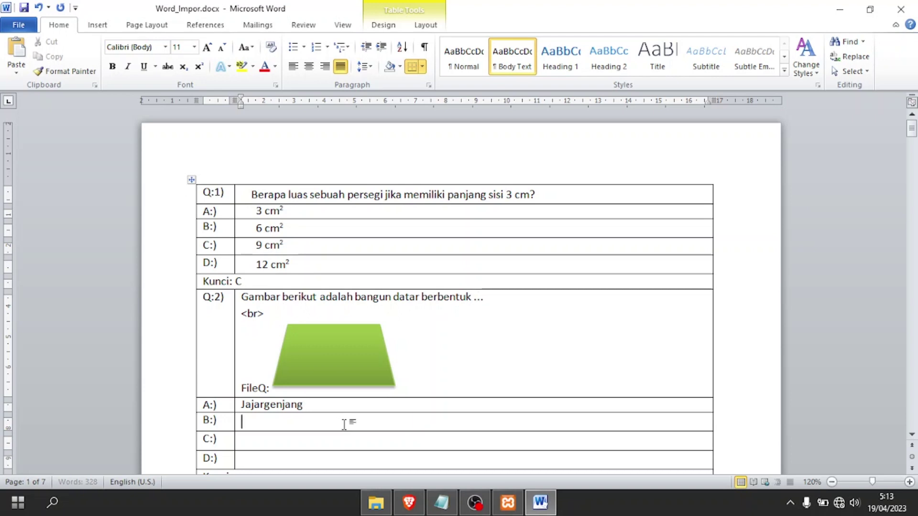
pyautogui.click(345, 425)
pyautogui.write('Trapesium')
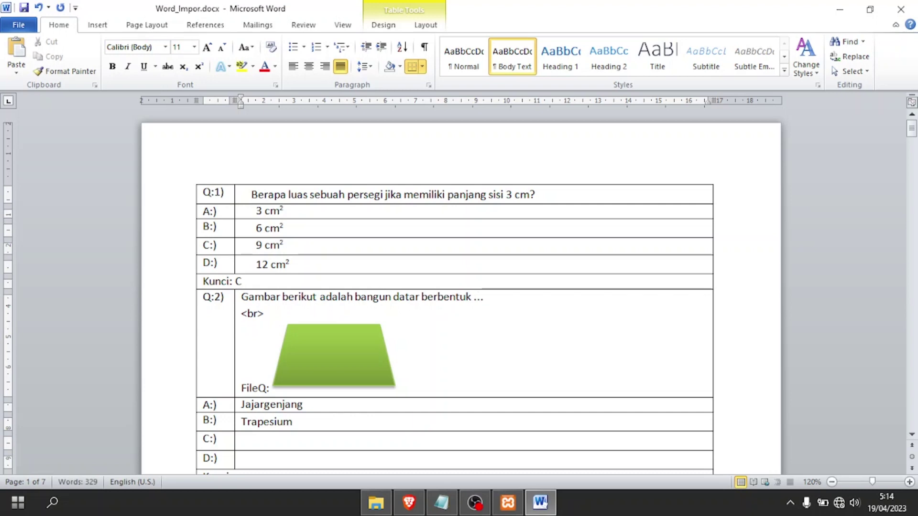
pyautogui.click(353, 440)
pyautogui.write('Segitiga')
pyautogui.click(348, 460)
pyautogui.write('Perse')
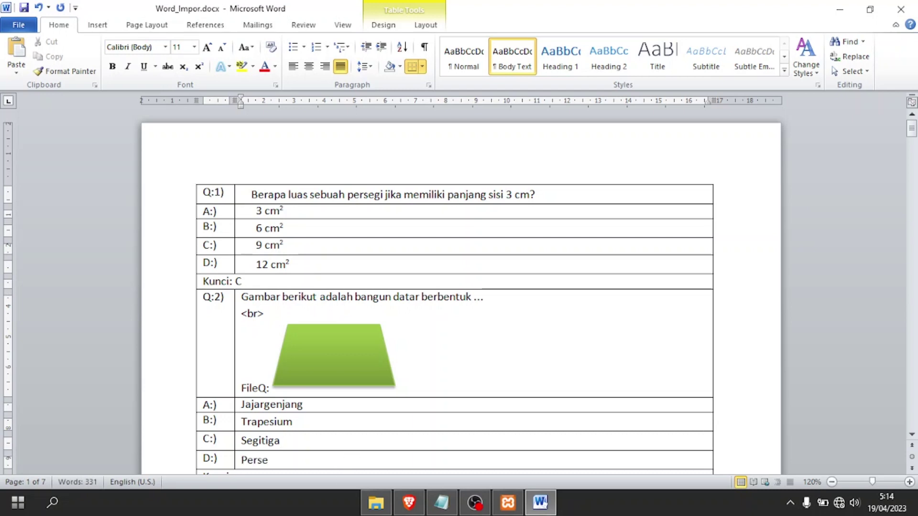
pyautogui.write('gi Panjang')
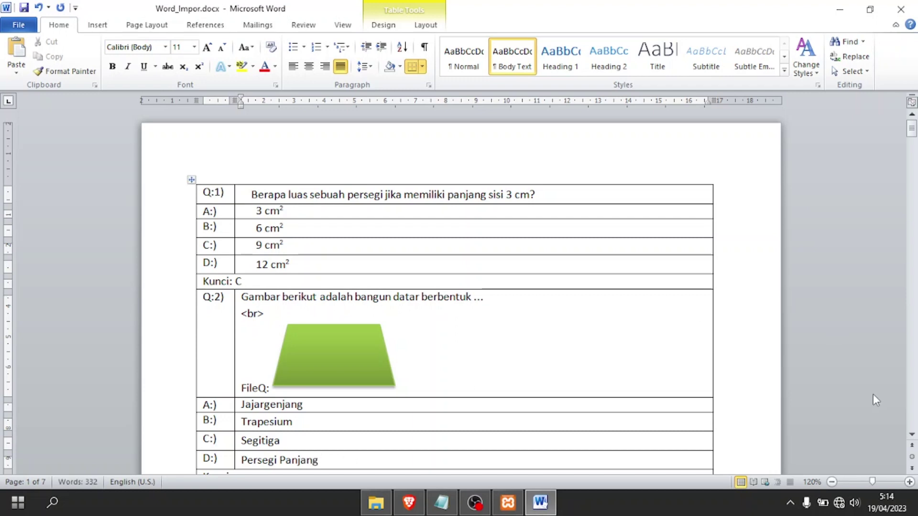
# Enter B as the answer key (Kunci) of question 2.
pyautogui.moveTo(912, 435); pyautogui.dragTo(912, 440)
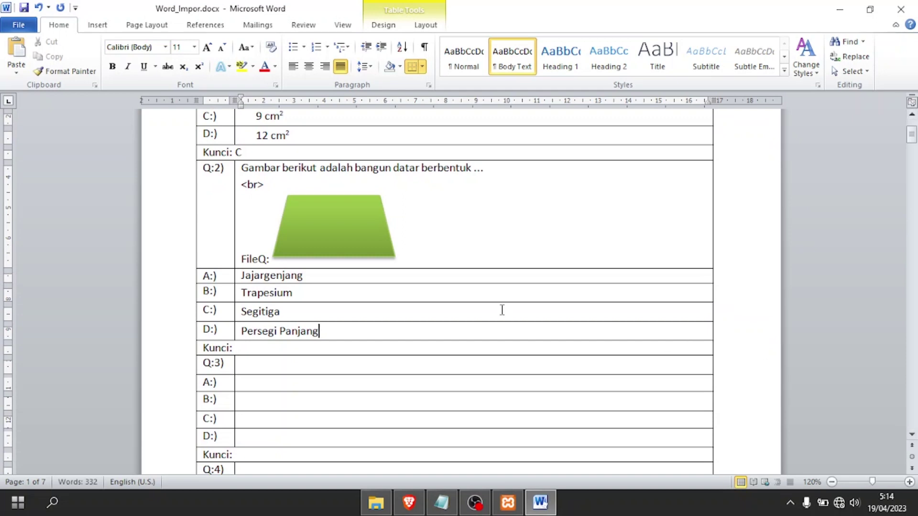
pyautogui.click(332, 236)
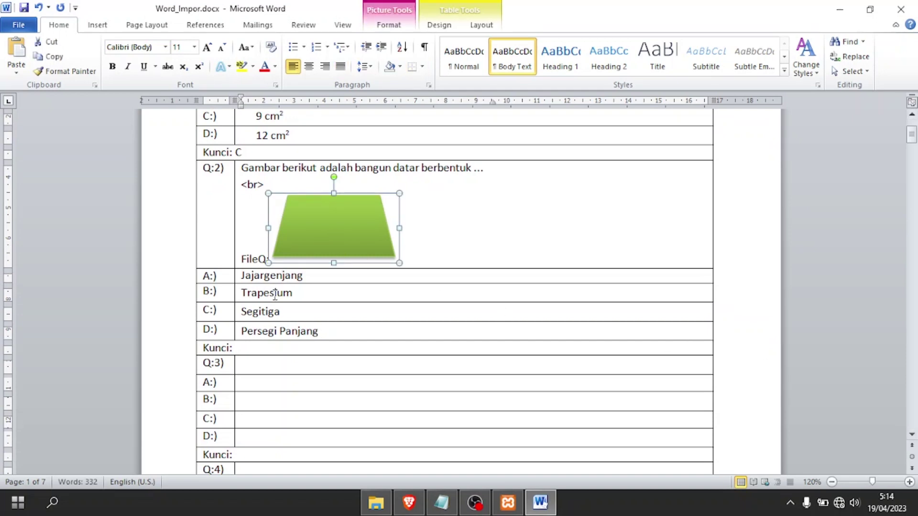
pyautogui.click(263, 307)
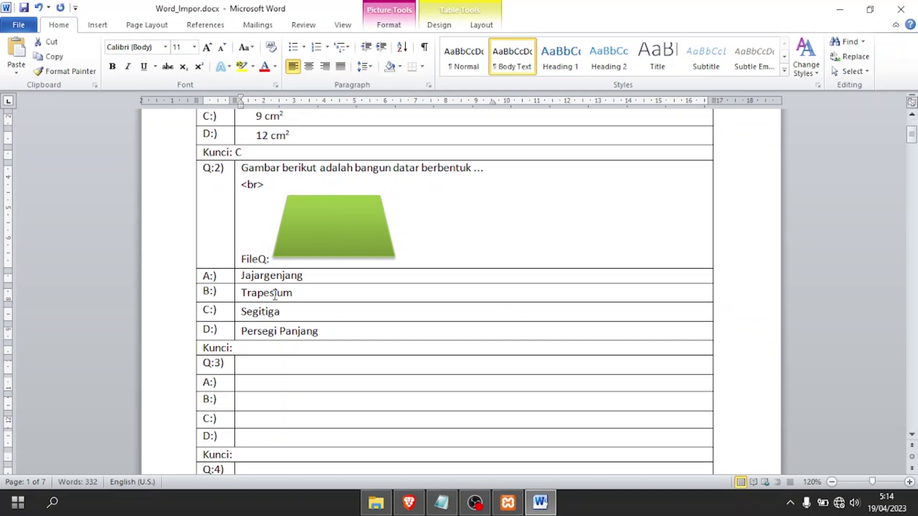
pyautogui.click(204, 292)
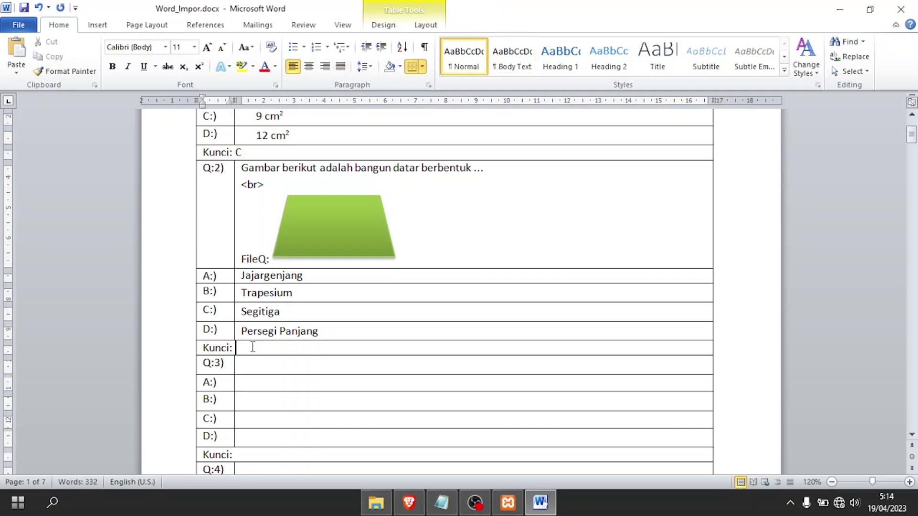
pyautogui.write('B')
# Enter "Gambar untuk bangun datar persegi panjang adalah ..." as the text of question 3.
pyautogui.click(261, 364)
pyautogui.write('Ba')
pyautogui.press('BackSpace')
pyautogui.press('BackSpace')
pyautogui.write('Gambar untuk')
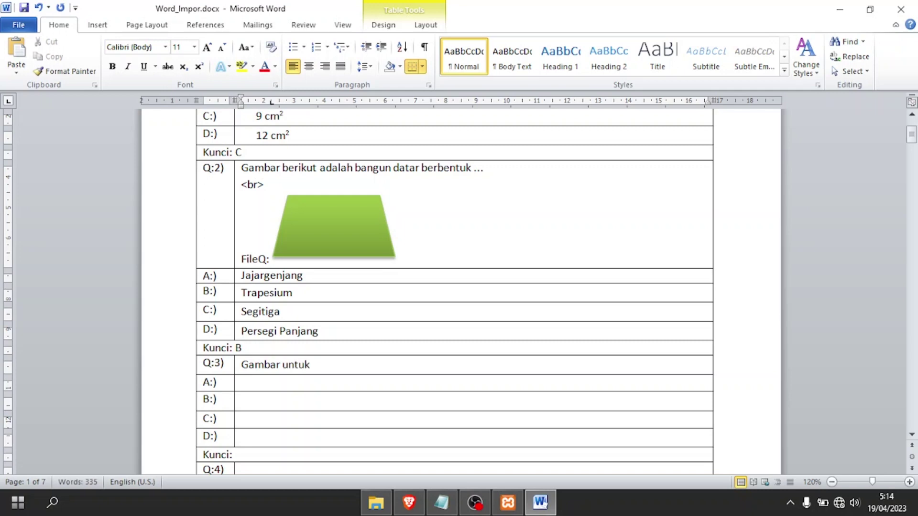
pyautogui.write(' bangun datar se')
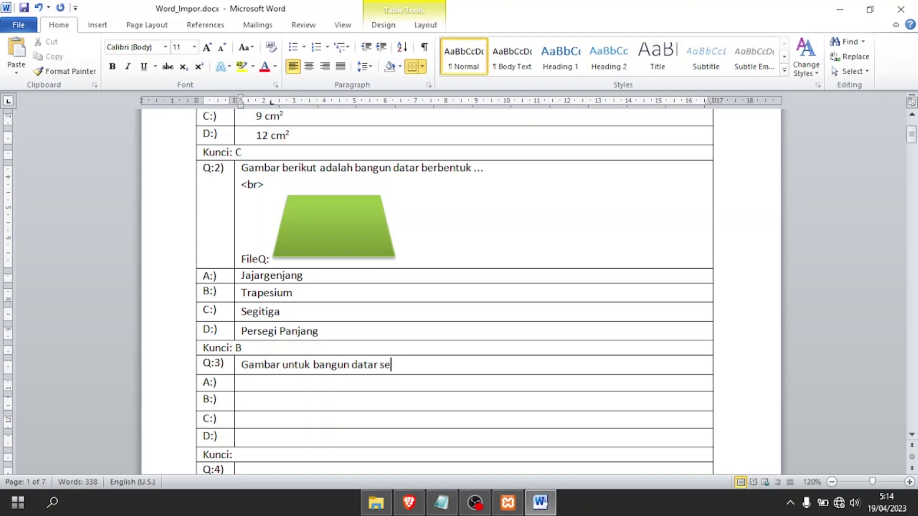
pyautogui.press('BackSpace')
pyautogui.press('BackSpace')
pyautogui.write('persegi panjang')
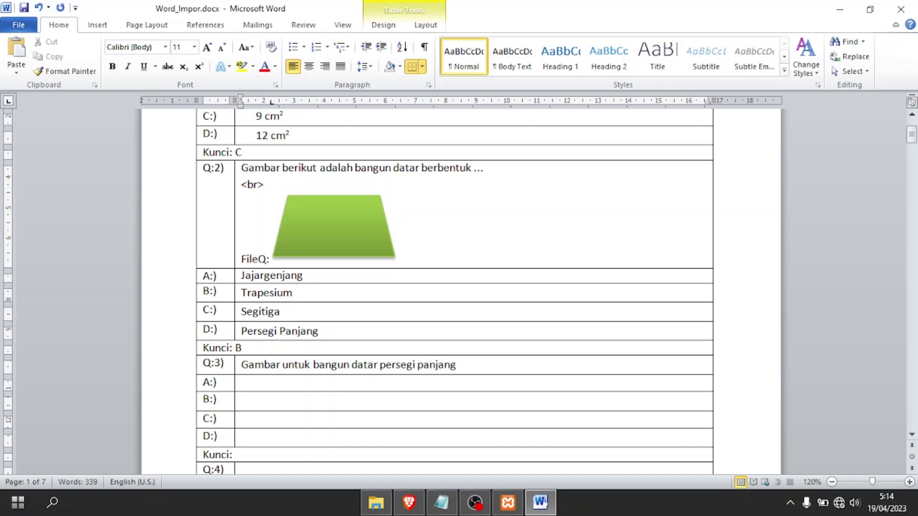
pyautogui.write(' adalah ...')
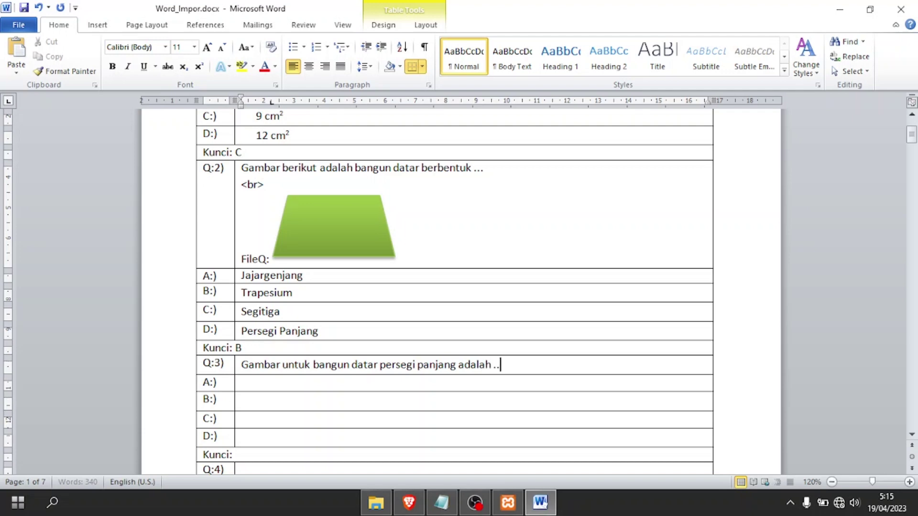
# Enter "FileO:" in option A of question 3.
pyautogui.click(255, 385)
pyautogui.write('File')
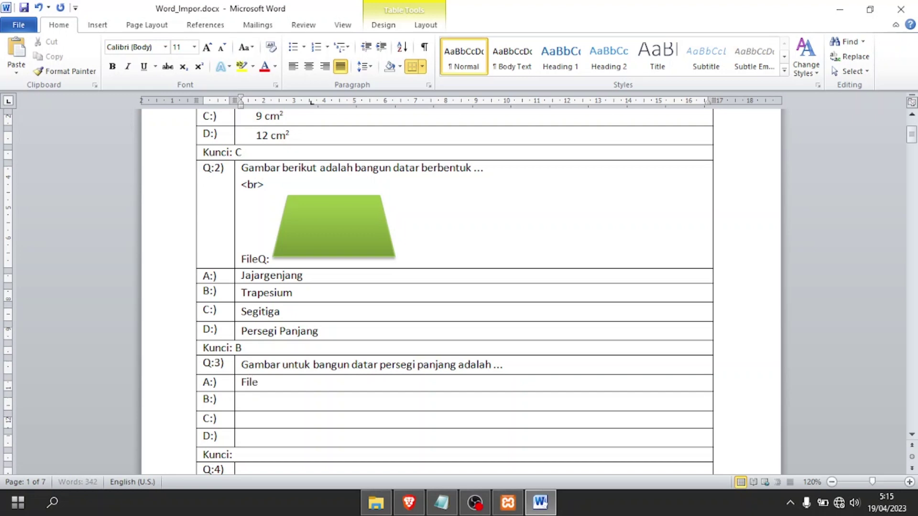
pyautogui.write('Q:')
# Switch to the Notepad notes and review the explanation of the FileO: code and the & character for option pictures.
pyautogui.hotkey('alt', 'Tab')
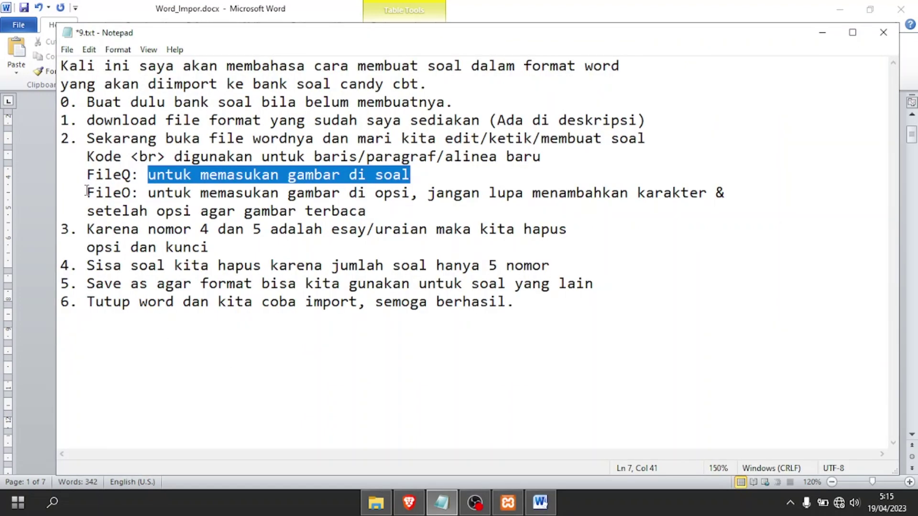
pyautogui.moveTo(86, 192); pyautogui.dragTo(138, 194)
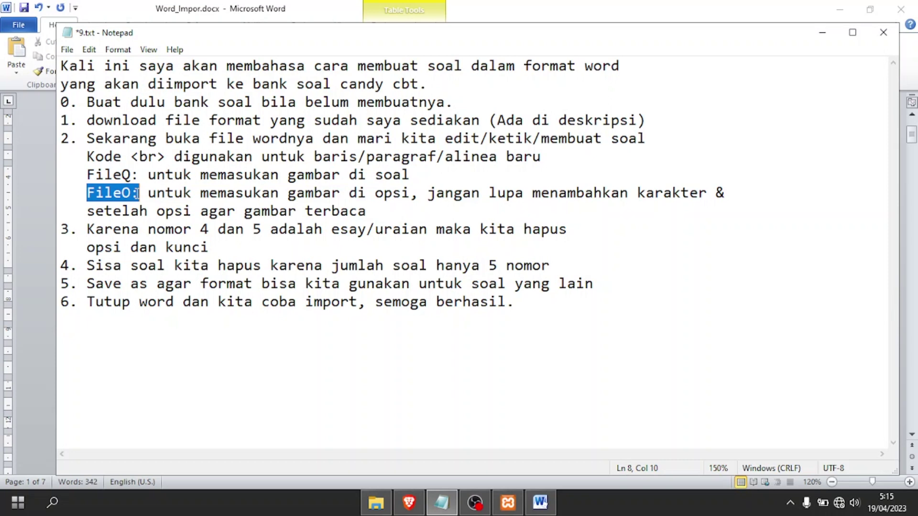
pyautogui.moveTo(148, 192); pyautogui.dragTo(419, 196)
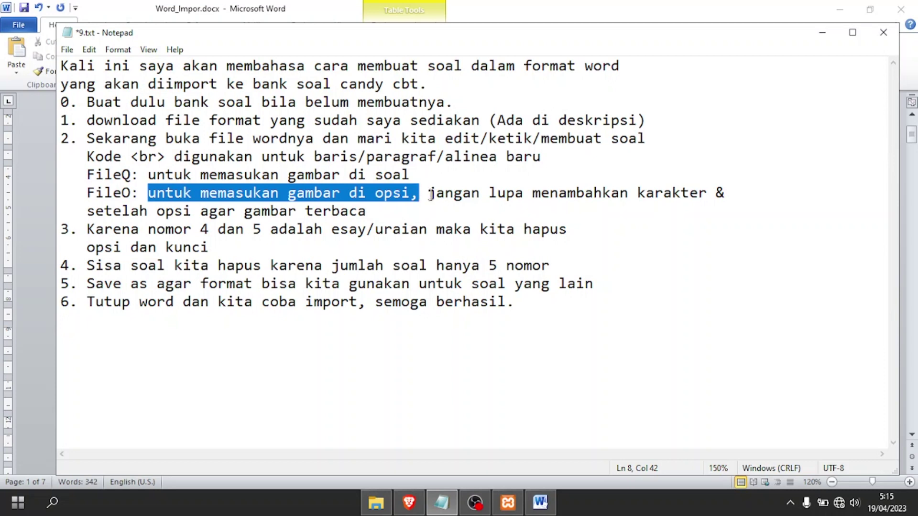
pyautogui.moveTo(429, 195); pyautogui.dragTo(698, 203)
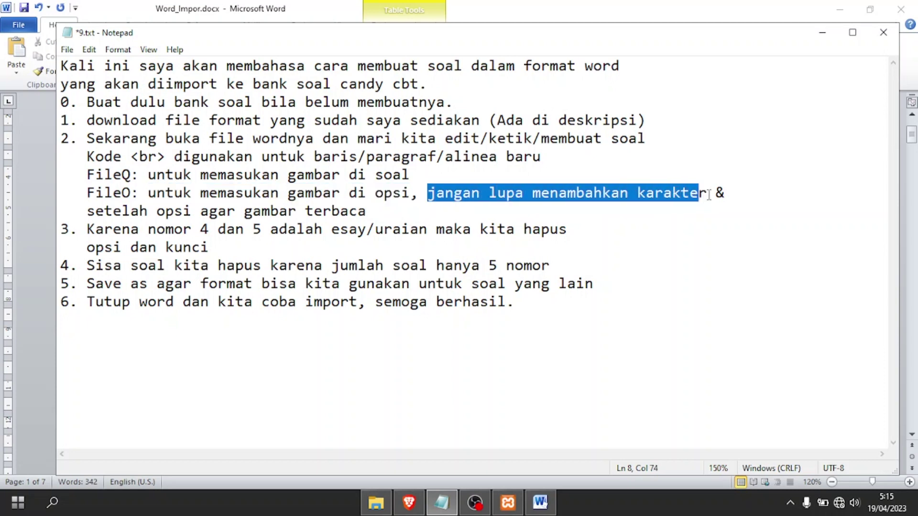
pyautogui.click(708, 193)
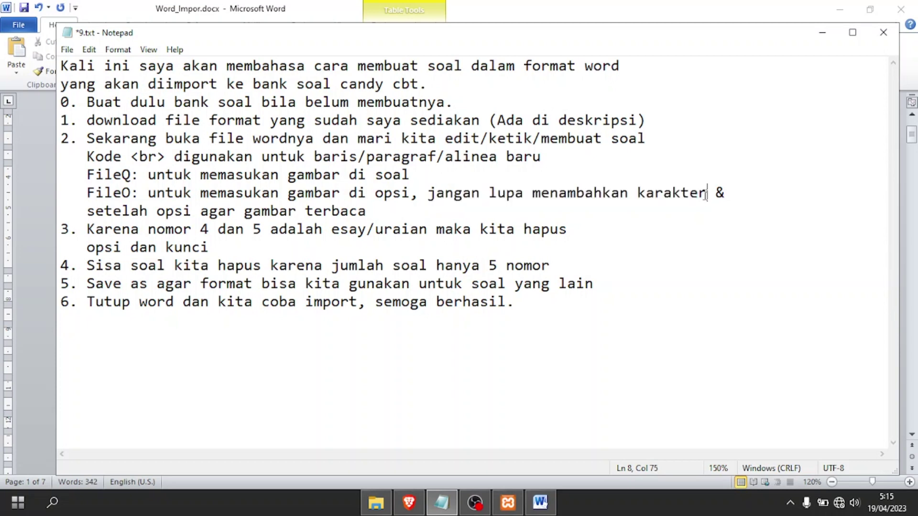
pyautogui.moveTo(718, 193); pyautogui.dragTo(733, 192)
pyautogui.click(733, 193)
pyautogui.moveTo(87, 211); pyautogui.dragTo(191, 215)
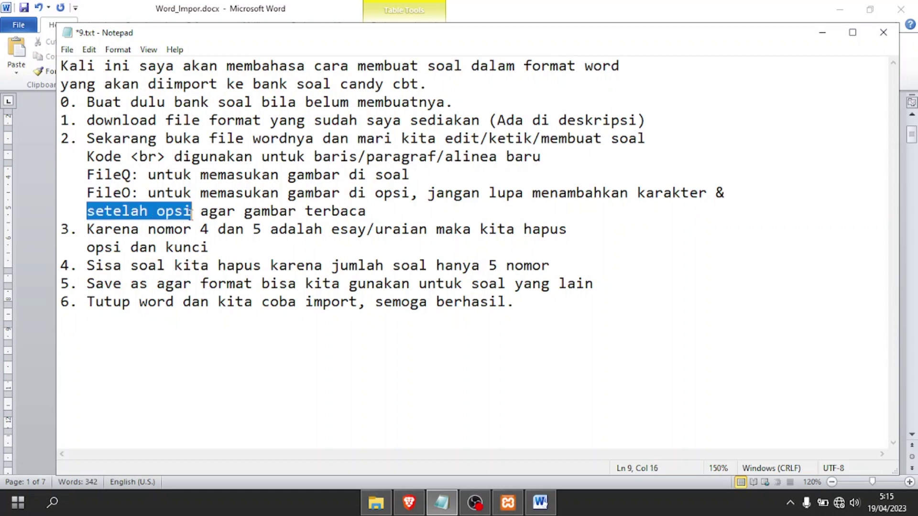
pyautogui.moveTo(201, 211); pyautogui.dragTo(371, 213)
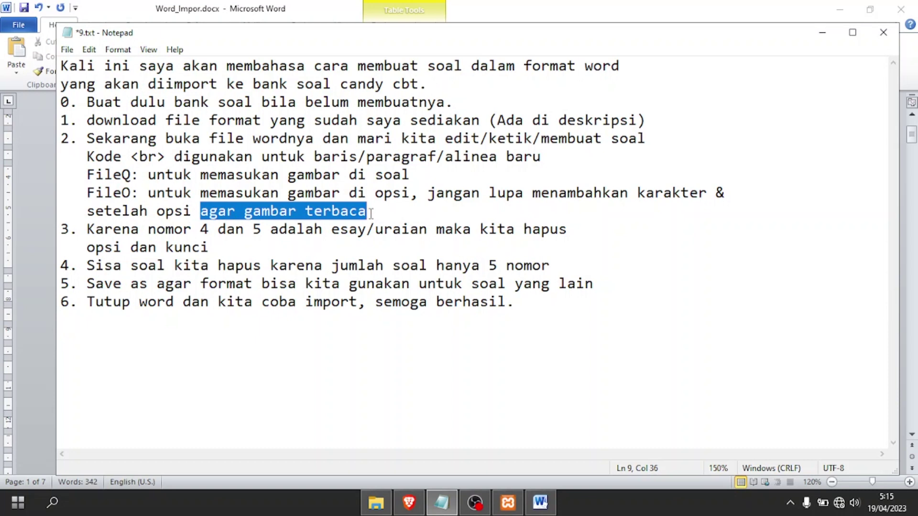
# Return to the Word document and add an & directly after the A:) label of question 3.
pyautogui.hotkey('alt', 'Tab')
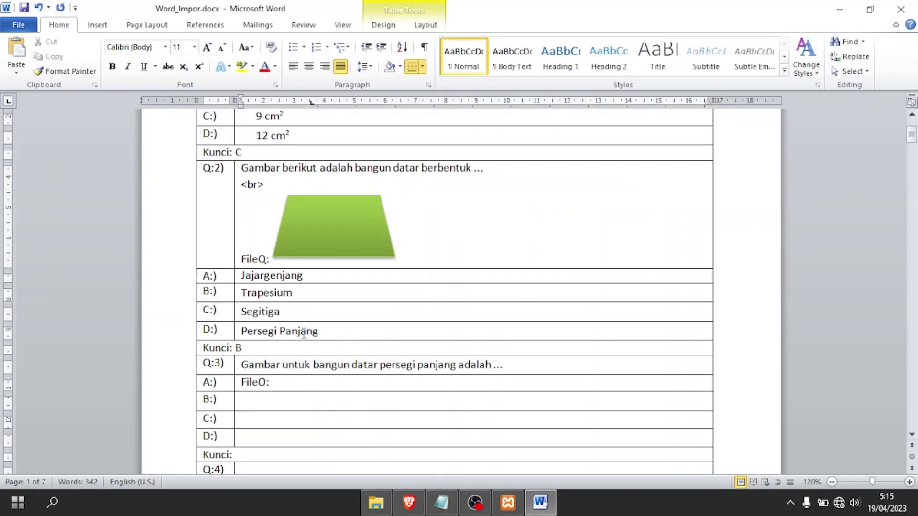
pyautogui.click(218, 383)
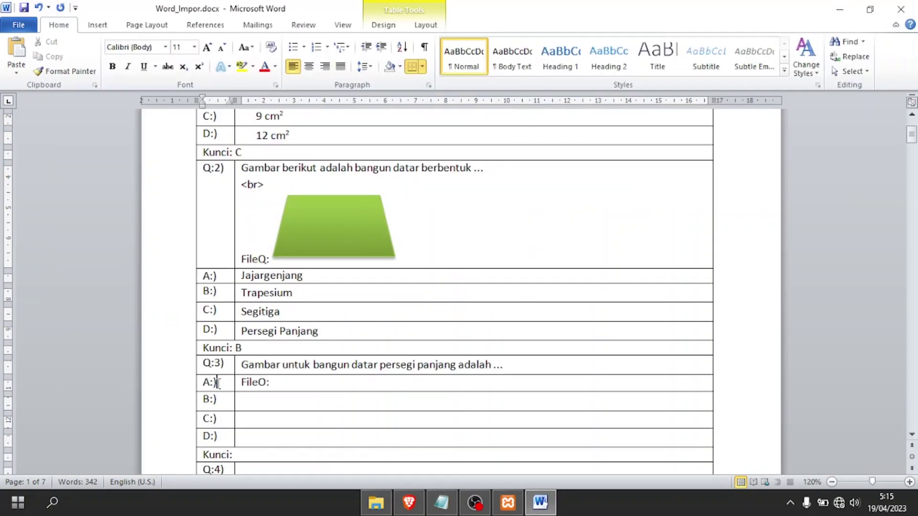
pyautogui.write('&')
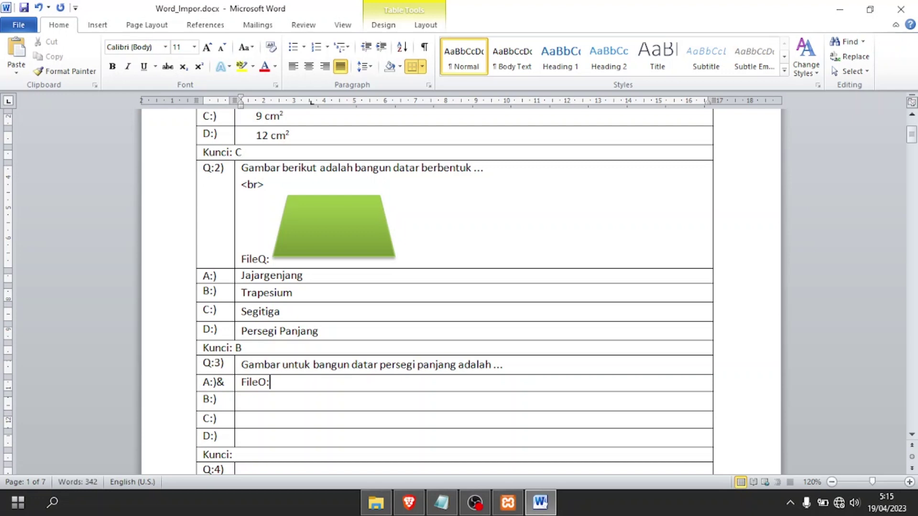
# Insert the picture persegi panjang.png after FileO: in option A of question 3.
pyautogui.click(98, 29)
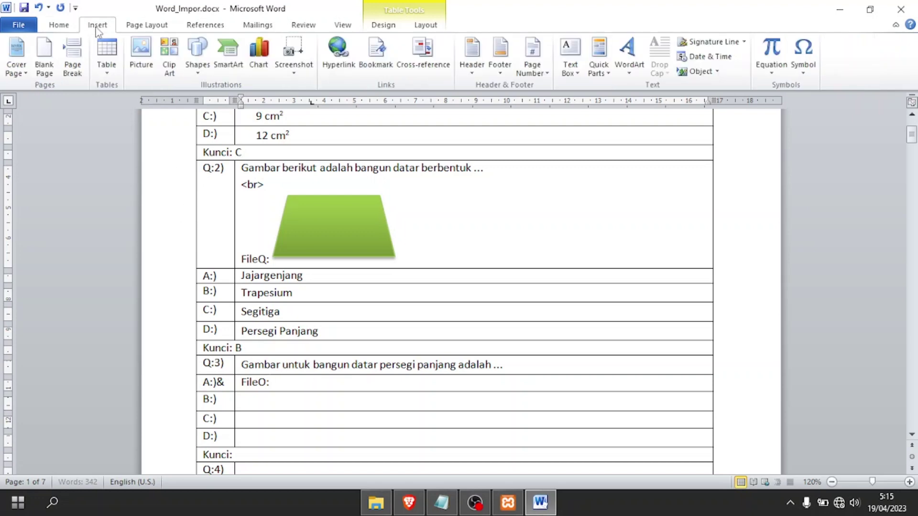
pyautogui.click(132, 49)
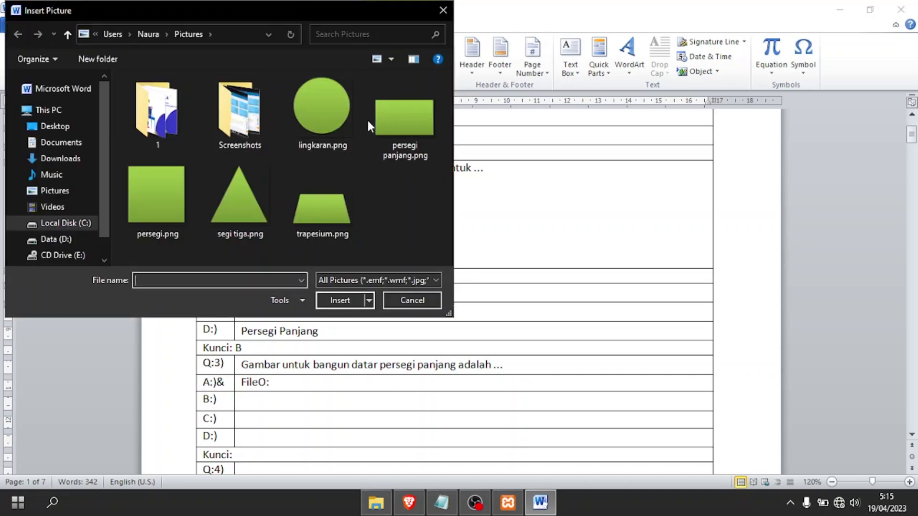
pyautogui.doubleClick(395, 119)
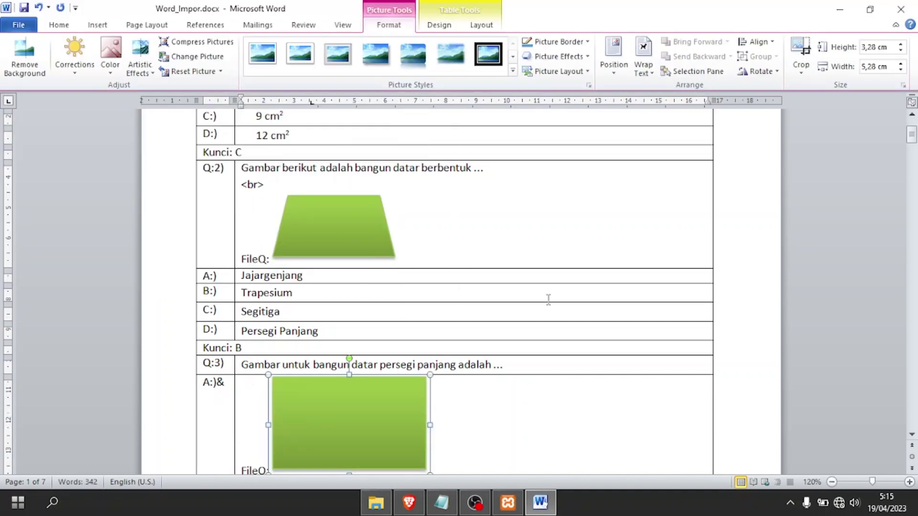
pyautogui.click(912, 434)
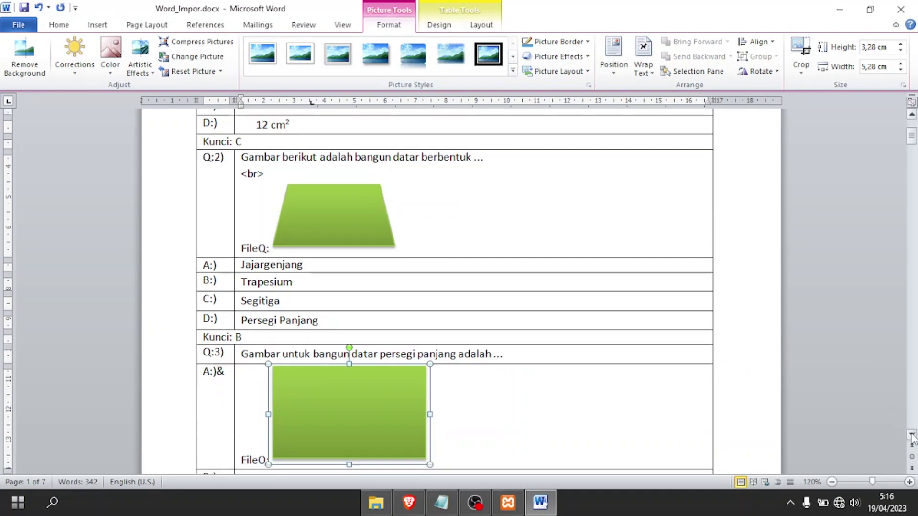
pyautogui.click(912, 434)
pyautogui.click(912, 435)
pyautogui.click(912, 434)
pyautogui.click(912, 435)
pyautogui.click(912, 434)
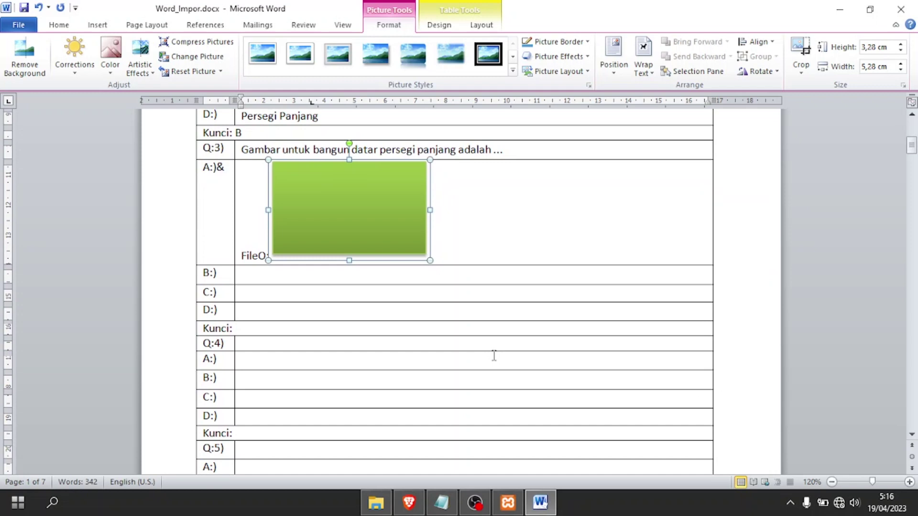
# Add & after the B:) label of question 3 and fill the option with FileO: followed by the picture persegi.png.
pyautogui.click(223, 276)
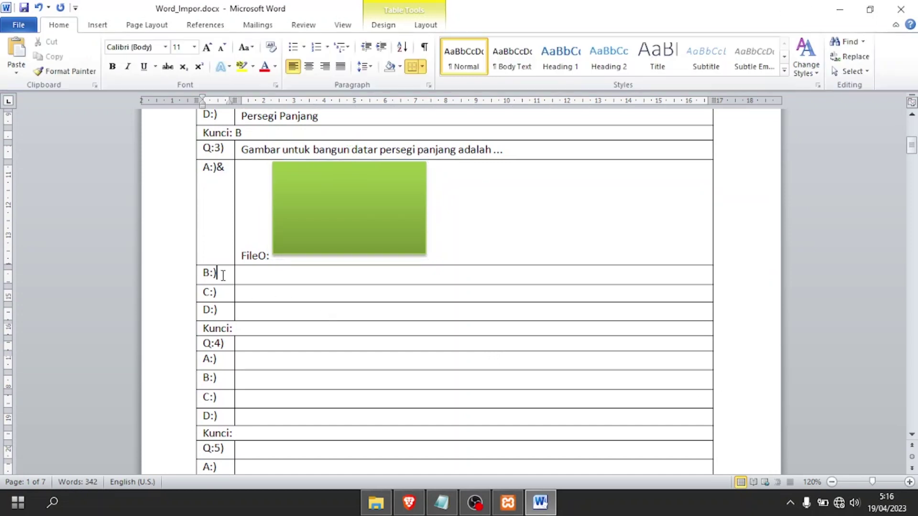
pyautogui.write('&')
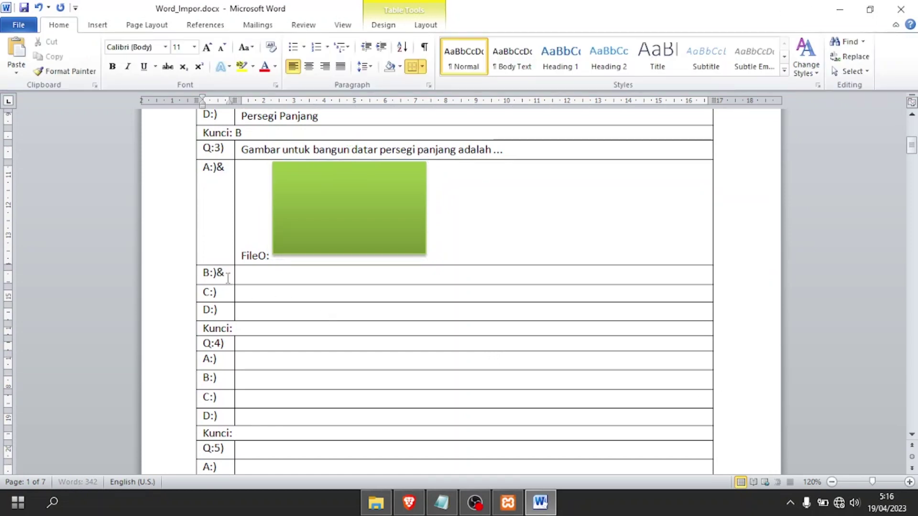
pyautogui.write('F')
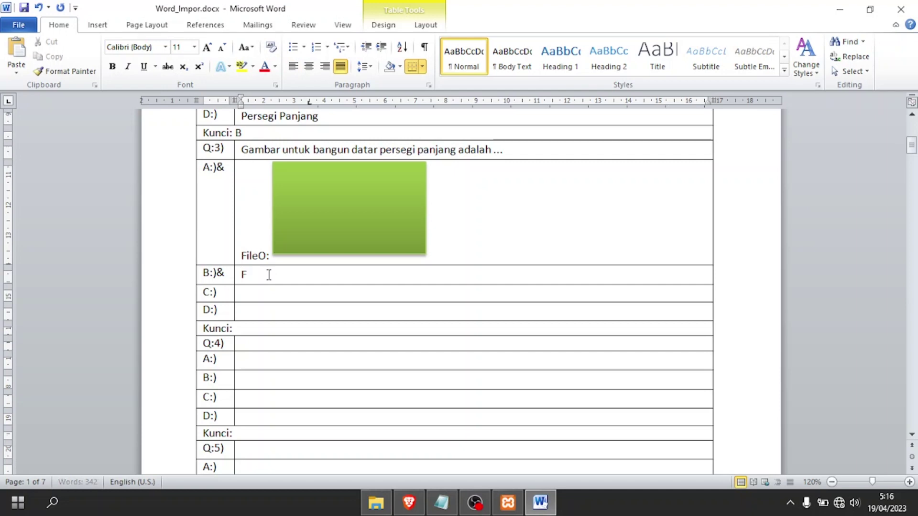
pyautogui.write('ileO:')
pyautogui.click(107, 27)
pyautogui.click(141, 53)
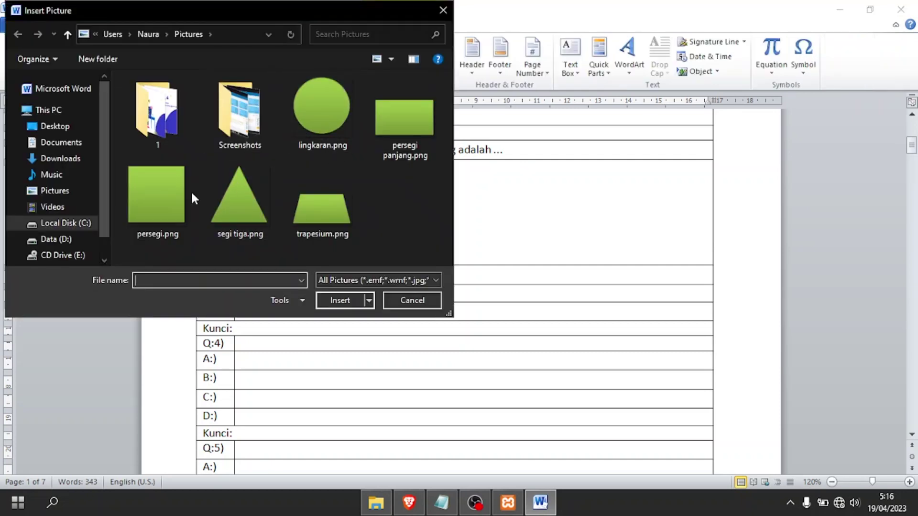
pyautogui.doubleClick(188, 188)
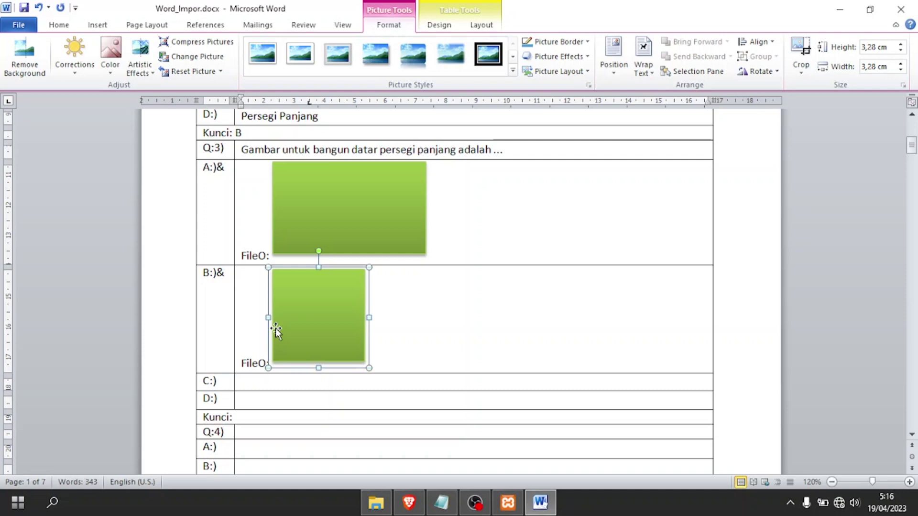
# Add & after the C:) label of question 3 and fill the option with FileO: followed by the picture segi tiga.png.
pyautogui.click(222, 381)
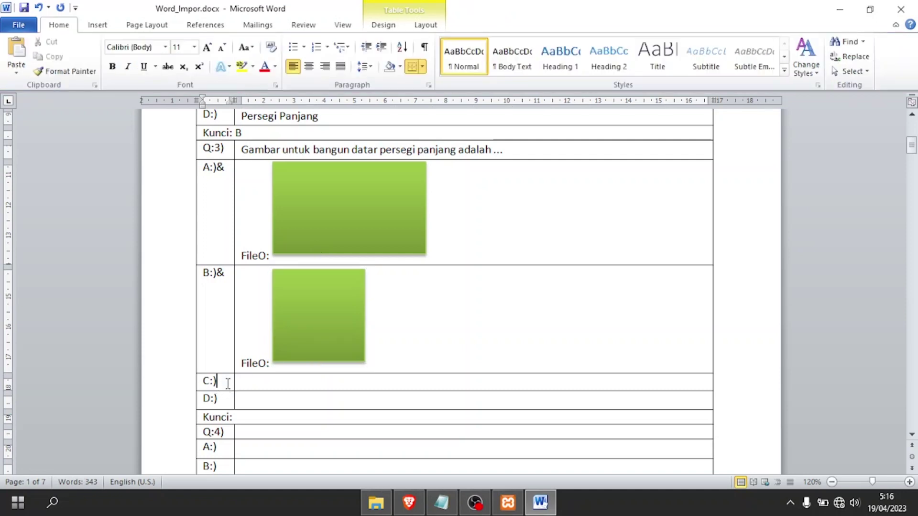
pyautogui.write('&')
pyautogui.click(256, 381)
pyautogui.write('Fi')
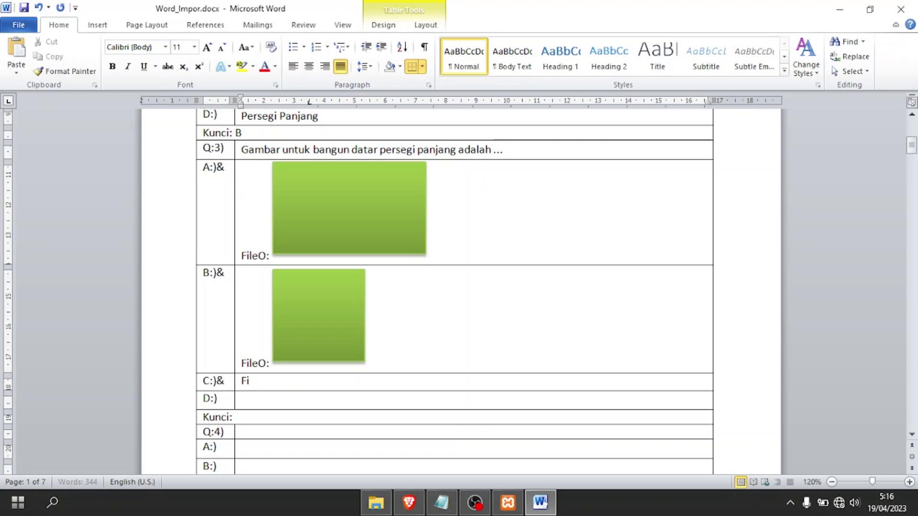
pyautogui.write('leO:')
pyautogui.click(100, 26)
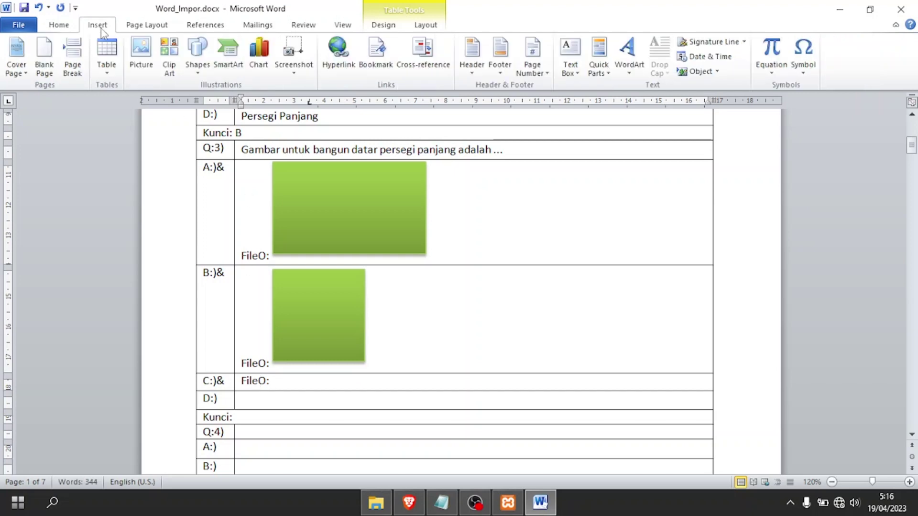
pyautogui.click(141, 52)
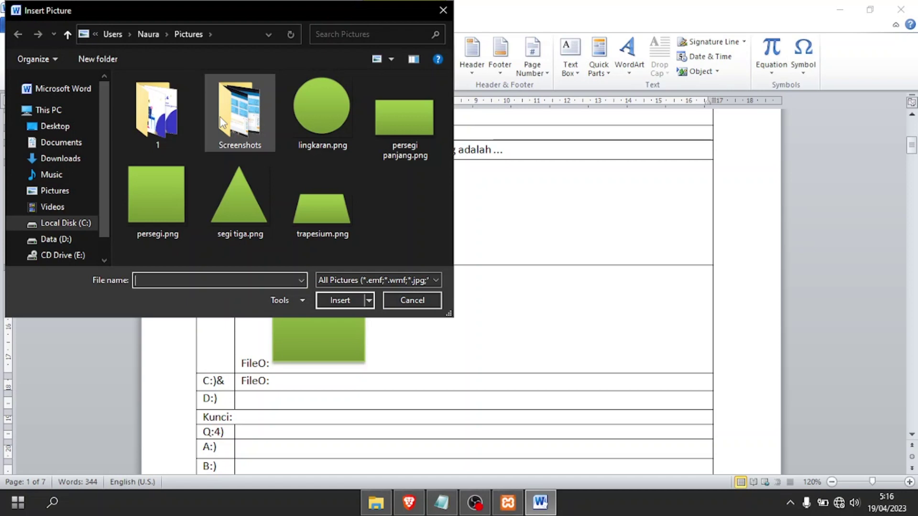
pyautogui.doubleClick(253, 193)
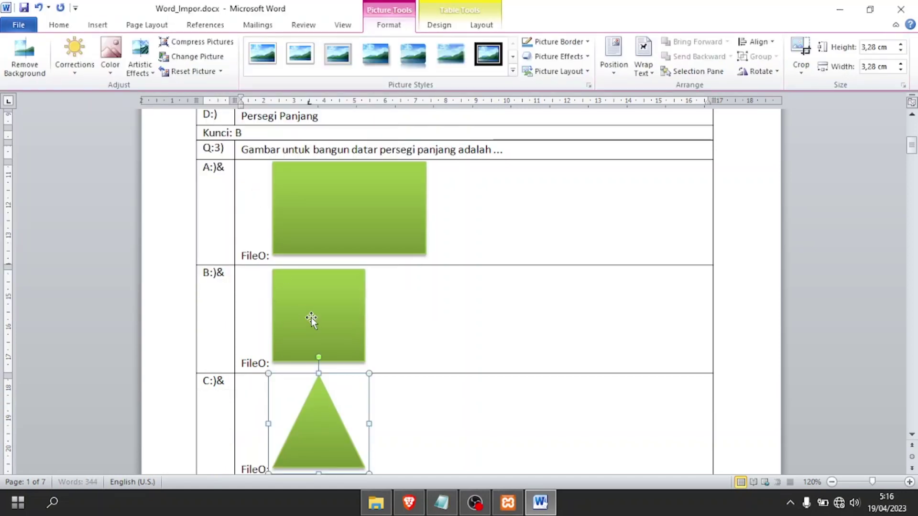
# Add & after the D:) label of question 3 and fill the option with FileO: followed by the picture trapesium.png.
pyautogui.moveTo(912, 146); pyautogui.dragTo(913, 165)
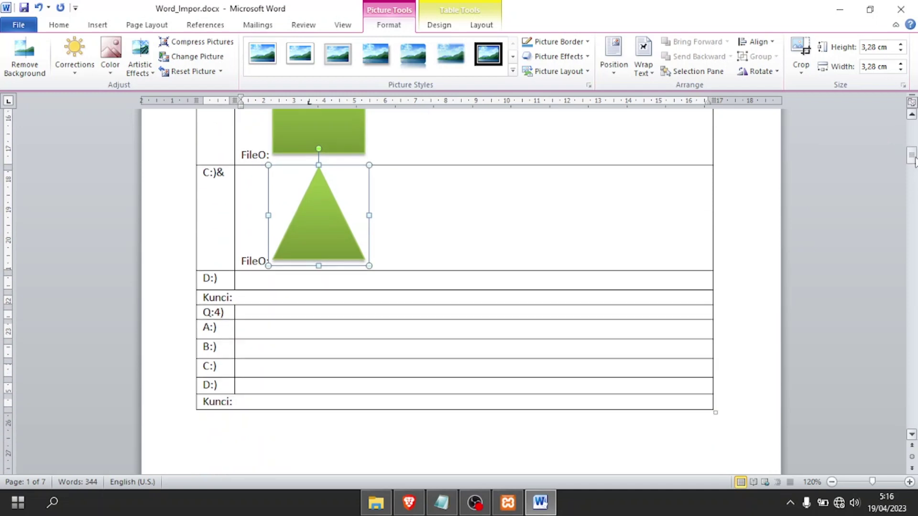
pyautogui.click(379, 285)
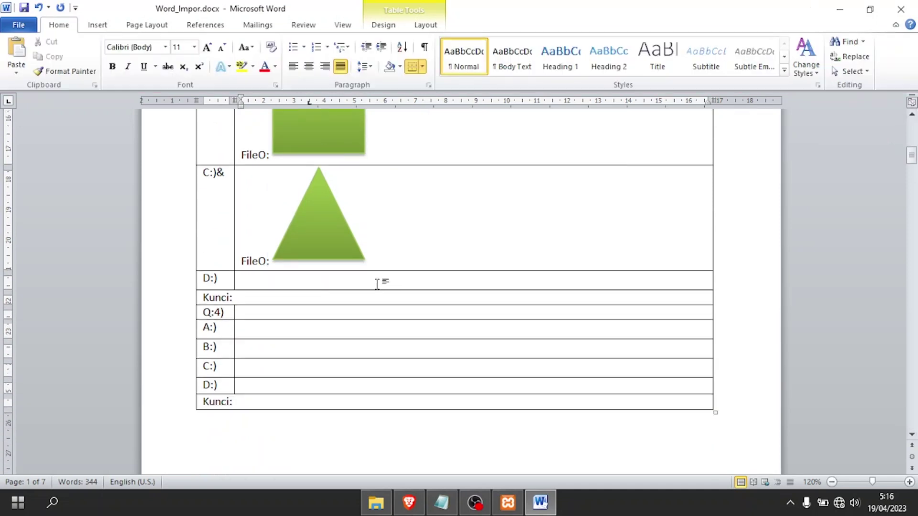
pyautogui.click(219, 278)
pyautogui.write('&')
pyautogui.click(258, 276)
pyautogui.write('FileO:')
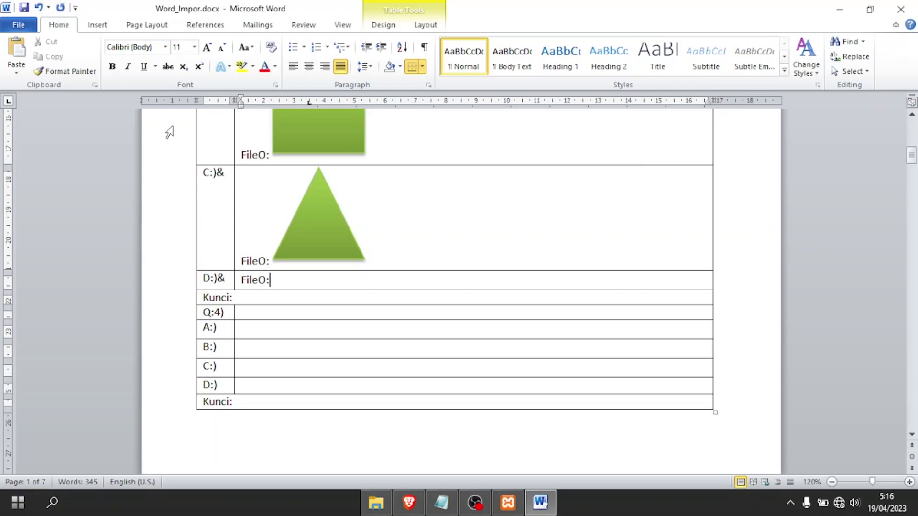
pyautogui.click(97, 25)
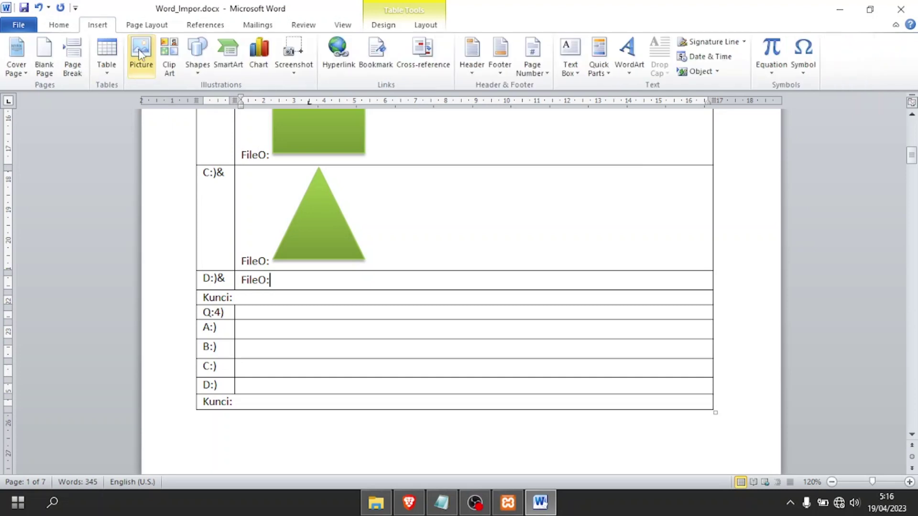
pyautogui.click(140, 53)
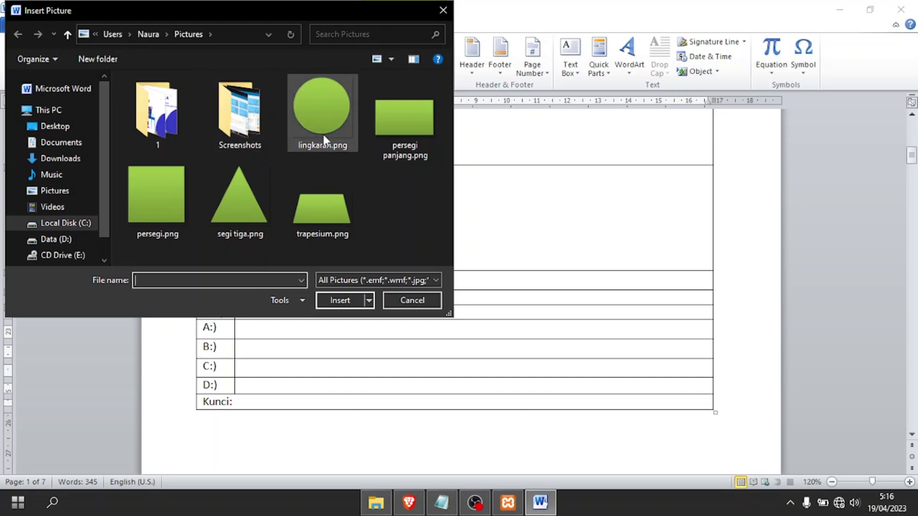
pyautogui.doubleClick(327, 193)
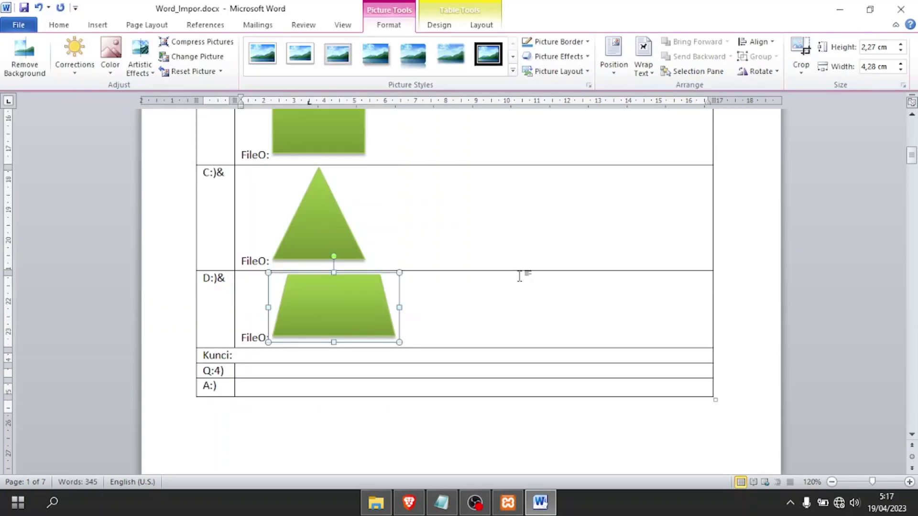
# Write question 4 as "Hitunglah luas bangun datar berikut jika memiliki panjang diameter 14cm! <br>".
pyautogui.moveTo(913, 158)
pyautogui.mouseDown()
pyautogui.moveTo(913, 137)
pyautogui.moveTo(912, 164)
pyautogui.mouseUp()
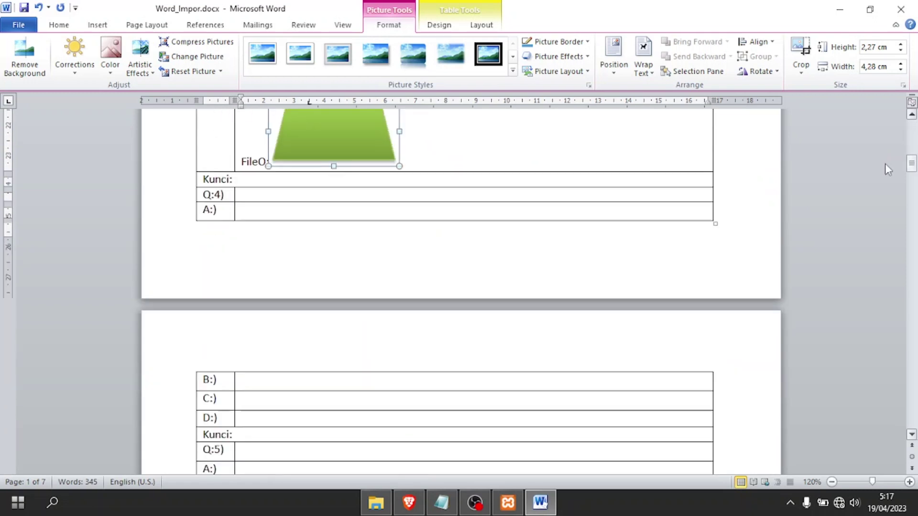
pyautogui.click(294, 192)
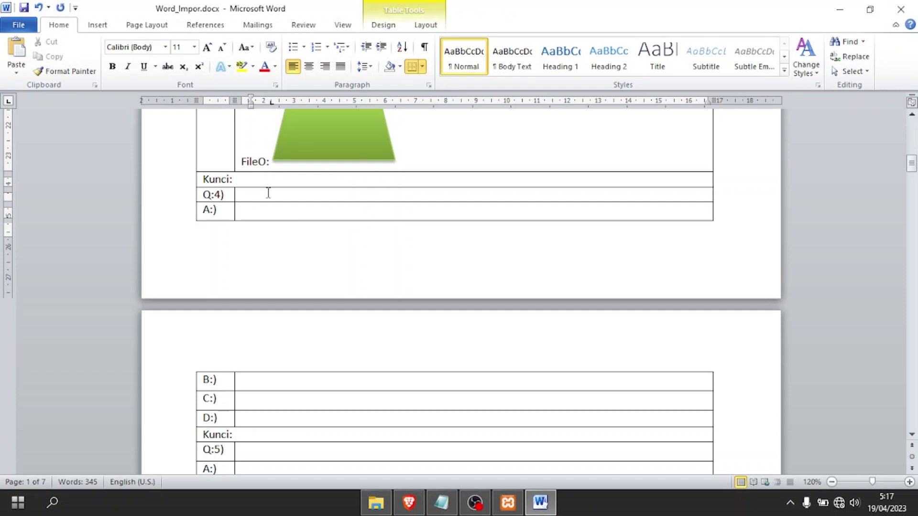
pyautogui.write('Hitunglah')
pyautogui.write('luas bangun')
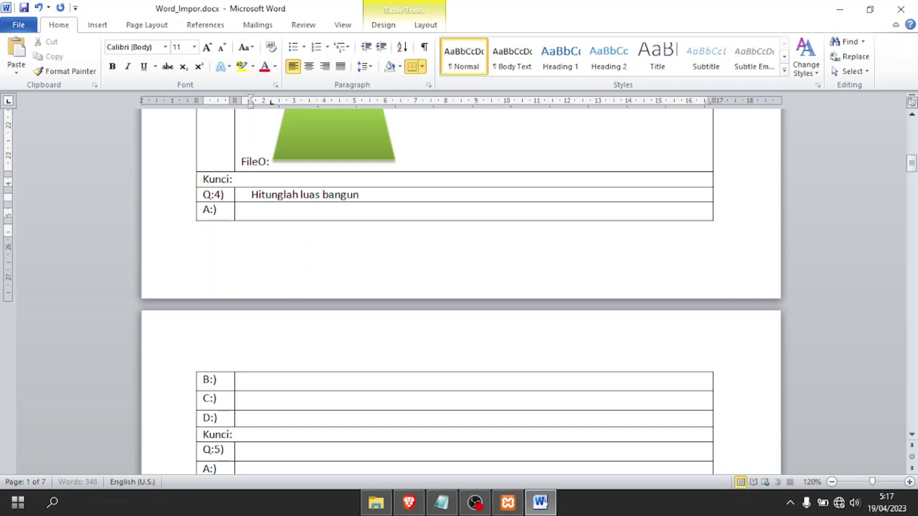
pyautogui.write(' datar berikut')
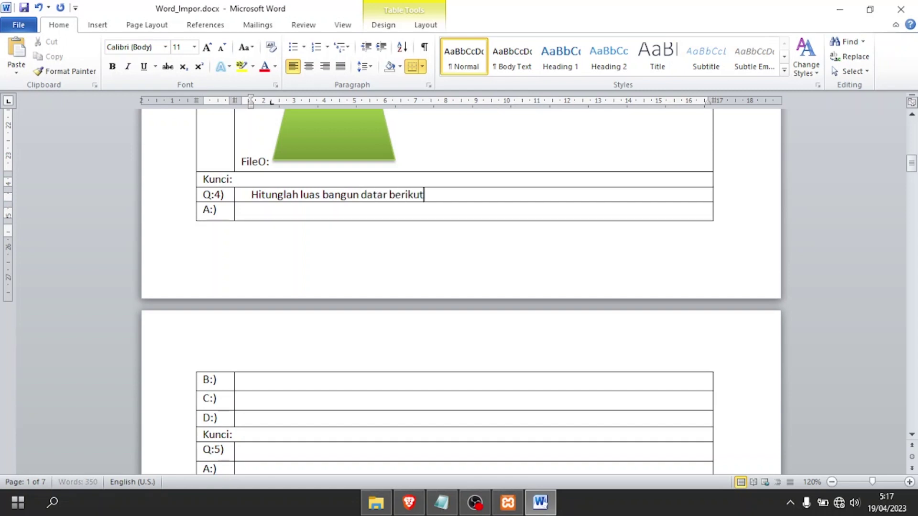
pyautogui.write(' jika memiliki pan')
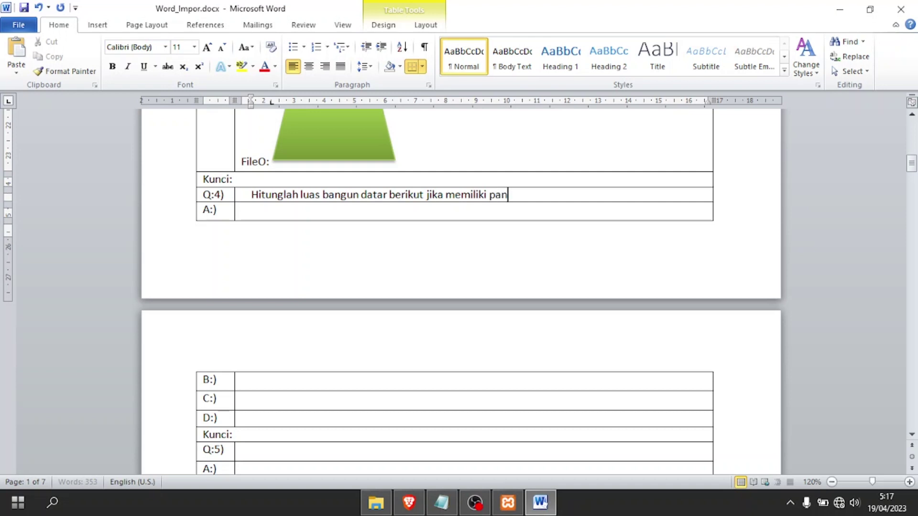
pyautogui.write('jang diameter')
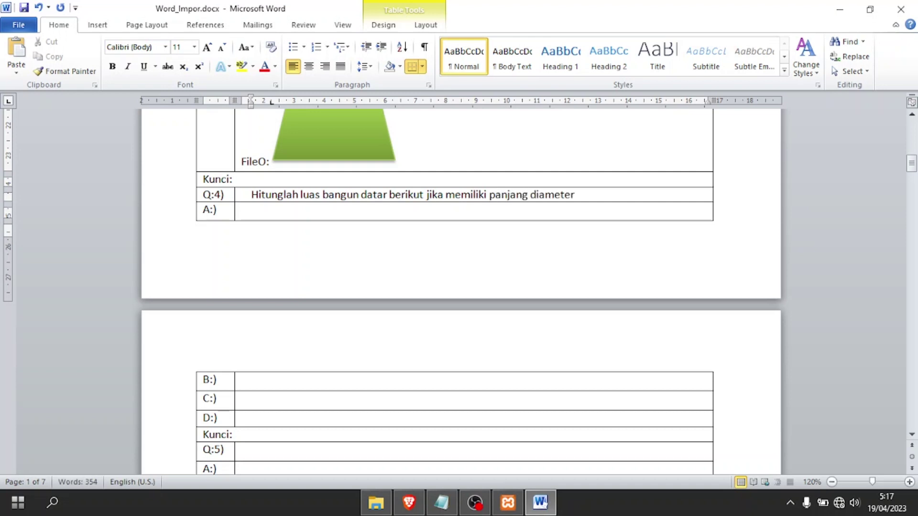
pyautogui.write(' 14cm! <')
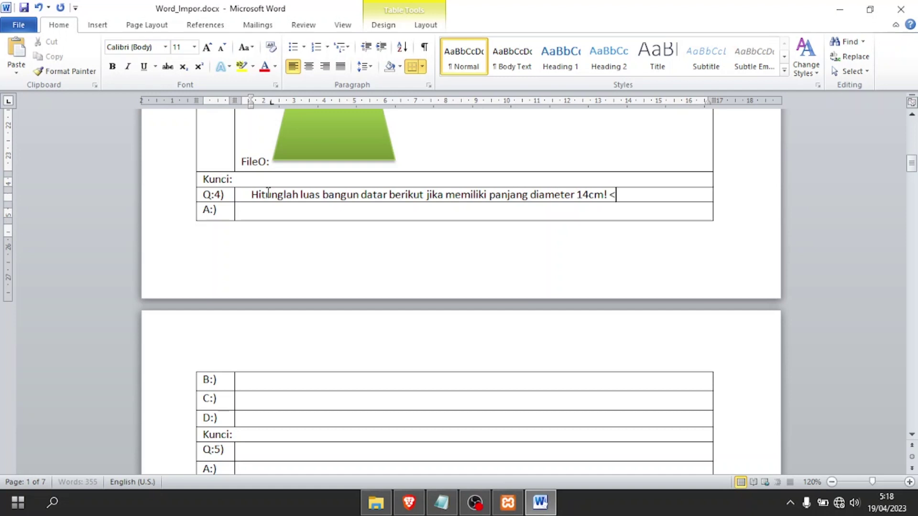
pyautogui.write('br>')
# Add a new line with FileQ: to question 4 and insert the picture lingkaran.png after it.
pyautogui.press('Return')
pyautogui.write('FileQ')
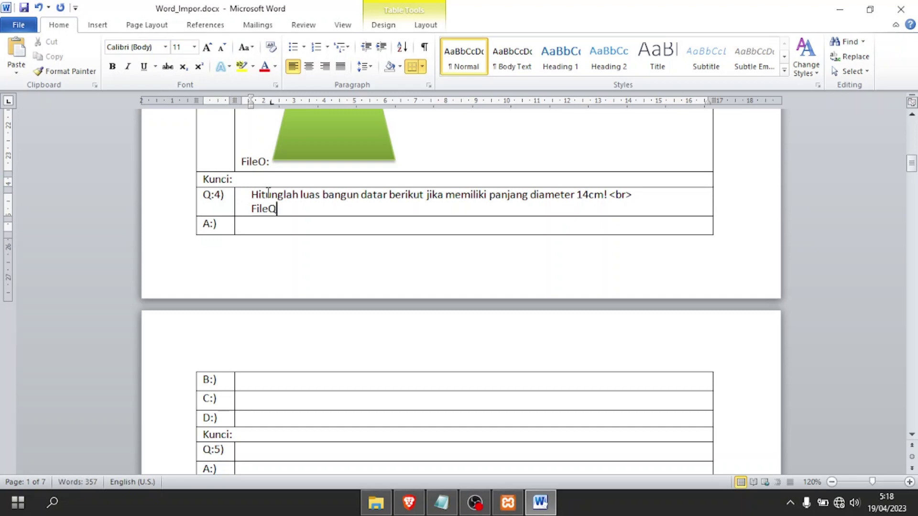
pyautogui.write(':')
pyautogui.click(98, 25)
pyautogui.click(141, 53)
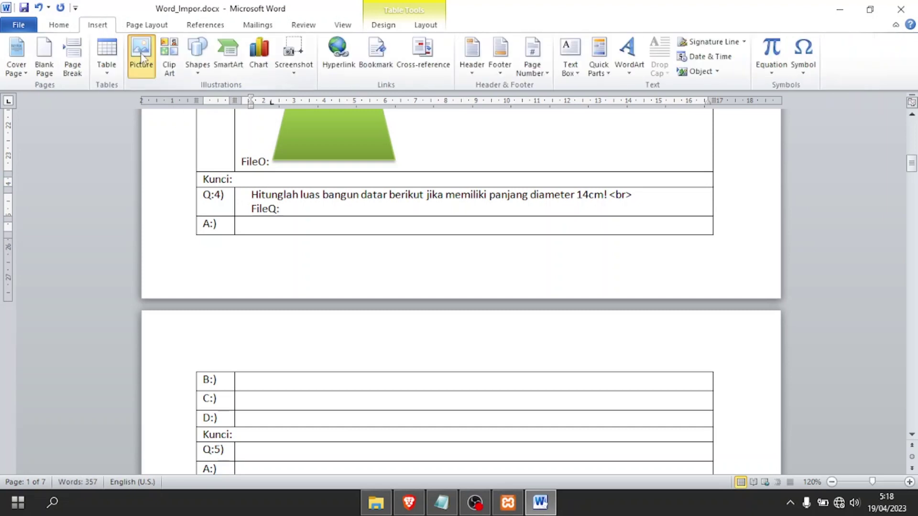
pyautogui.doubleClick(329, 125)
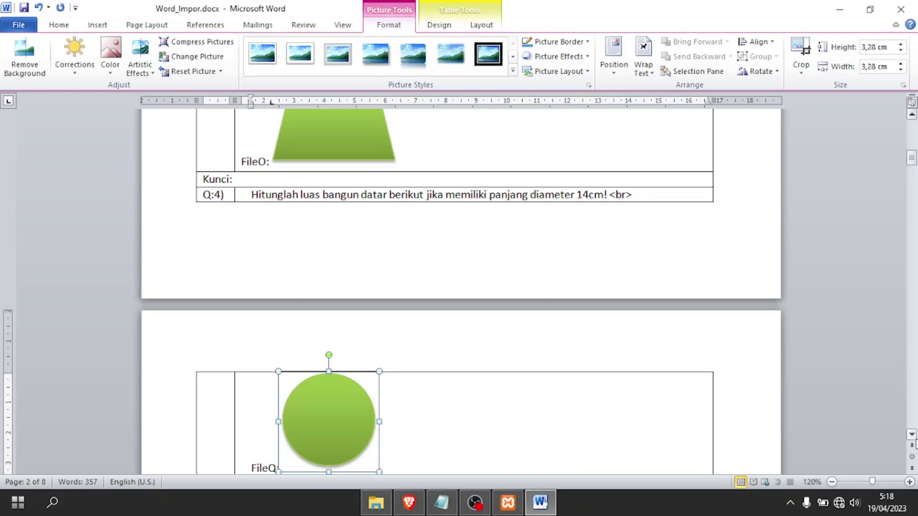
pyautogui.click(912, 436)
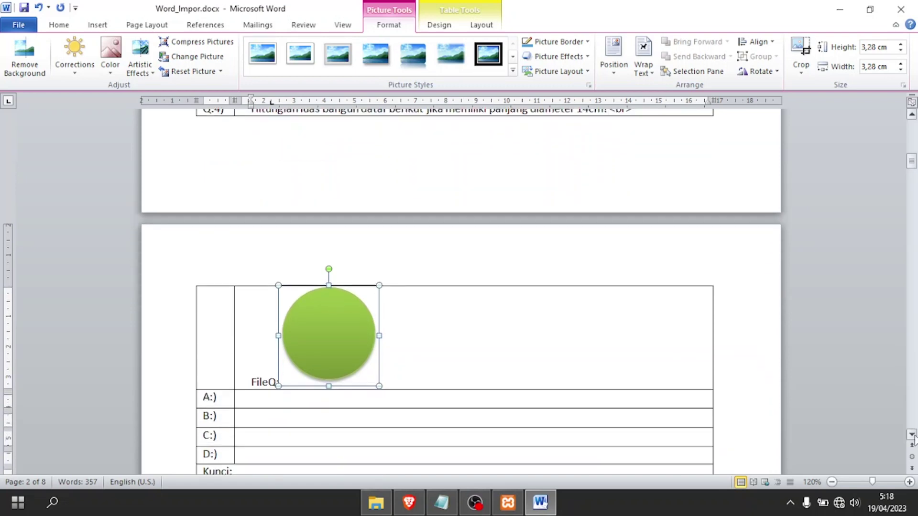
# Switch to the Notepad notes and review point 3 about removing the options and key for essay questions 4 and 5.
pyautogui.hotkey('alt', 'Tab')
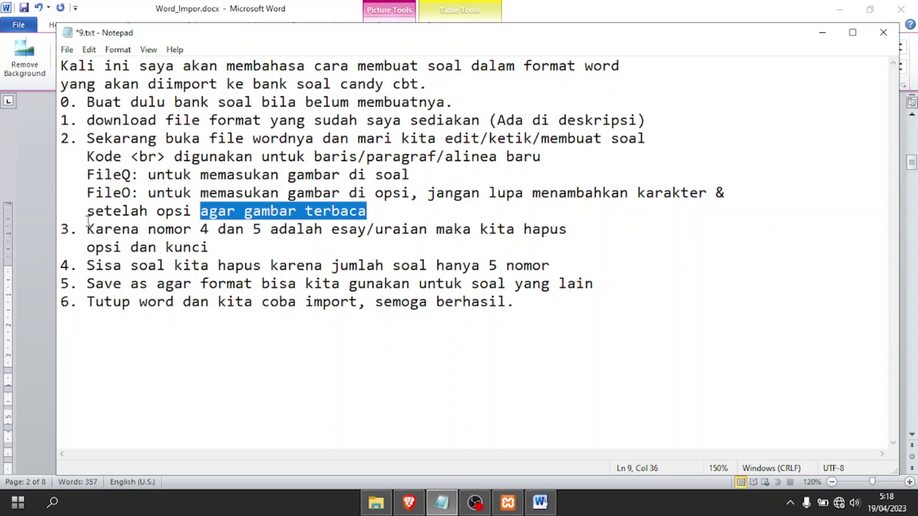
pyautogui.moveTo(87, 227); pyautogui.dragTo(426, 234)
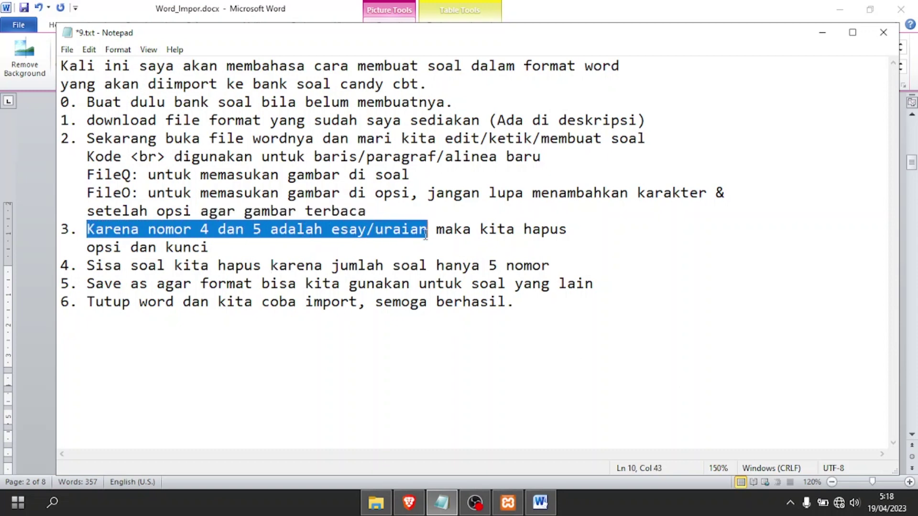
pyautogui.moveTo(437, 231); pyautogui.dragTo(446, 243)
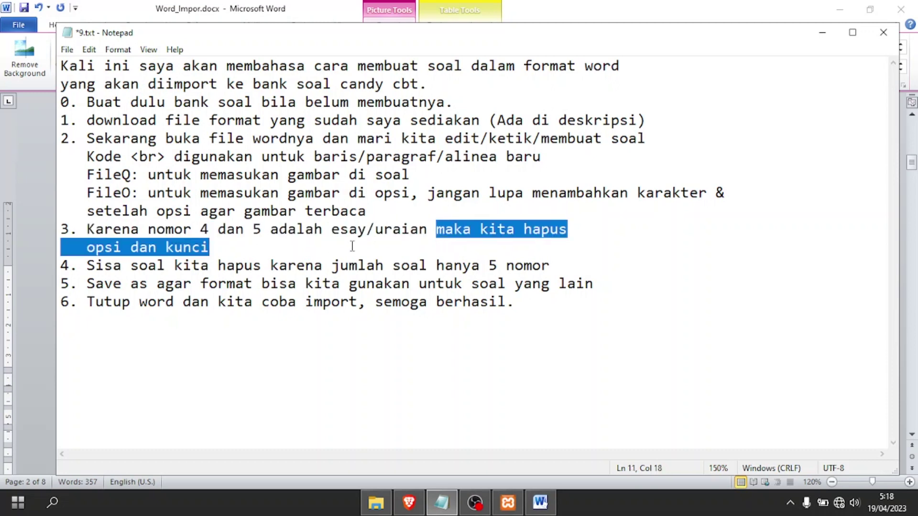
# Switch back to Word and delete the entire rows of question 4's options A to D and its Kunci row.
pyautogui.hotkey('alt', 'Tab')
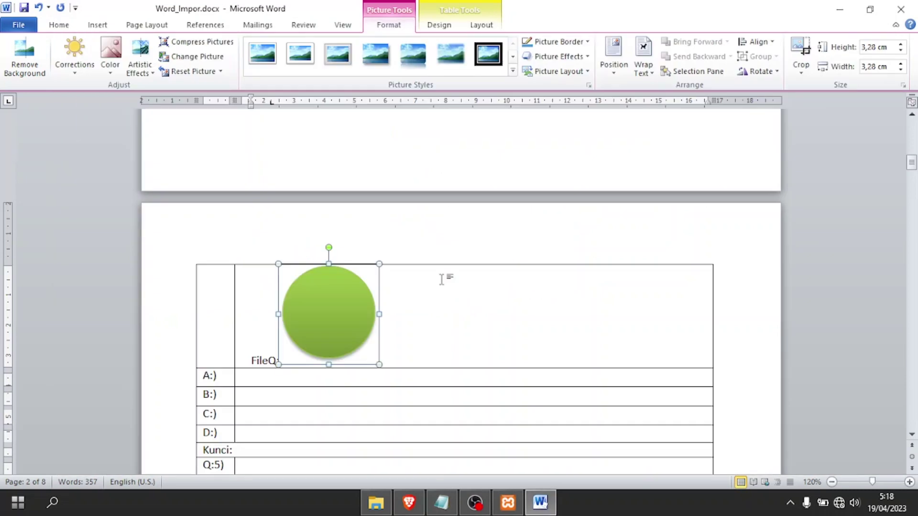
pyautogui.click(912, 435)
pyautogui.click(912, 435)
pyautogui.scroll(-4, 912, 435)
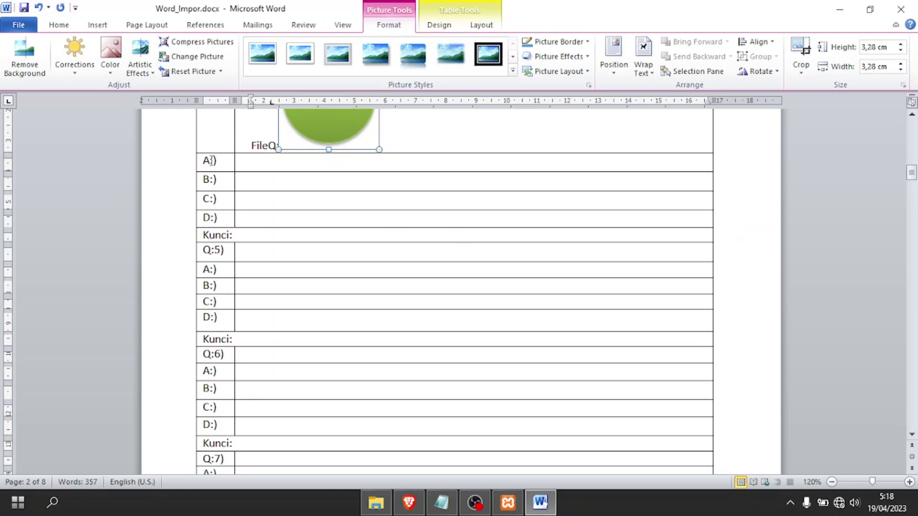
pyautogui.moveTo(197, 164); pyautogui.dragTo(269, 218)
pyautogui.moveTo(395, 226); pyautogui.dragTo(708, 234)
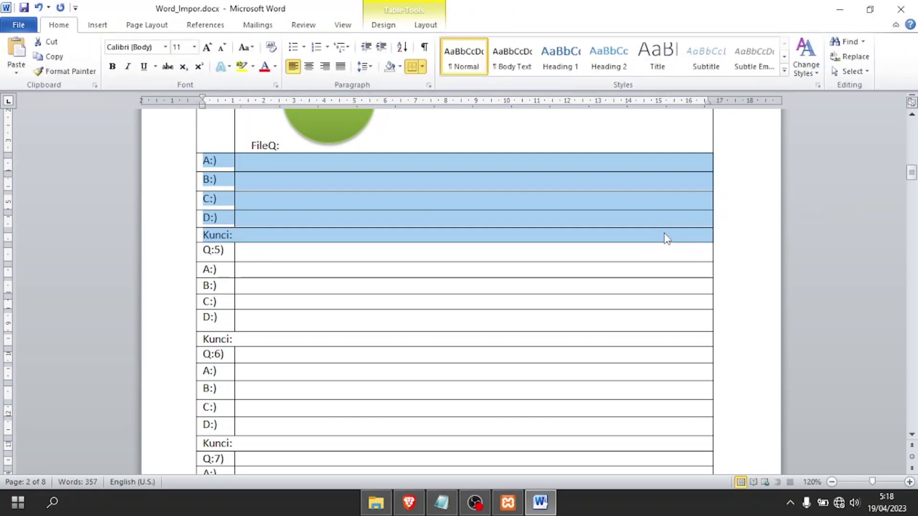
pyautogui.rightClick(665, 236)
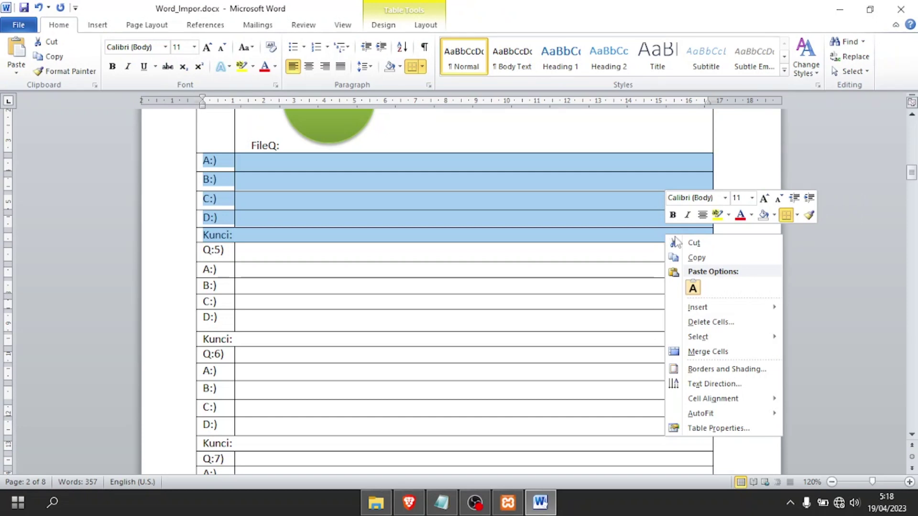
pyautogui.click(711, 322)
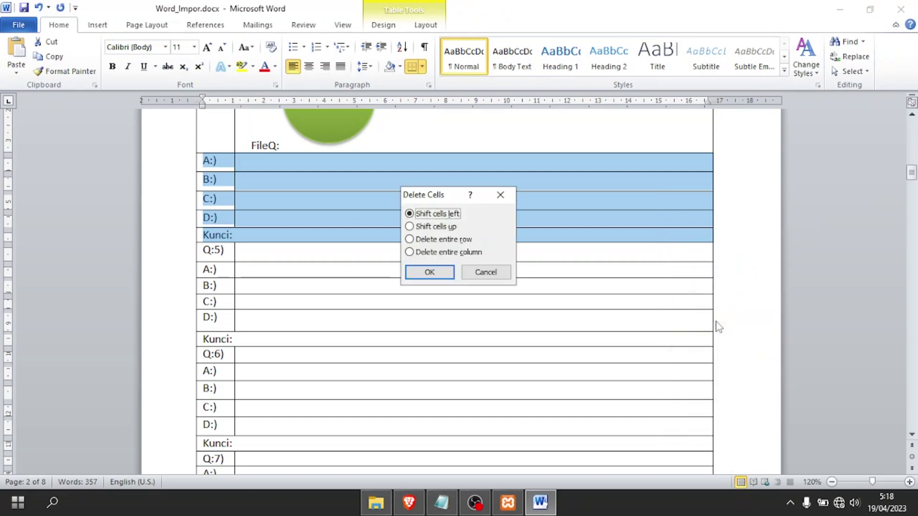
pyautogui.click(466, 240)
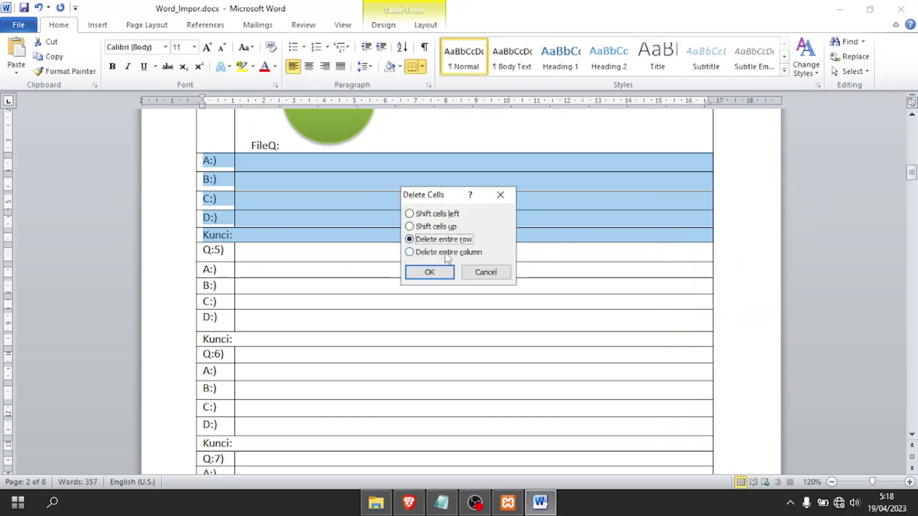
pyautogui.click(436, 272)
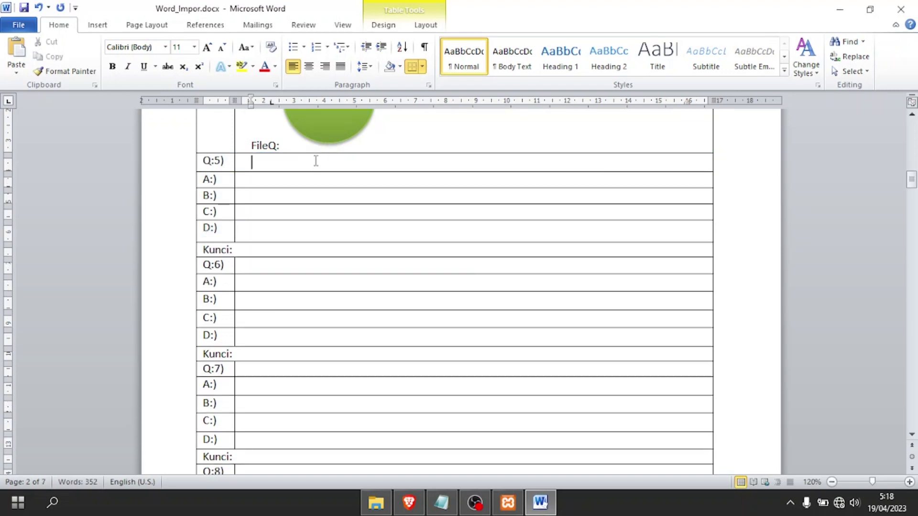
# Write question 5 as "Gambarlah sebuah bangun datar jajar genjang dengan tepat.".
pyautogui.write('Gambarla')
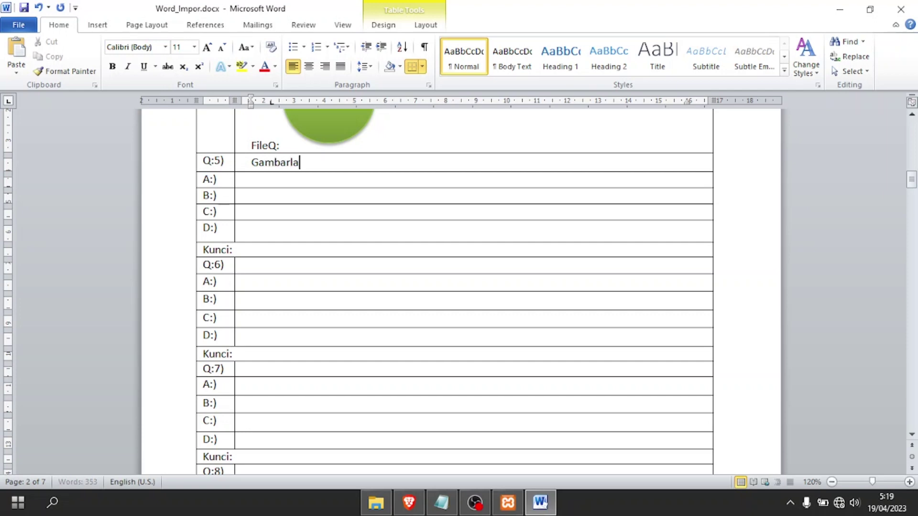
pyautogui.write('h sebuah p')
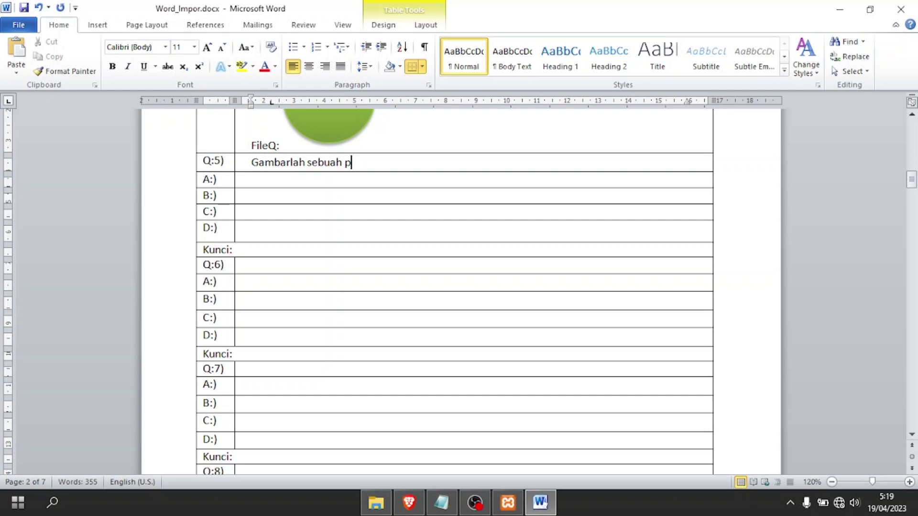
pyautogui.press('BackSpace')
pyautogui.write('bangun datar jajar')
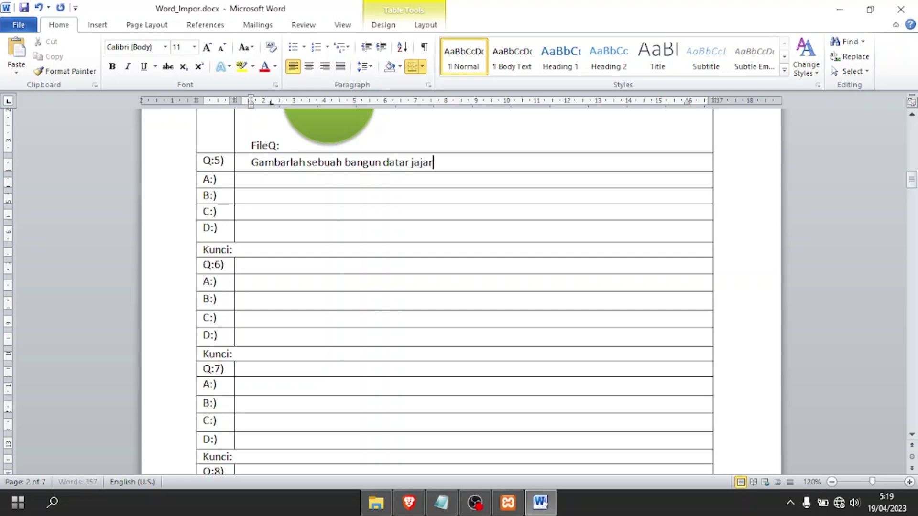
pyautogui.write(' genjang dengan t')
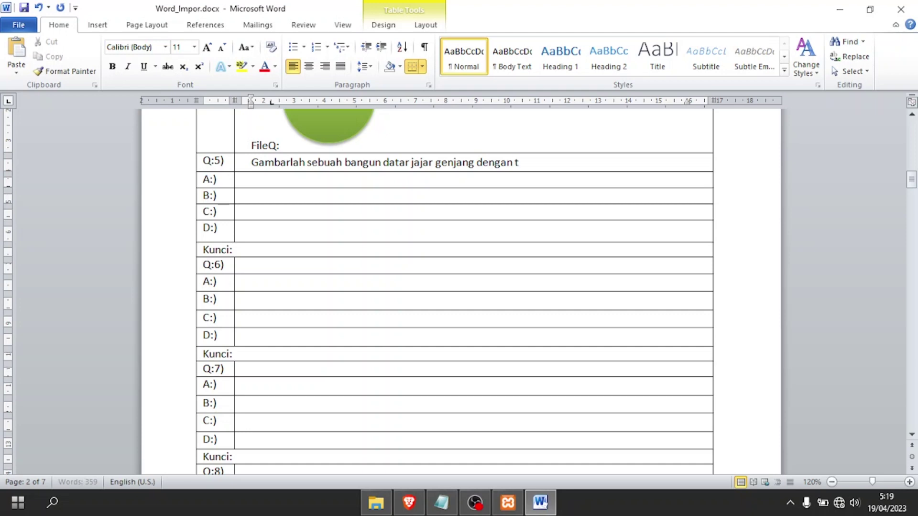
pyautogui.write('epat.')
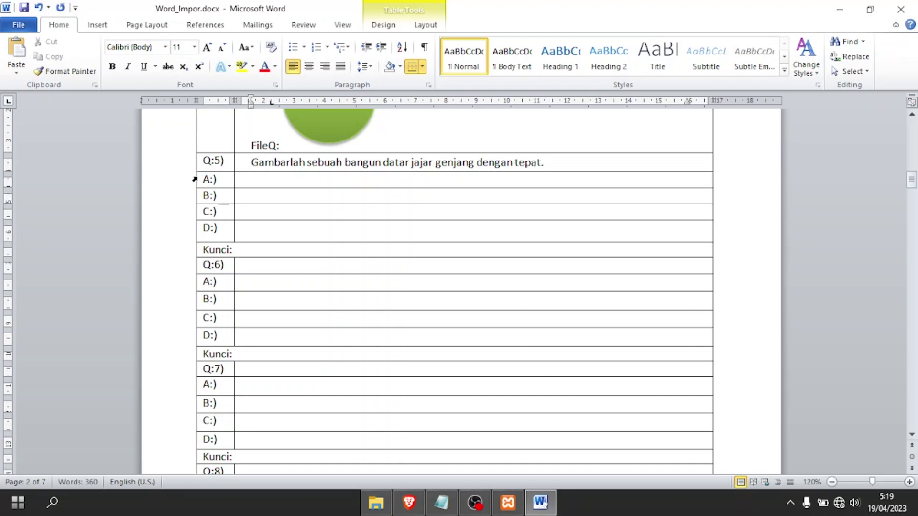
# Delete the entire rows of question 5's options A to D and its Kunci row.
pyautogui.moveTo(196, 182); pyautogui.dragTo(726, 257)
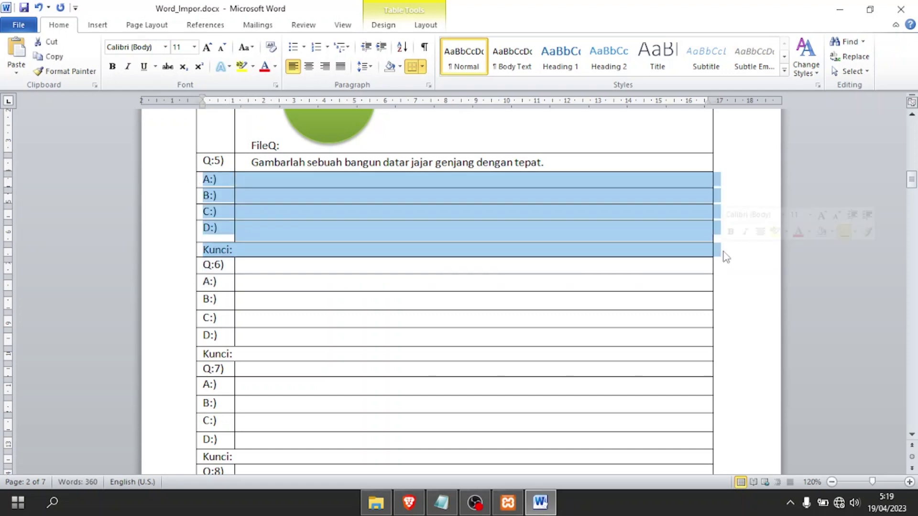
pyautogui.press('BackSpace')
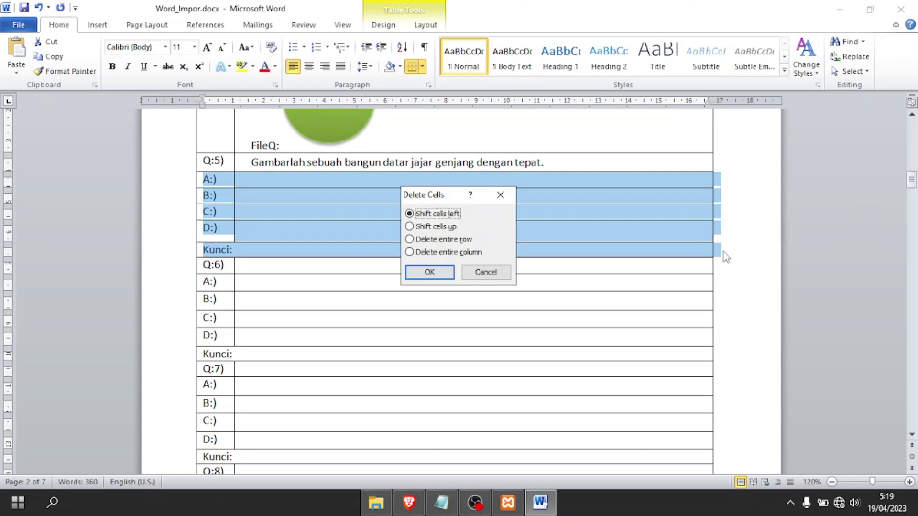
pyautogui.click(471, 241)
pyautogui.click(442, 272)
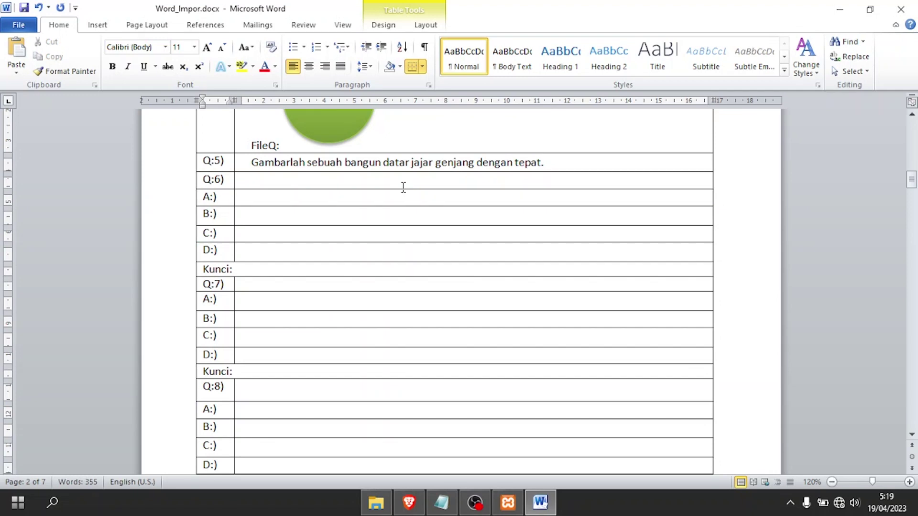
# Check point 4 of the Notepad notes and delete all table rows in Word from Q:6 through the Kunci row of Q:50.
pyautogui.hotkey('alt', 'Tab')
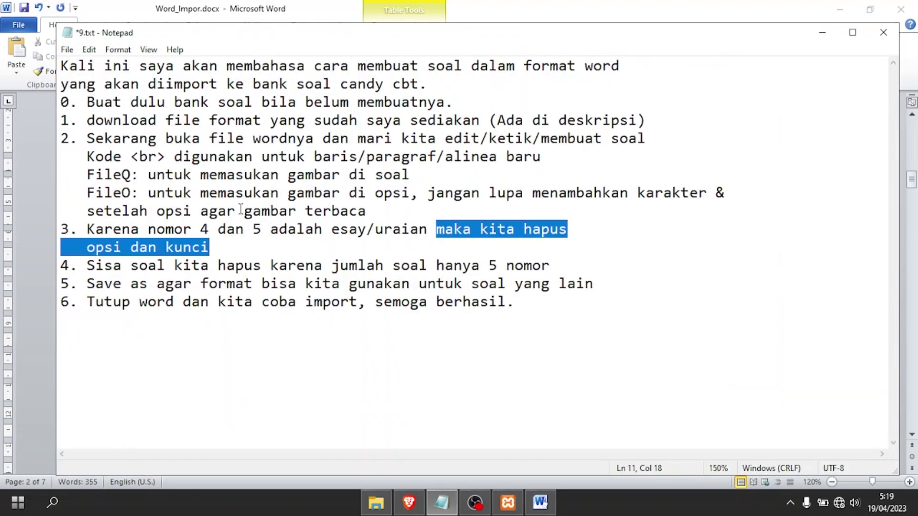
pyautogui.moveTo(86, 267); pyautogui.dragTo(563, 271)
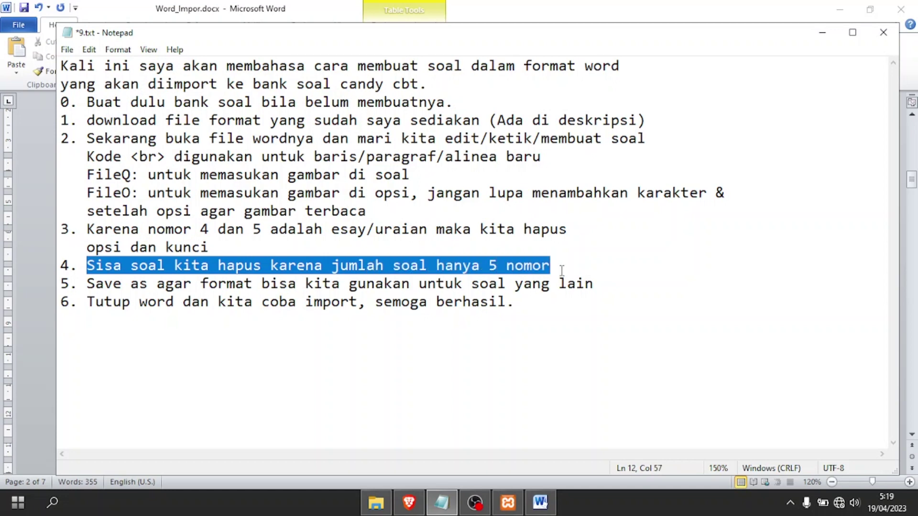
pyautogui.hotkey('alt', 'Tab')
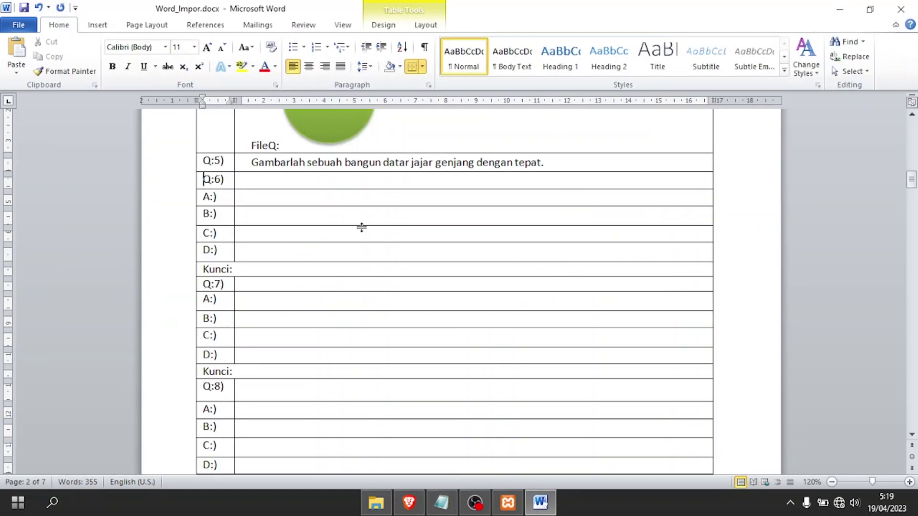
pyautogui.moveTo(200, 183); pyautogui.dragTo(547, 448)
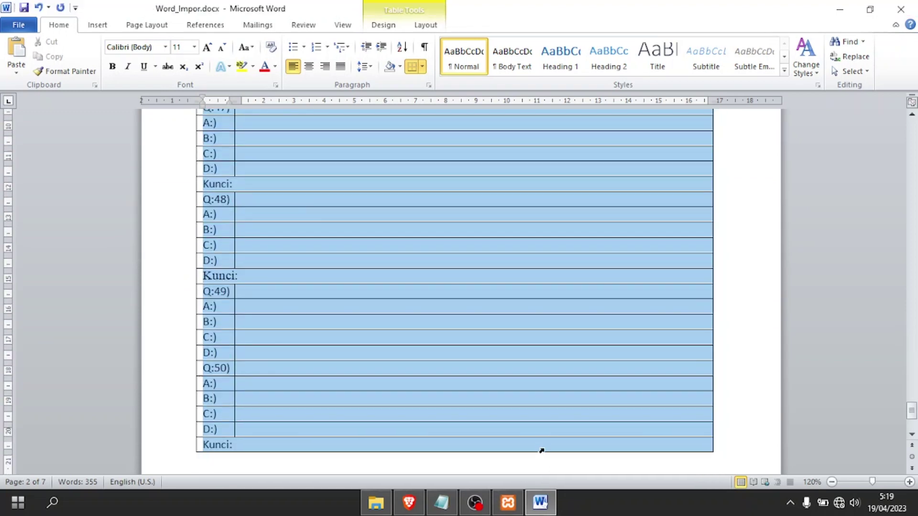
pyautogui.moveTo(542, 450); pyautogui.dragTo(551, 451)
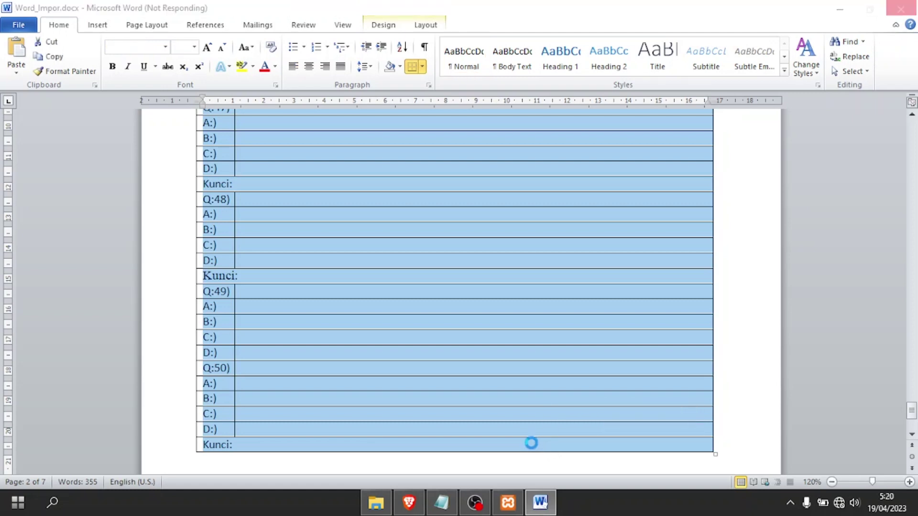
pyautogui.click(601, 333)
pyautogui.click(462, 240)
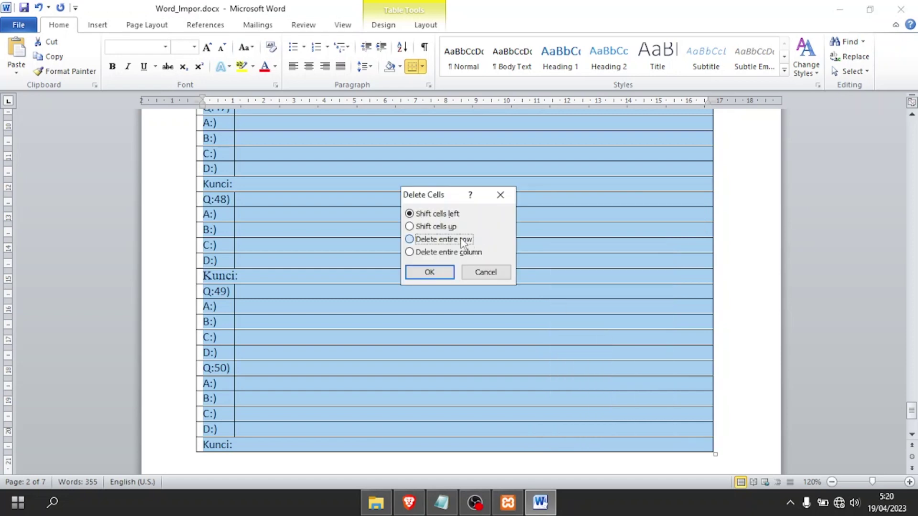
pyautogui.click(446, 272)
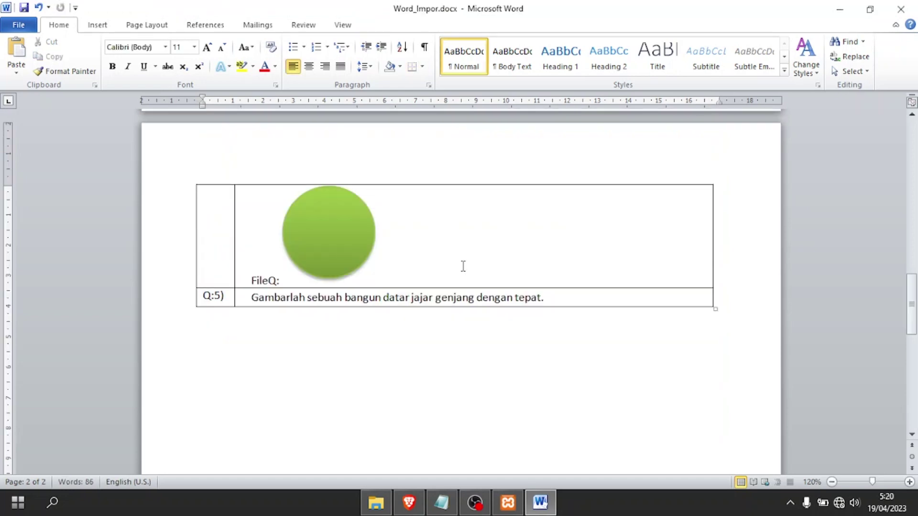
pyautogui.moveTo(911, 311); pyautogui.dragTo(915, 347)
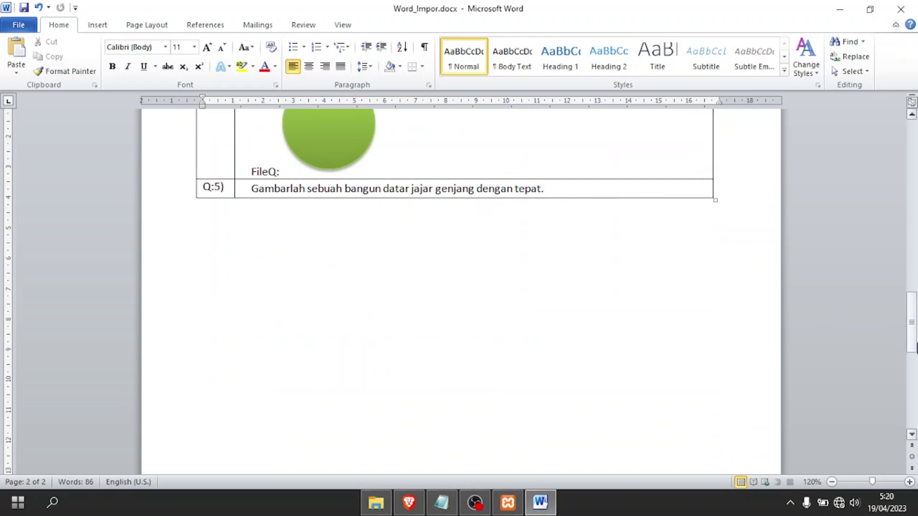
# Check point 5 of the Notepad notes and save the Word document as a copy named MTK Import in the Downloads folder.
pyautogui.hotkey('alt', 'Tab')
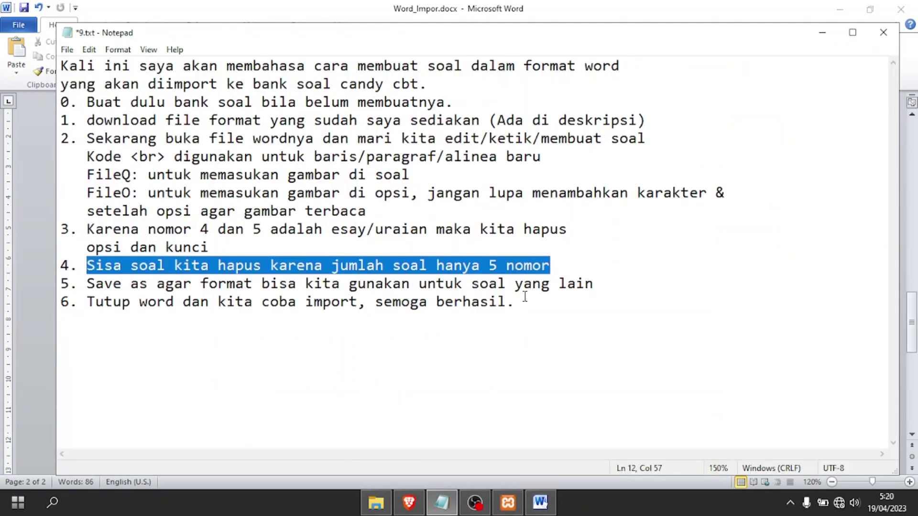
pyautogui.moveTo(88, 283); pyautogui.dragTo(603, 282)
pyautogui.hotkey('alt', 'Tab')
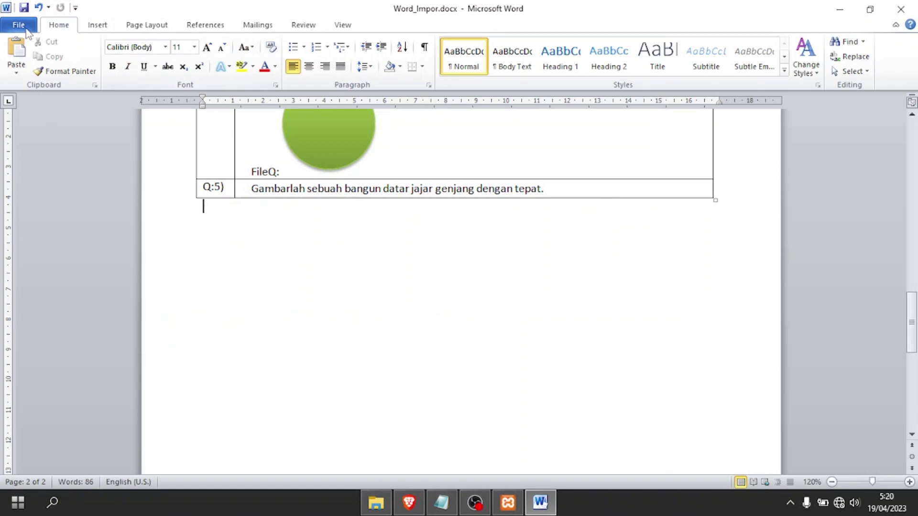
pyautogui.click(19, 25)
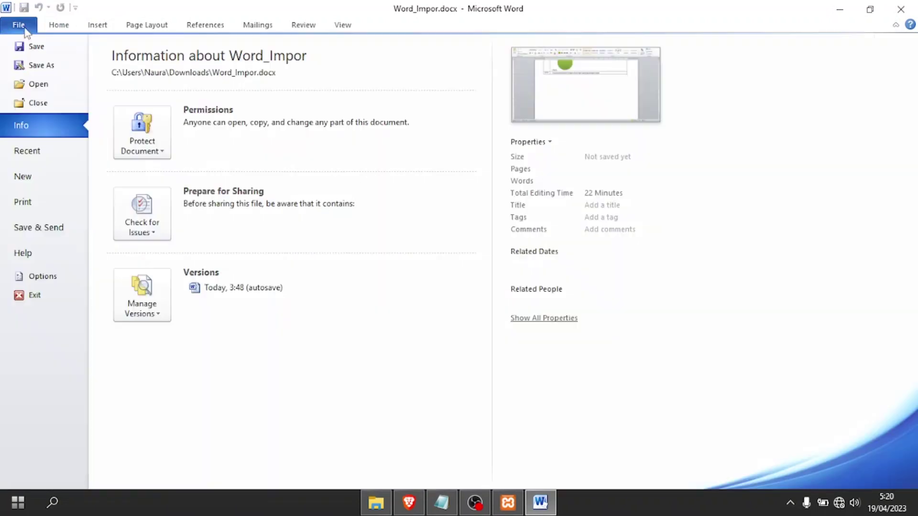
pyautogui.click(38, 66)
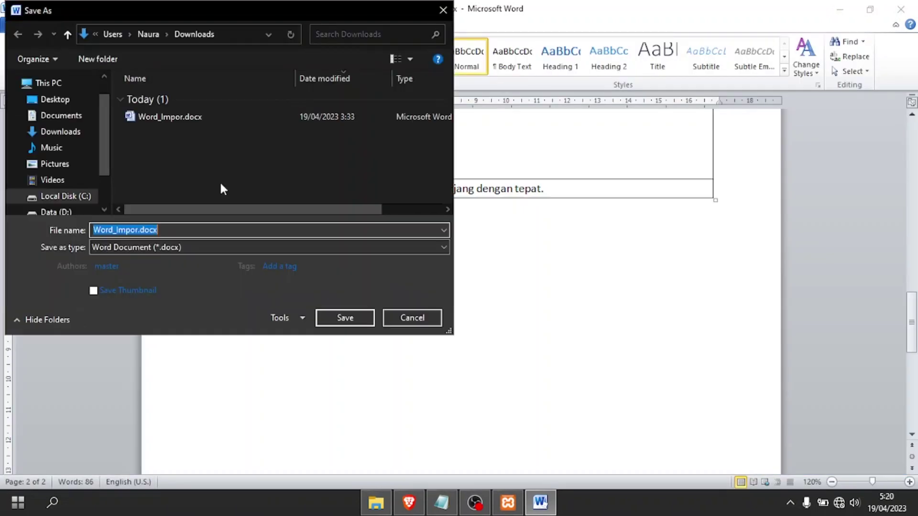
pyautogui.write('MTK Import')
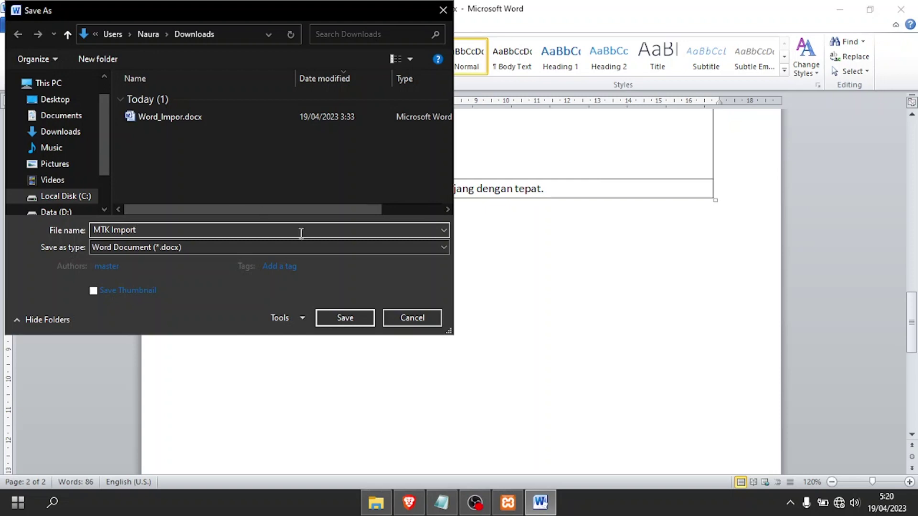
pyautogui.click(340, 317)
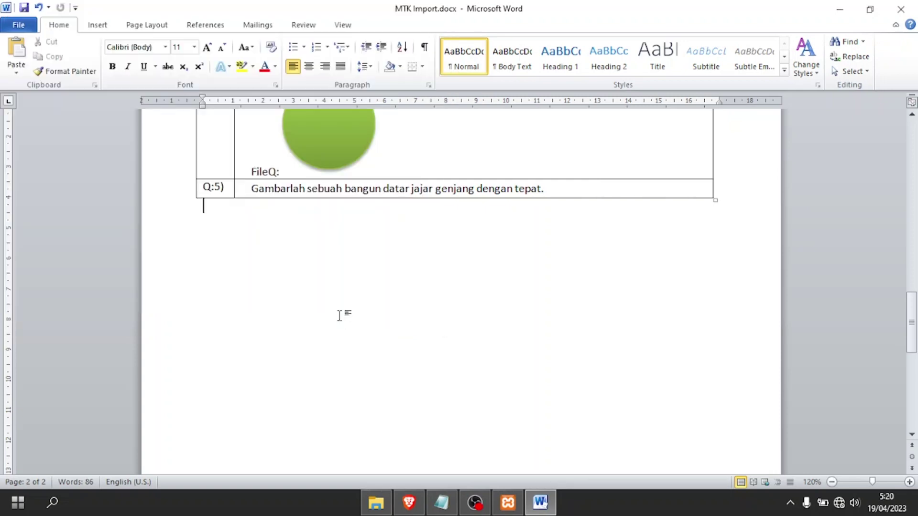
# Review point 6 of the Notepad notes about trying the import and close the MTK Import document in Word.
pyautogui.click(447, 507)
pyautogui.moveTo(88, 302); pyautogui.dragTo(523, 308)
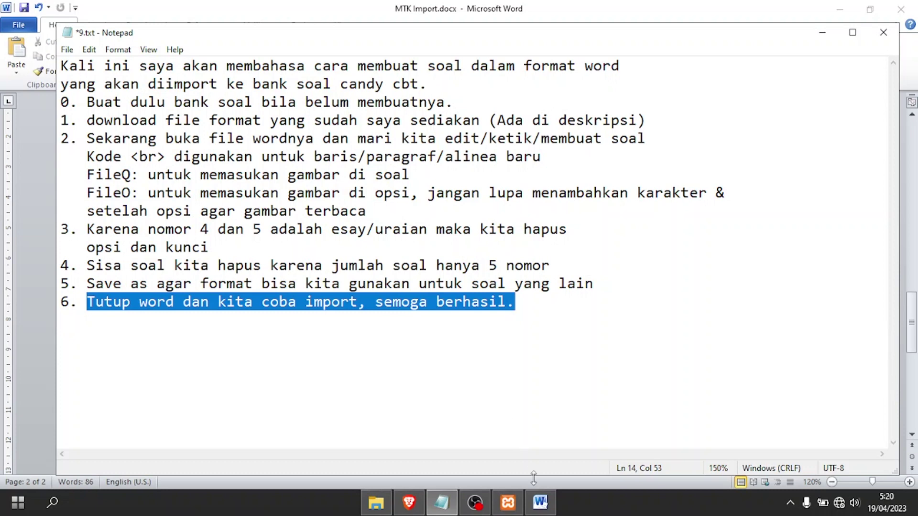
pyautogui.click(540, 503)
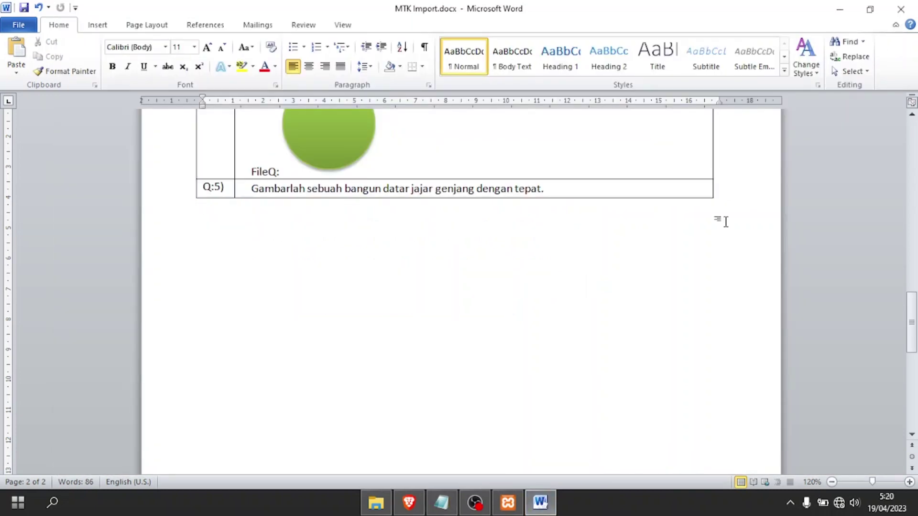
pyautogui.click(901, 9)
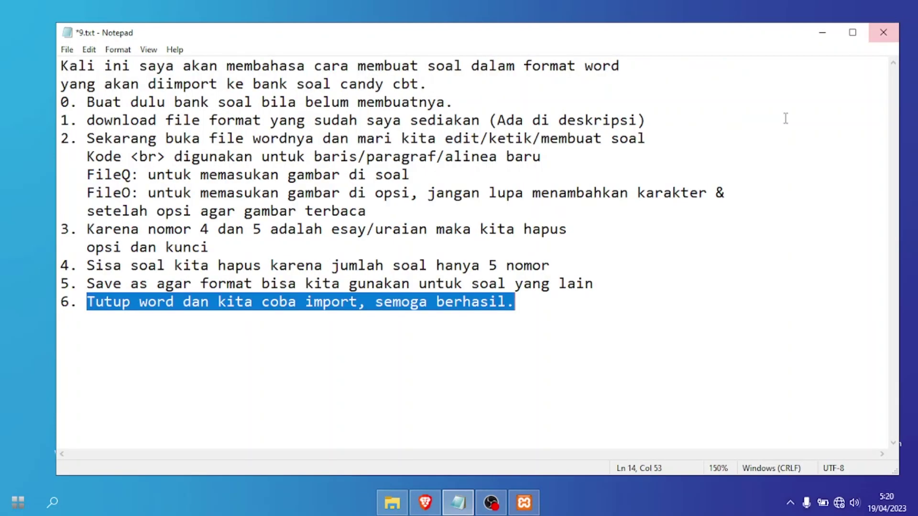
# Switch to the Candy CBT page in the Brave browser and open Daftar Soal under Bank Soal.
pyautogui.click(432, 505)
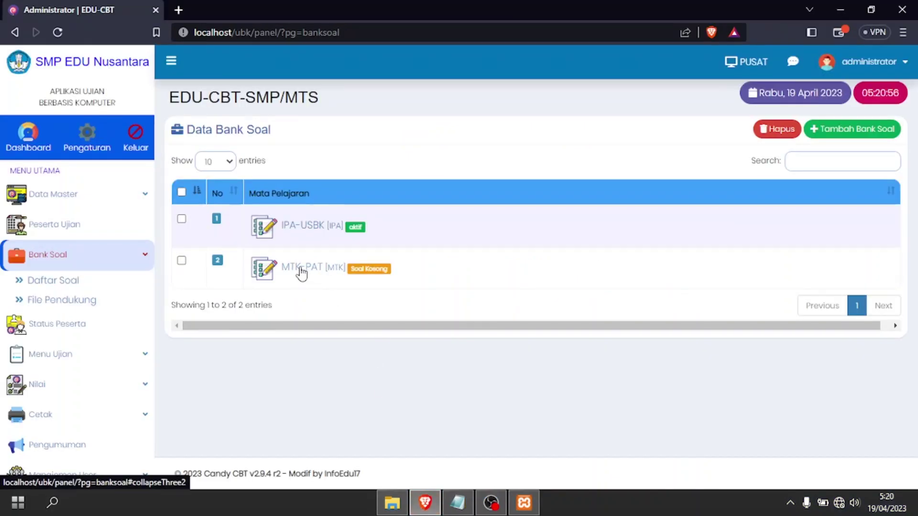
pyautogui.click(51, 261)
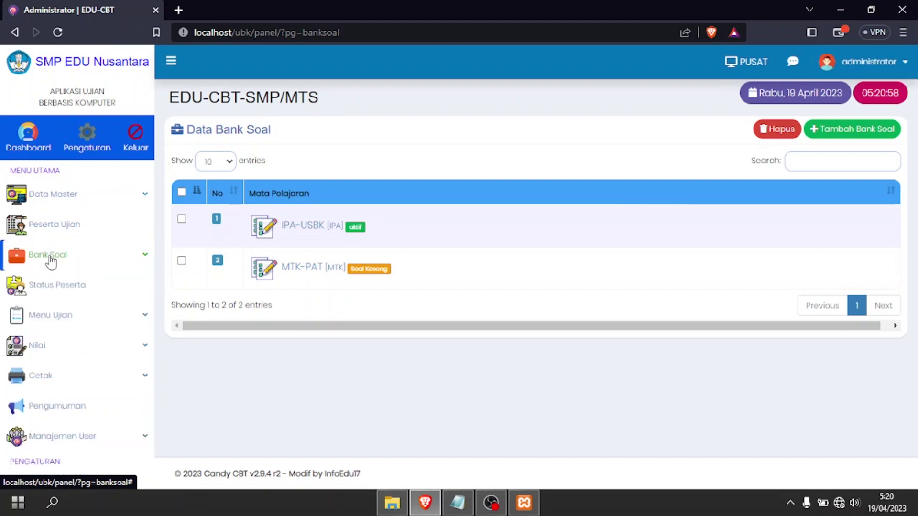
pyautogui.click(51, 260)
pyautogui.click(56, 278)
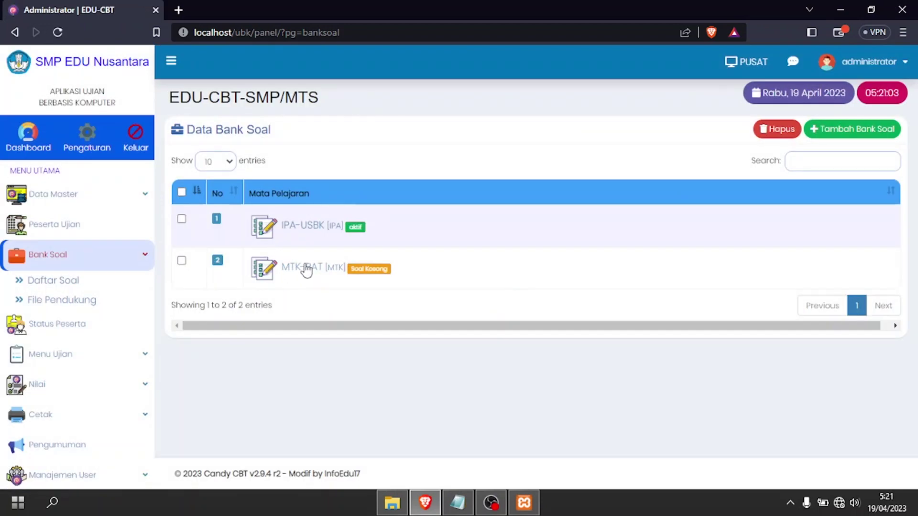
# Import MTK Import.docx from Downloads into the MTK-PAT question bank as a Ms Word import and review the imported questions.
pyautogui.click(300, 267)
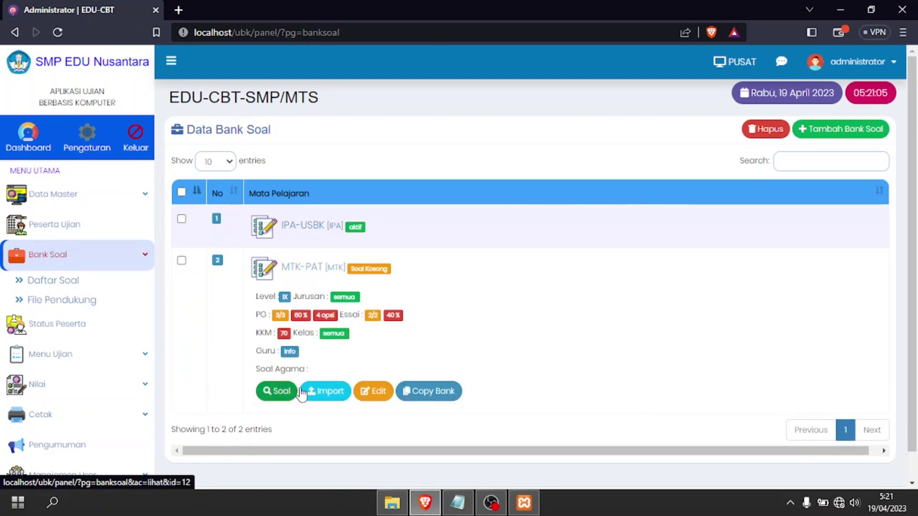
pyautogui.click(324, 392)
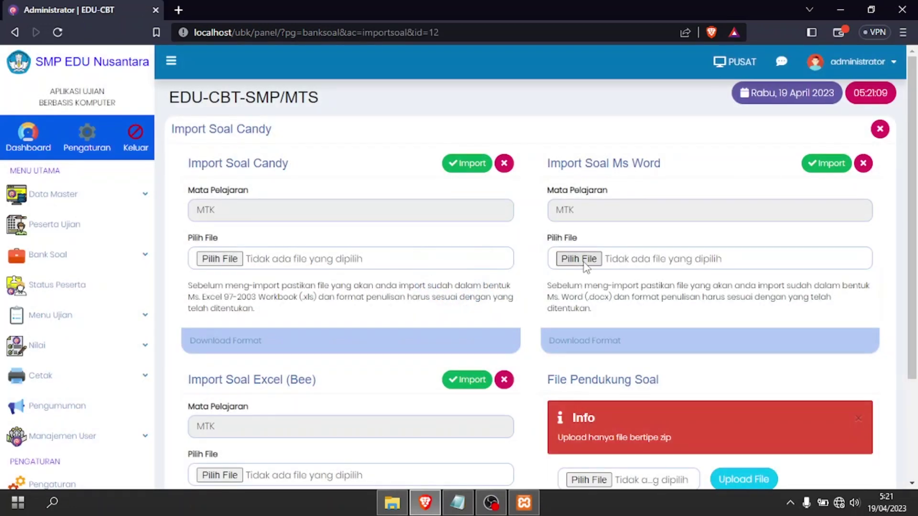
pyautogui.click(587, 259)
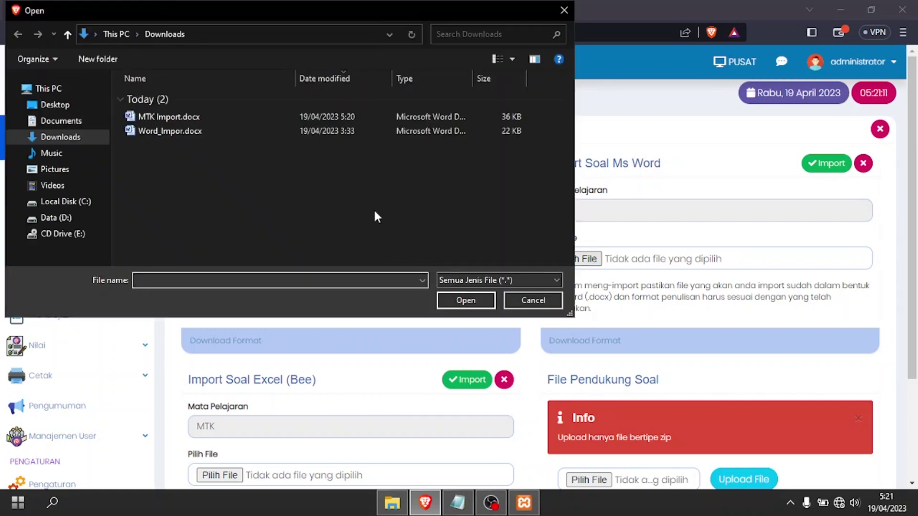
pyautogui.click(258, 121)
pyautogui.doubleClick(257, 119)
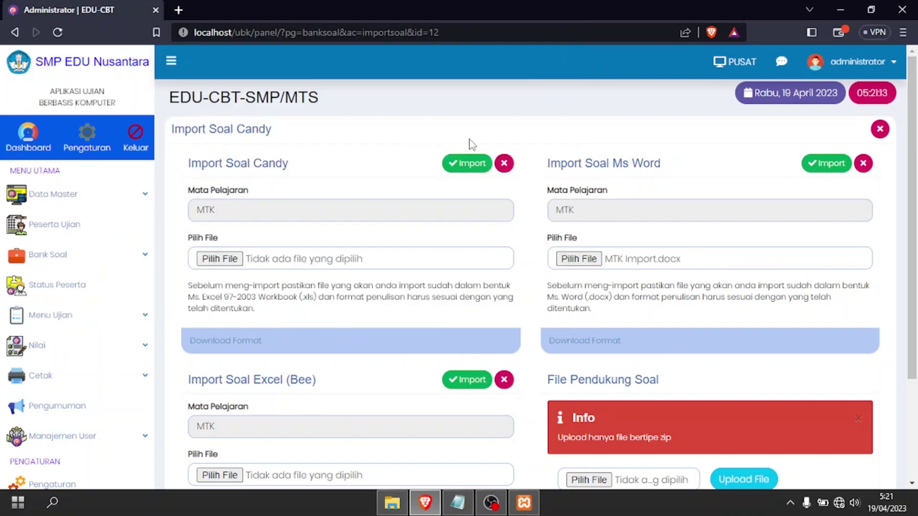
pyautogui.click(818, 165)
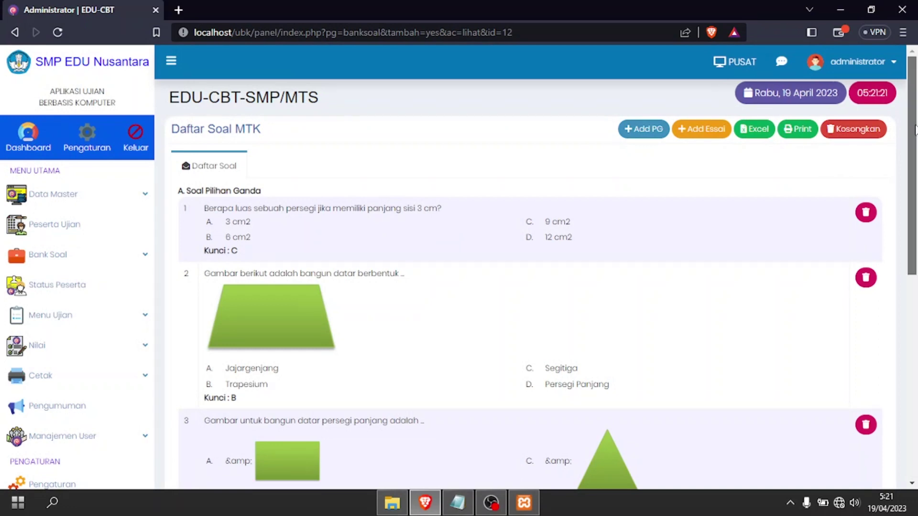
pyautogui.scroll(-2, 914, 127)
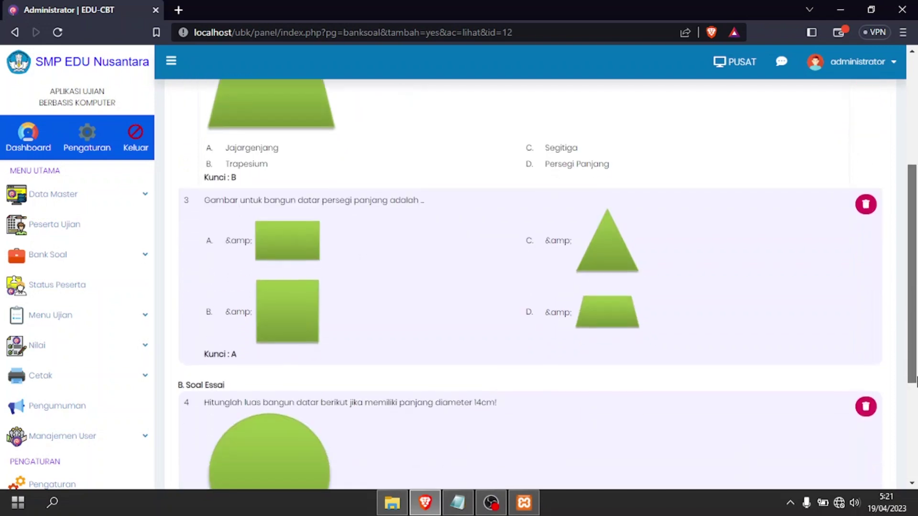
pyautogui.moveTo(914, 323); pyautogui.dragTo(914, 471)
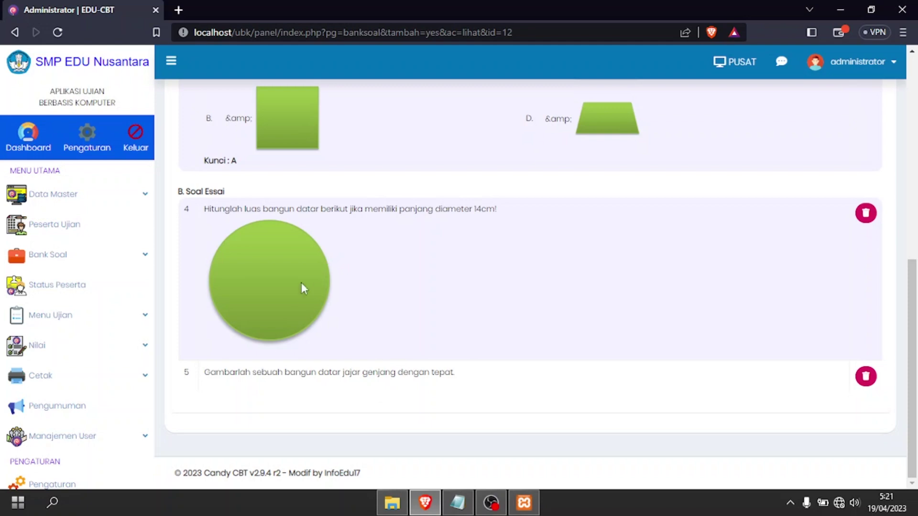
# Switch to the Notepad notes and add point 7: "Sekarang kita edit soal yang masih belum sempurna.".
pyautogui.click(458, 503)
pyautogui.click(580, 307)
pyautogui.press('Return')
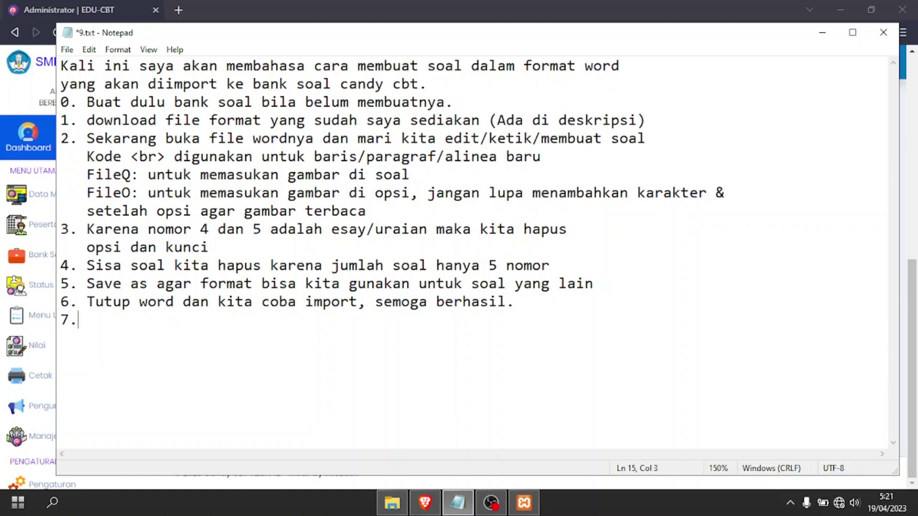
pyautogui.write('7. Sekarn')
pyautogui.press('BackSpace')
pyautogui.write('ang kita')
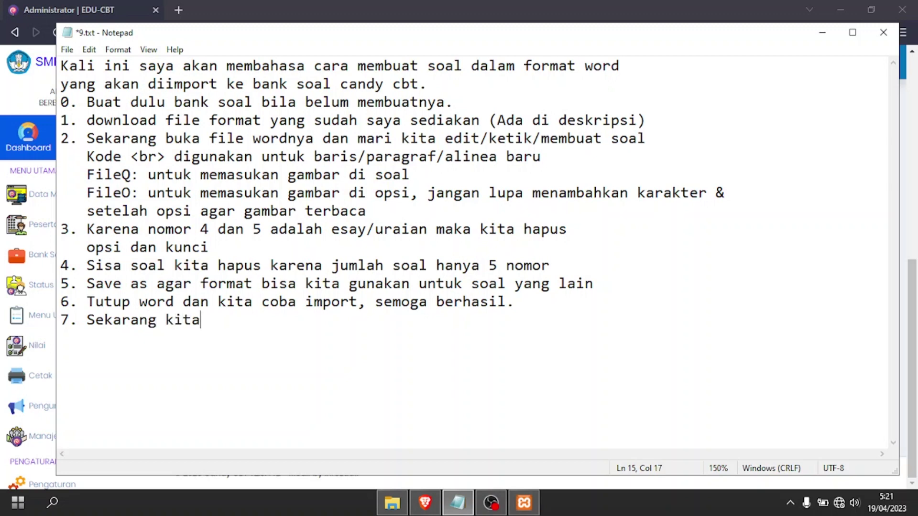
pyautogui.write(' edit soal yang masih belum sempurna')
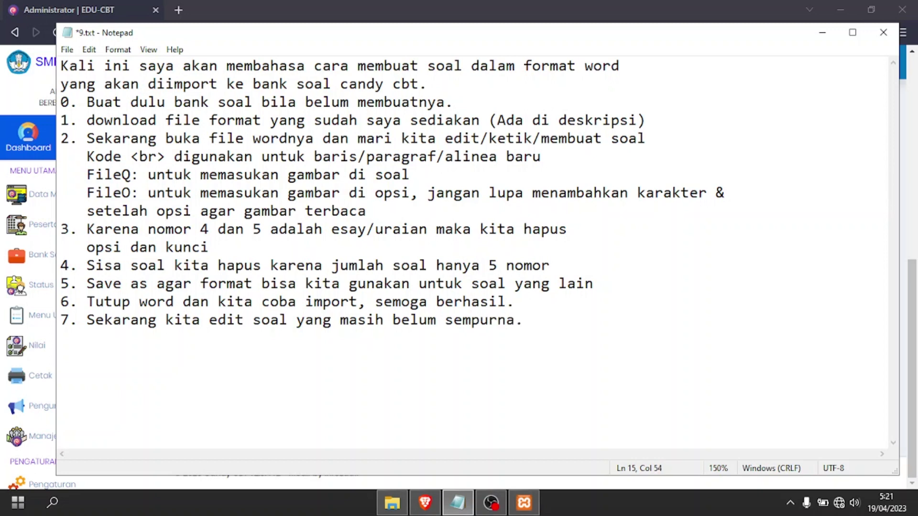
pyautogui.write('.')
# Switch back to Candy CBT in Brave, open the multiple-choice question editor and examine answer option A of question 1.
pyautogui.hotkey('alt', 'Tab')
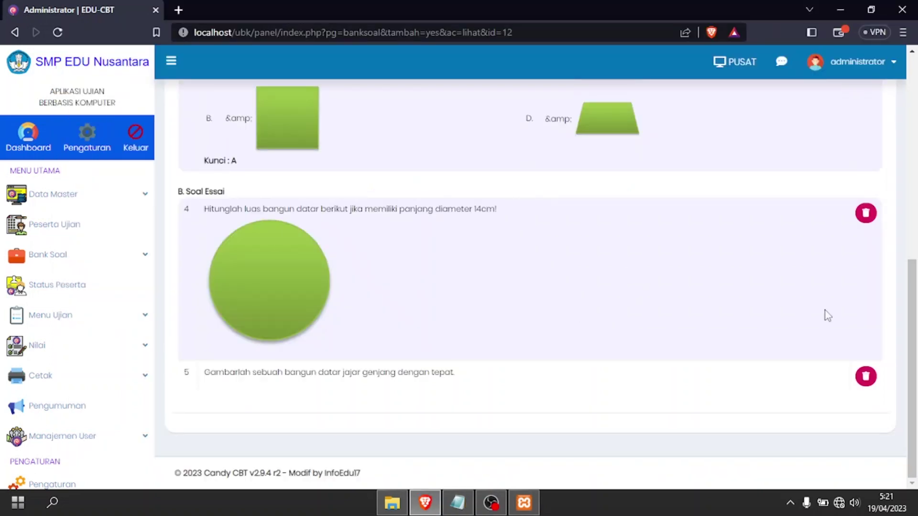
pyautogui.scroll(3, 913, 327)
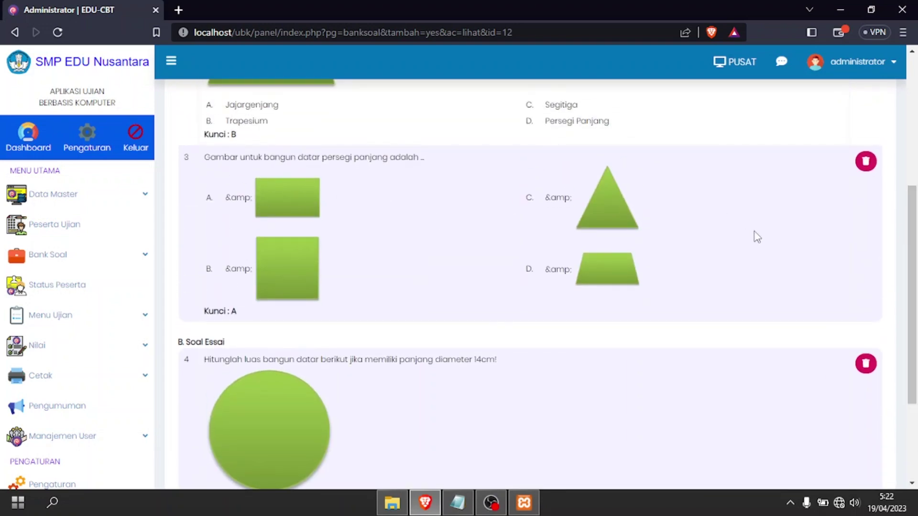
pyautogui.scroll(5, 757, 236)
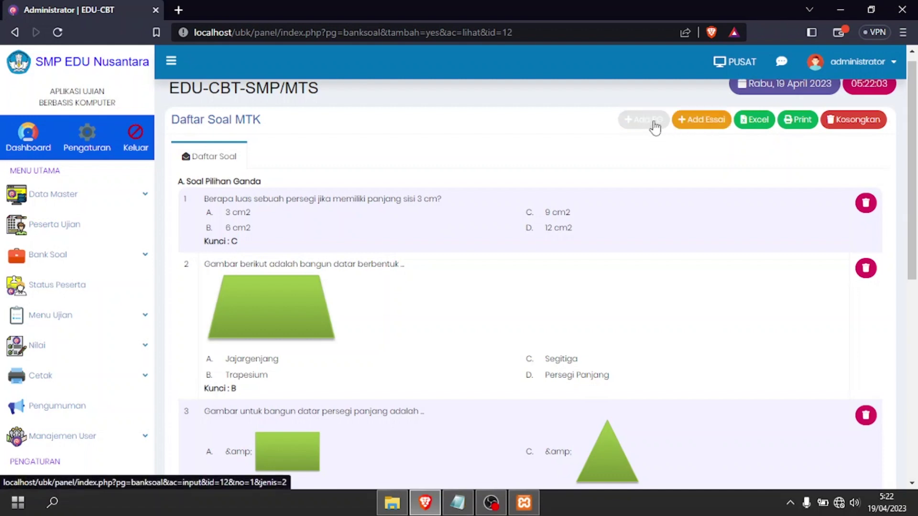
pyautogui.click(653, 125)
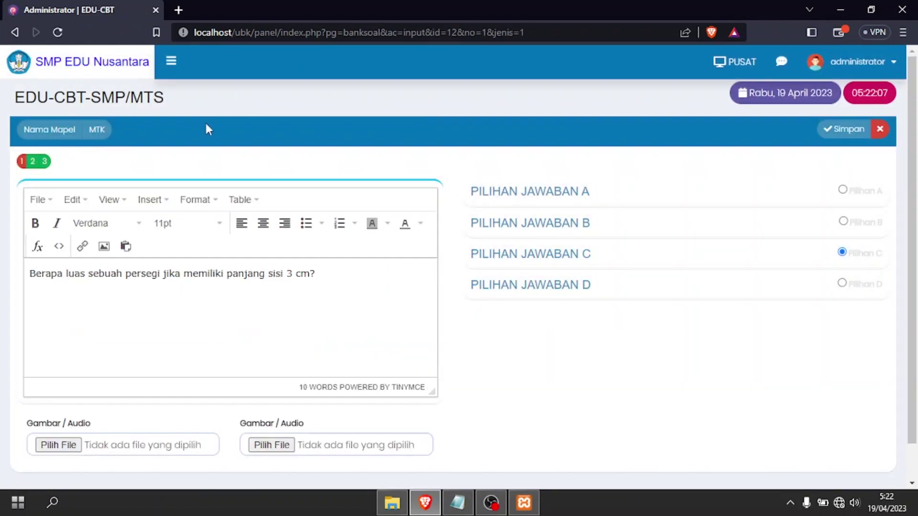
pyautogui.click(45, 163)
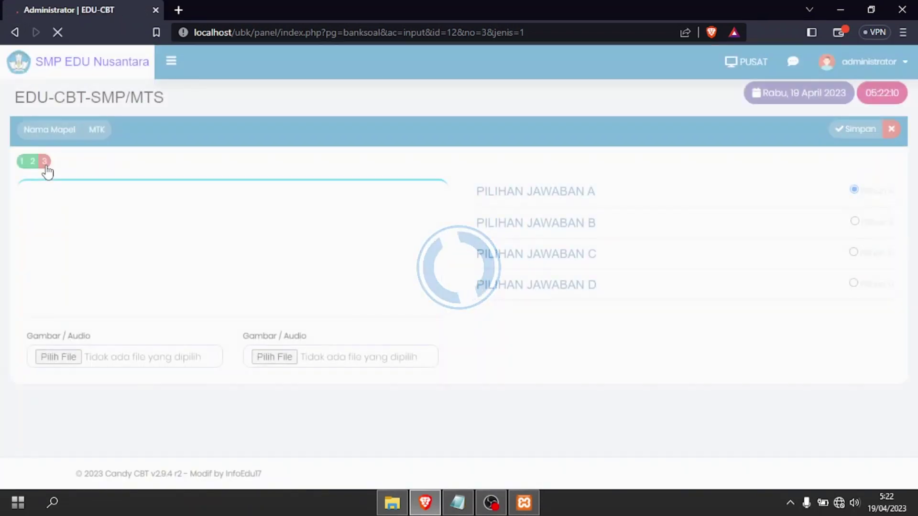
pyautogui.click(22, 162)
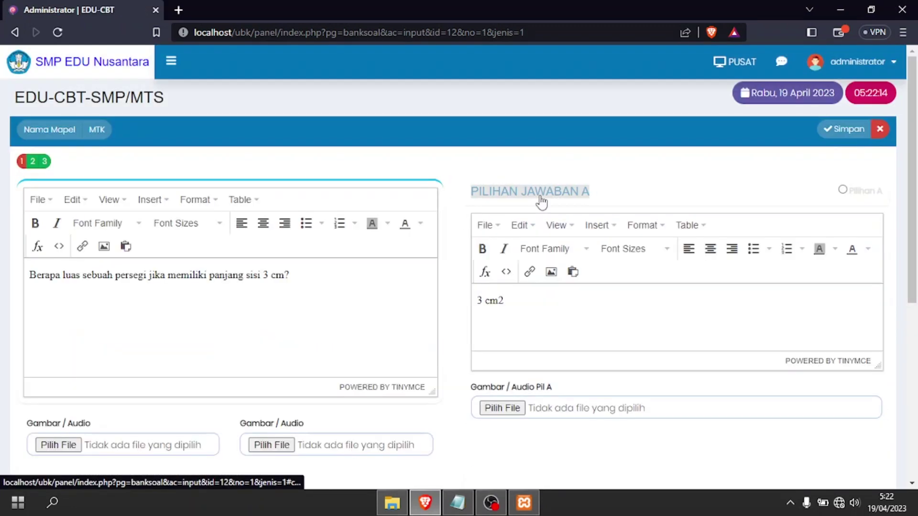
pyautogui.click(520, 301)
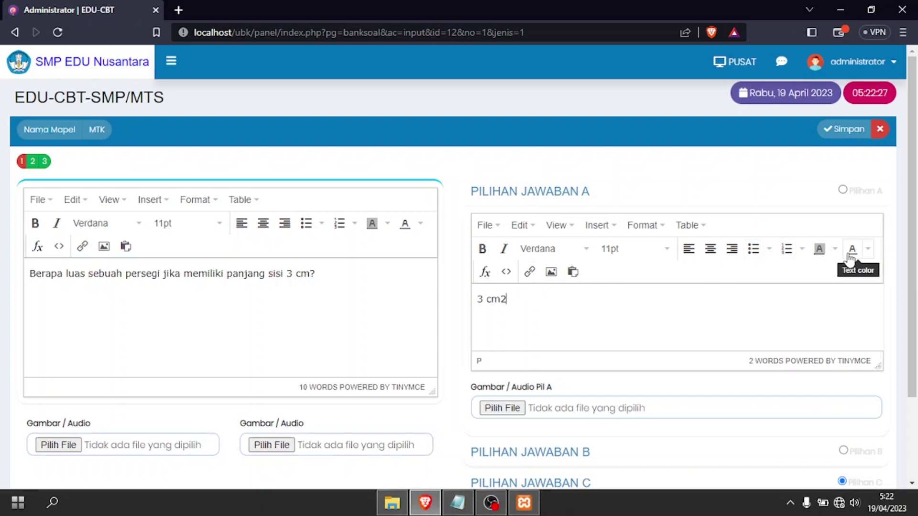
# Open question 3 and remove the stray & character from answer options A and B.
pyautogui.click(45, 161)
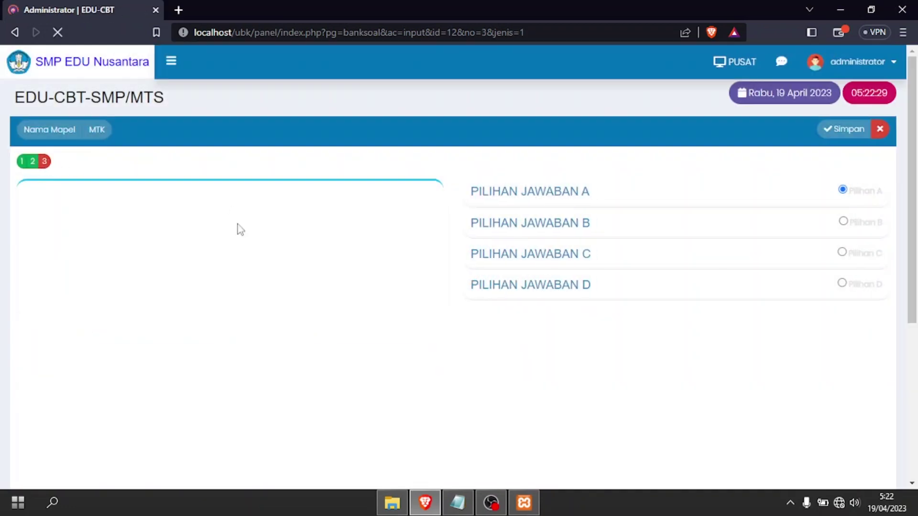
pyautogui.click(548, 192)
pyautogui.hotkey('ctrl', 'a')
pyautogui.press('BackSpace')
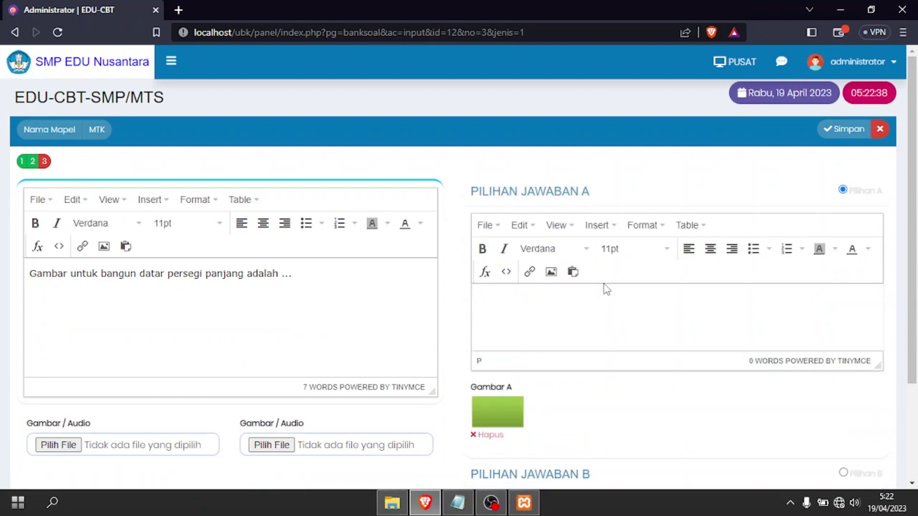
pyautogui.click(549, 195)
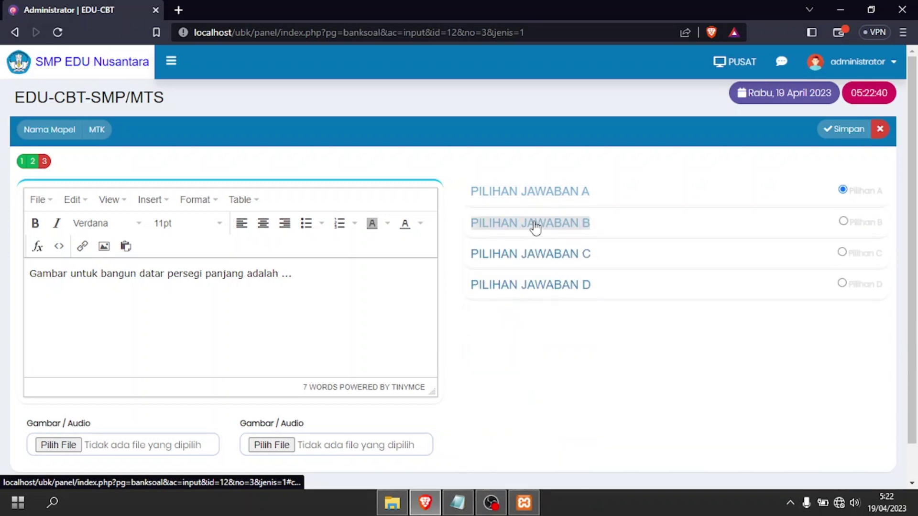
pyautogui.click(536, 225)
pyautogui.press('BackSpace')
pyautogui.click(543, 231)
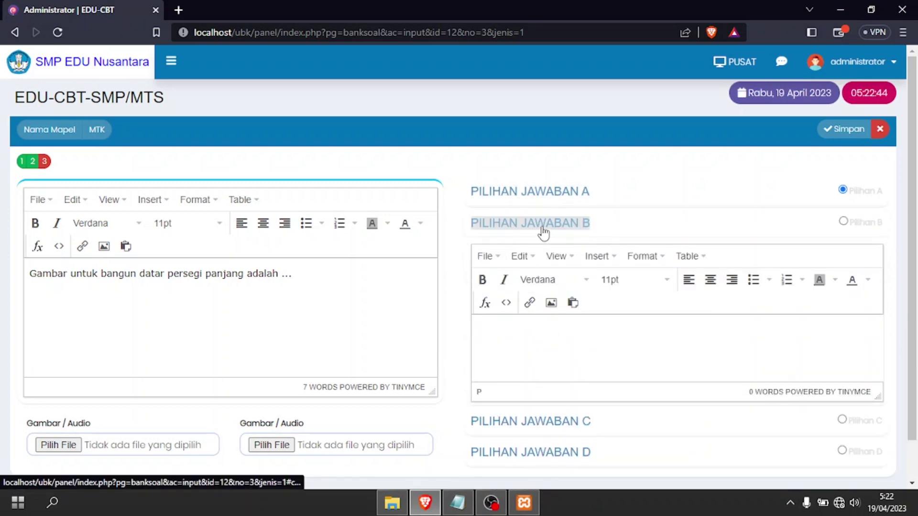
# Remove the stray & character from answer options C and D of question 3.
pyautogui.click(529, 254)
pyautogui.click(538, 365)
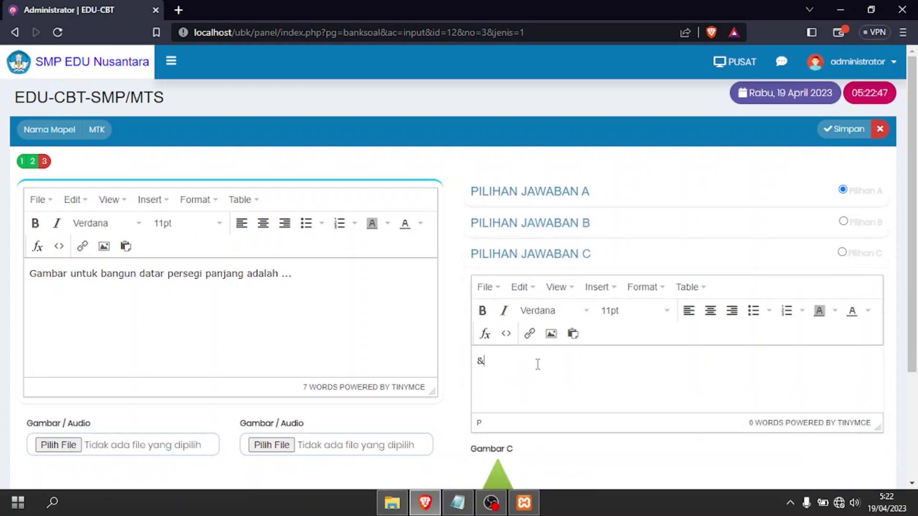
pyautogui.click(533, 258)
pyautogui.click(535, 286)
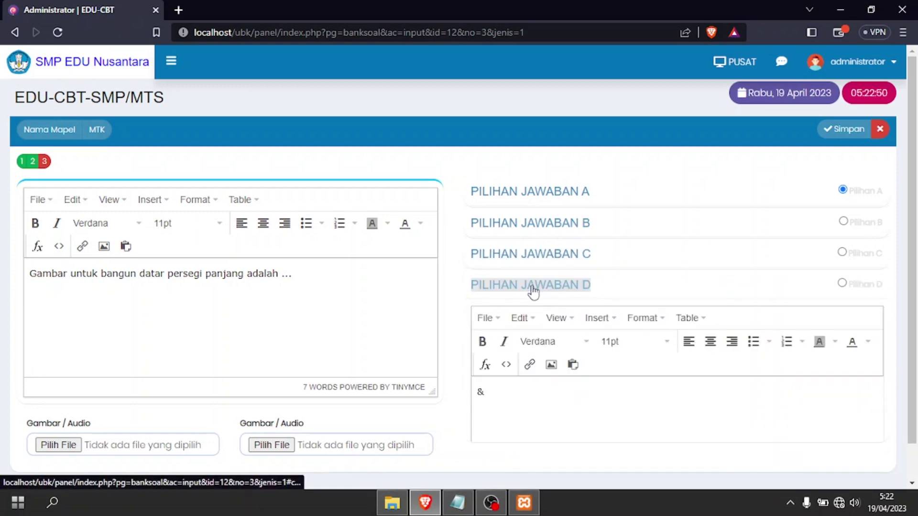
pyautogui.click(539, 398)
pyautogui.press('BackSpace')
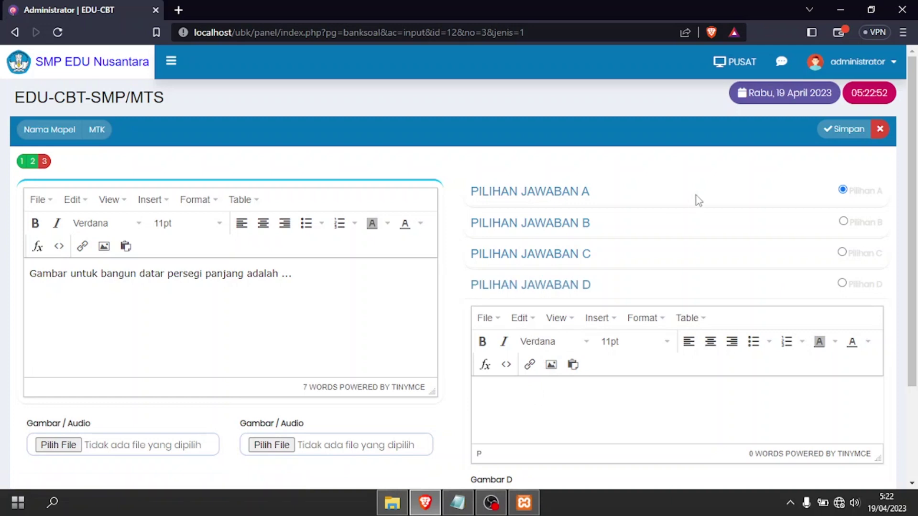
# Save the edited question 3 and close the editor to return to the MTK question list.
pyautogui.click(832, 128)
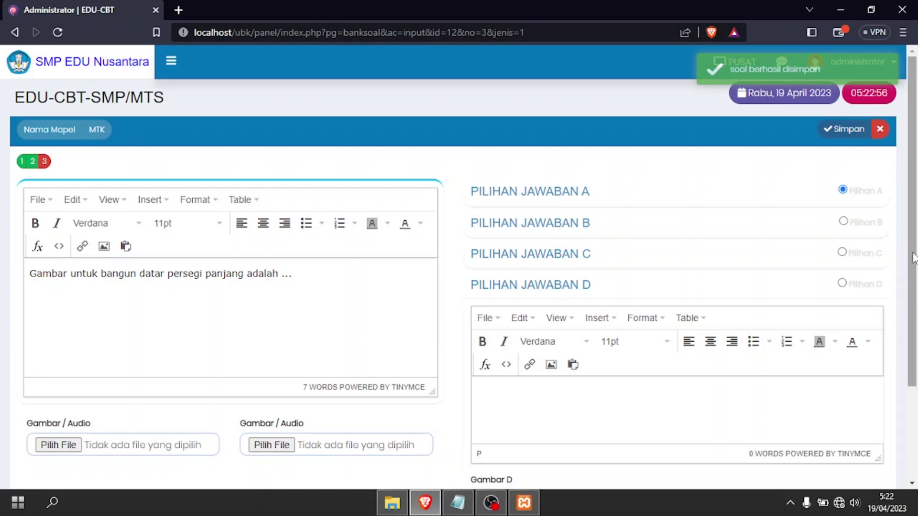
pyautogui.moveTo(913, 260); pyautogui.dragTo(916, 364)
pyautogui.scroll(5, 889, 191)
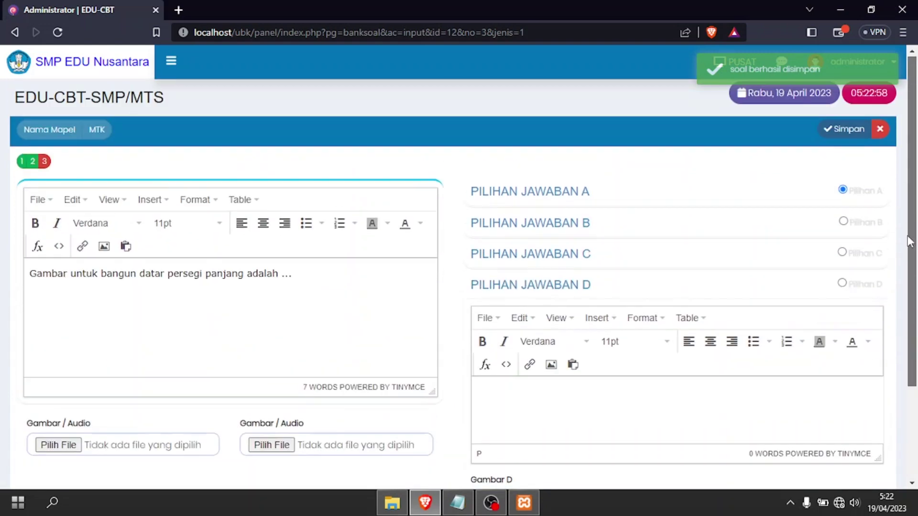
pyautogui.click(880, 126)
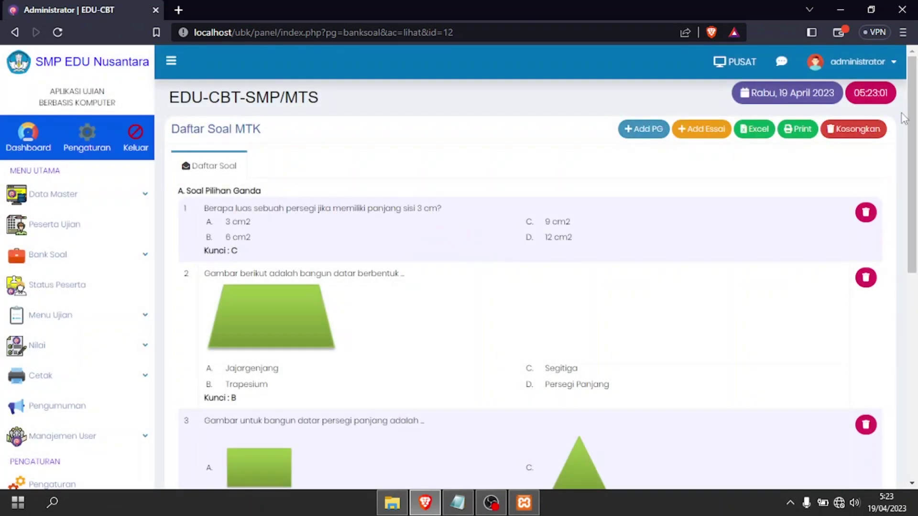
# Check the print preview of the MTK questions, cancel it, and look over the question list.
pyautogui.moveTo(916, 139)
pyautogui.mouseDown()
pyautogui.moveTo(917, 349)
pyautogui.moveTo(913, 141)
pyautogui.mouseUp()
pyautogui.click(811, 142)
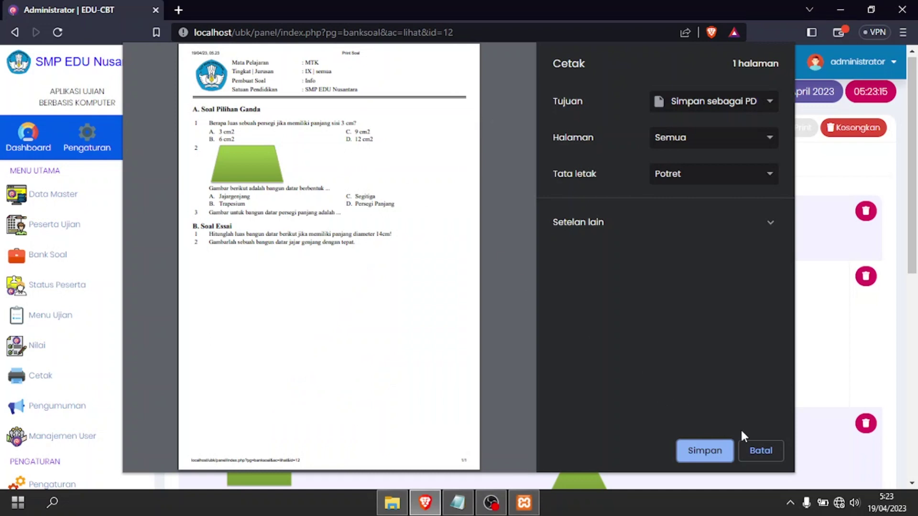
pyautogui.click(764, 453)
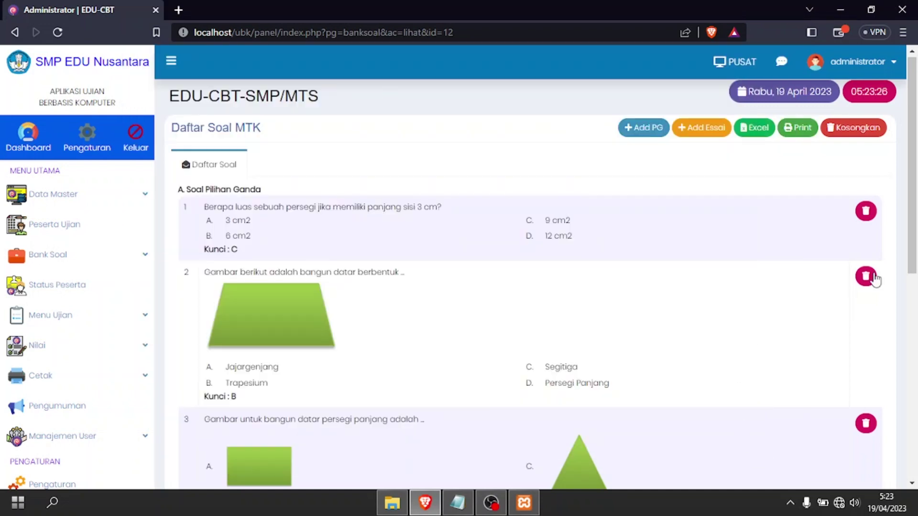
pyautogui.moveTo(916, 236); pyautogui.dragTo(916, 277)
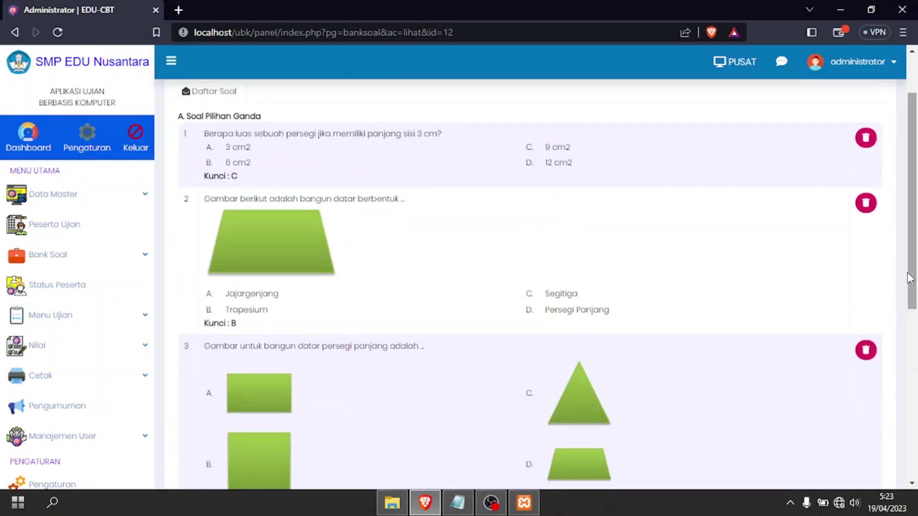
# Add points 8 and 9 to the Notepad notes: "Dan soal siap untuk diberikan ke siswa" and "Sekian dan semoga bermanfaat".
pyautogui.moveTo(460, 509)
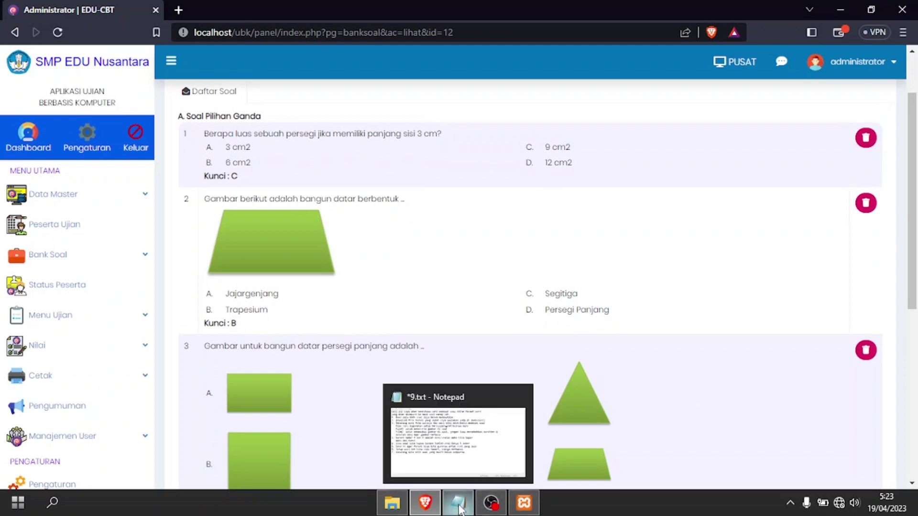
pyautogui.click(451, 463)
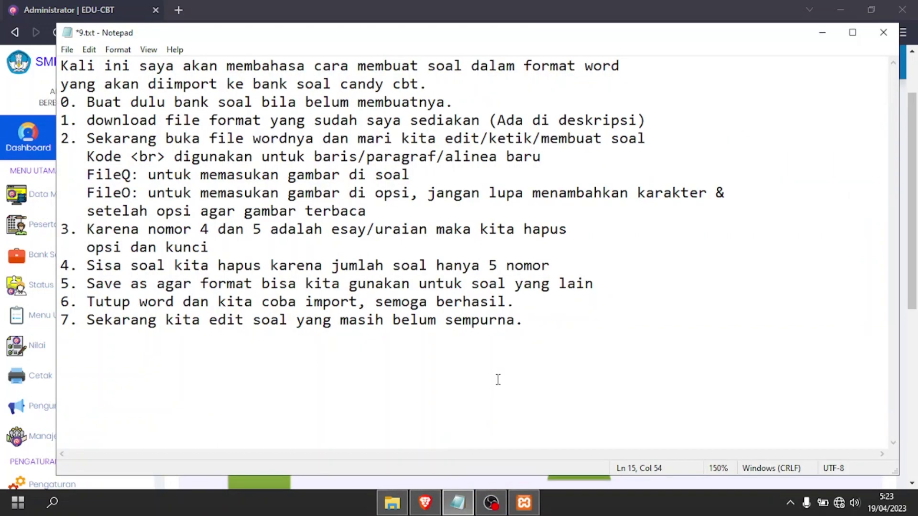
pyautogui.press('Return')
pyautogui.write('8. Dan soal siap untuk')
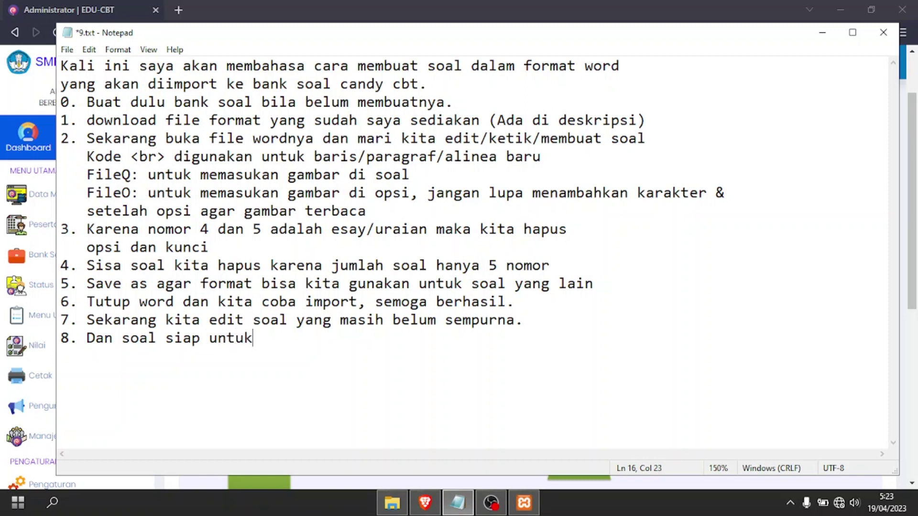
pyautogui.write(' diberikan')
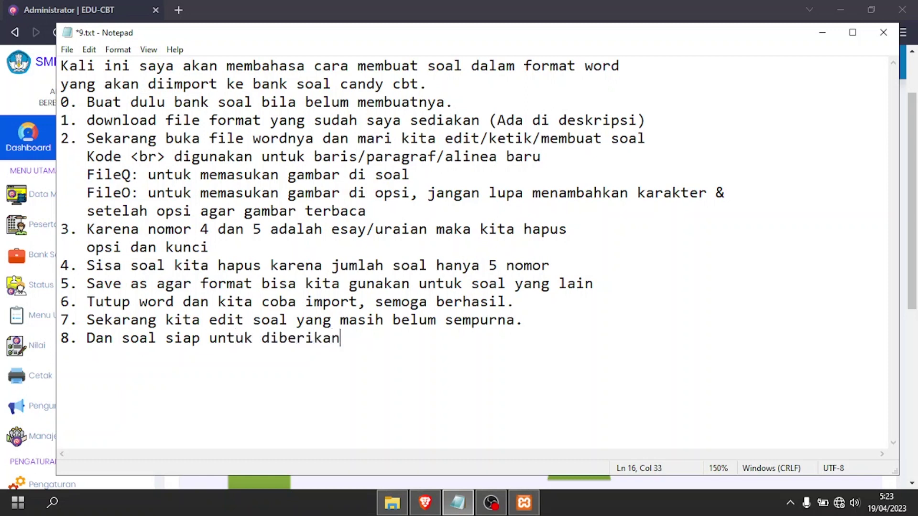
pyautogui.write(' ke siswa 9. Se')
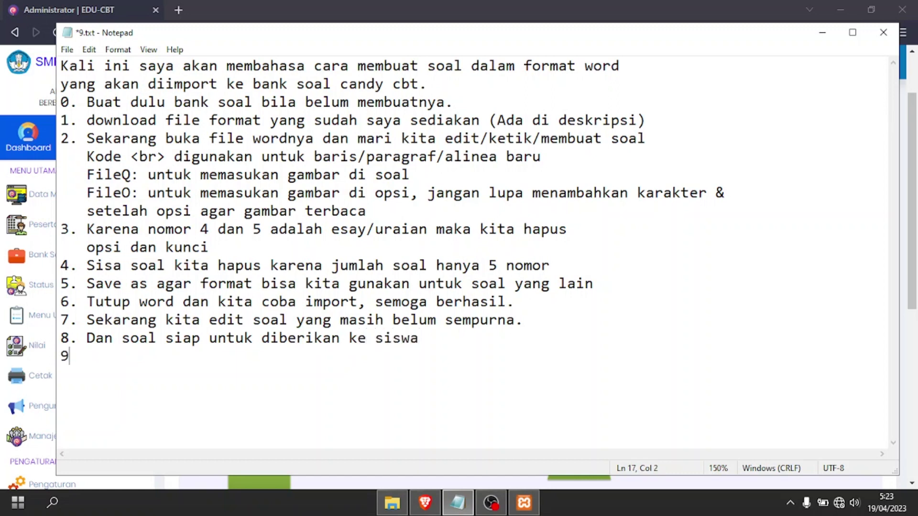
pyautogui.write('kian dan semoga ber')
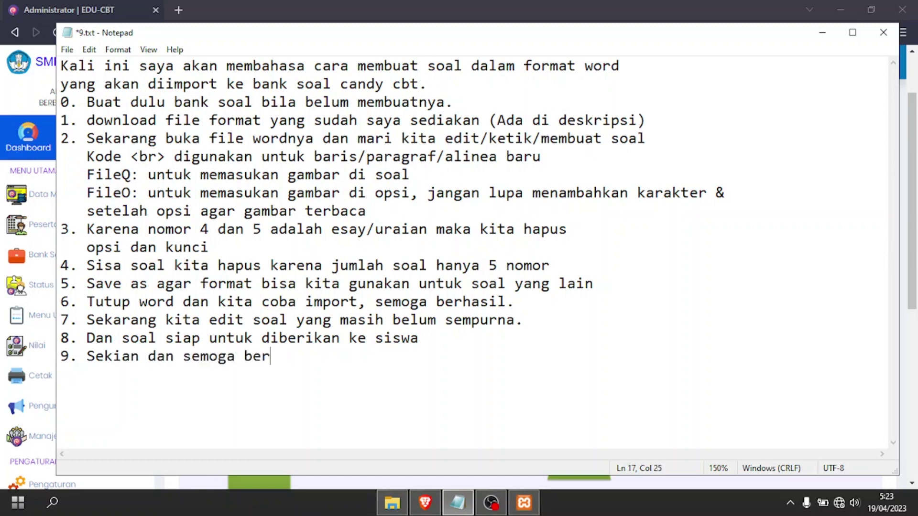
pyautogui.write('manfaat')
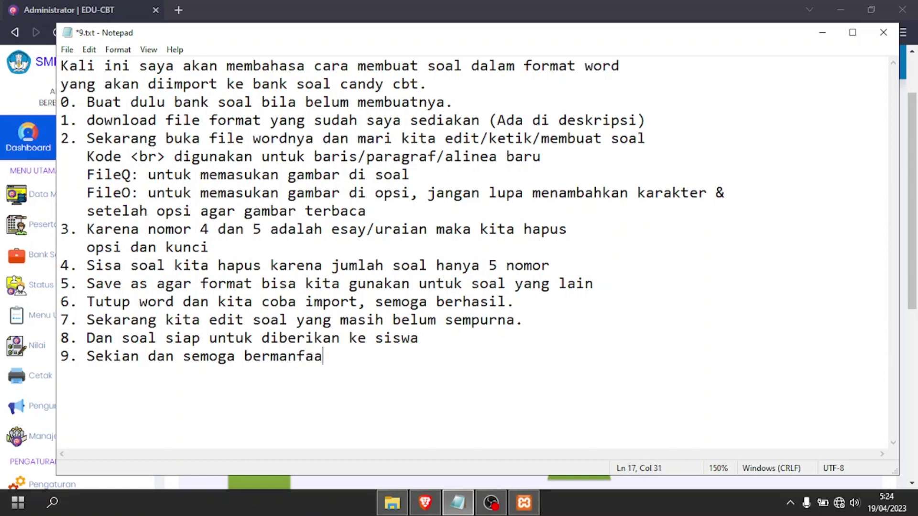